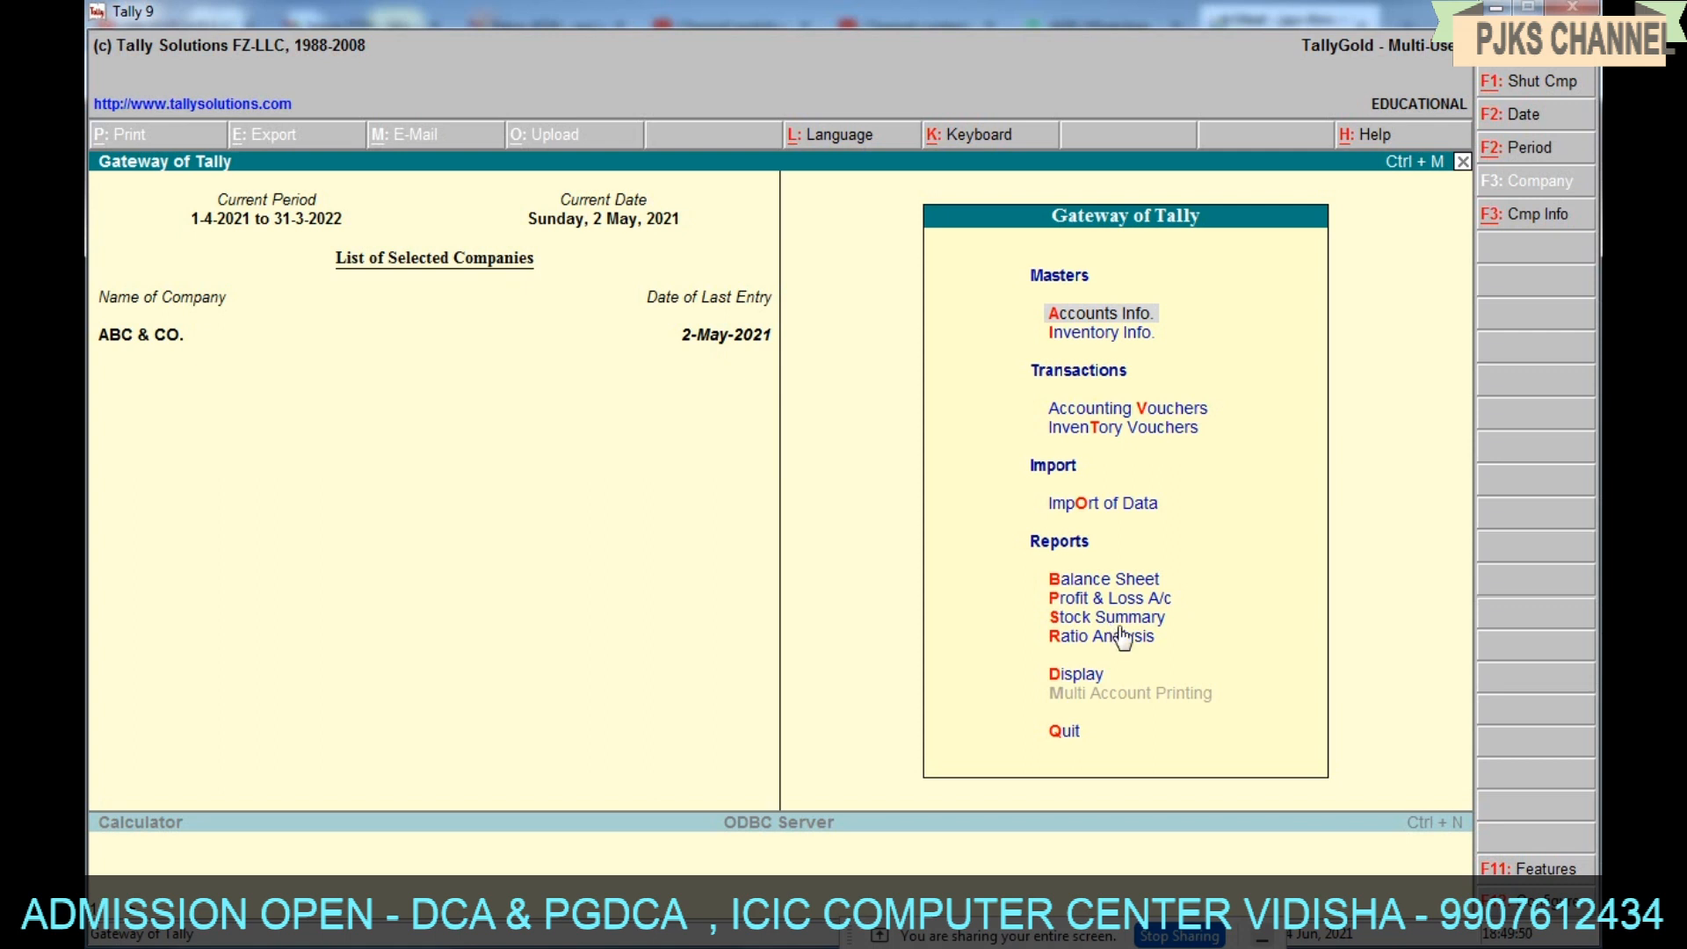
# Create a single stock group named KEYBOARD under Primary in the company's inventory masters.
pyautogui.click(1064, 339)
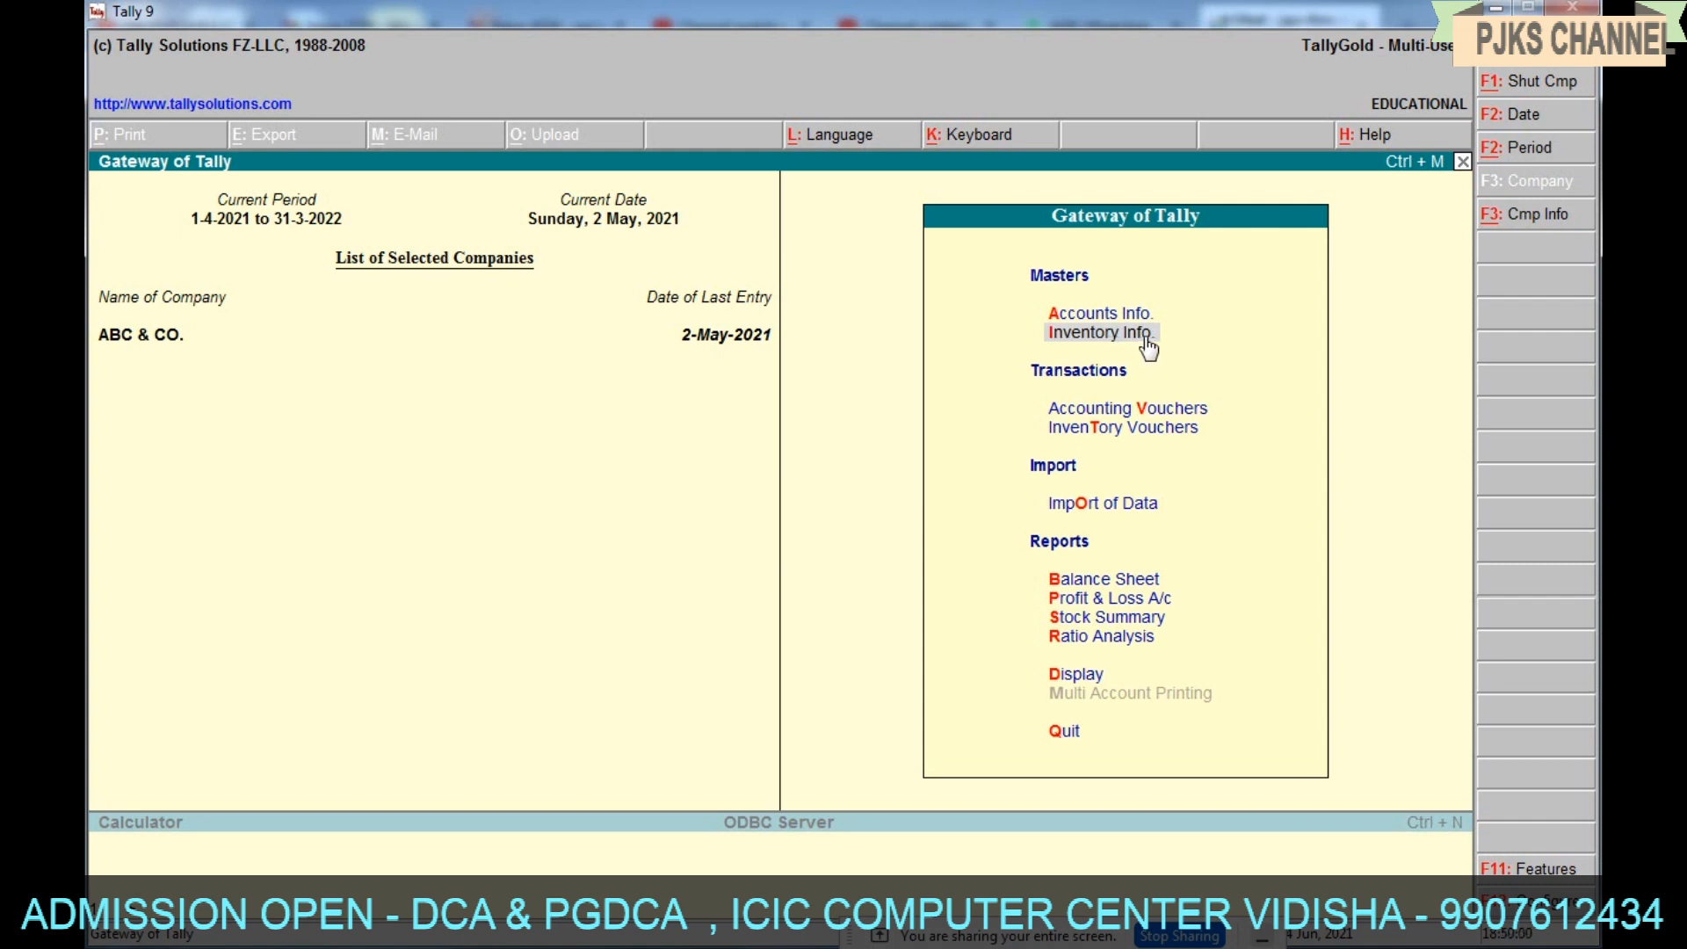
pyautogui.click(1049, 350)
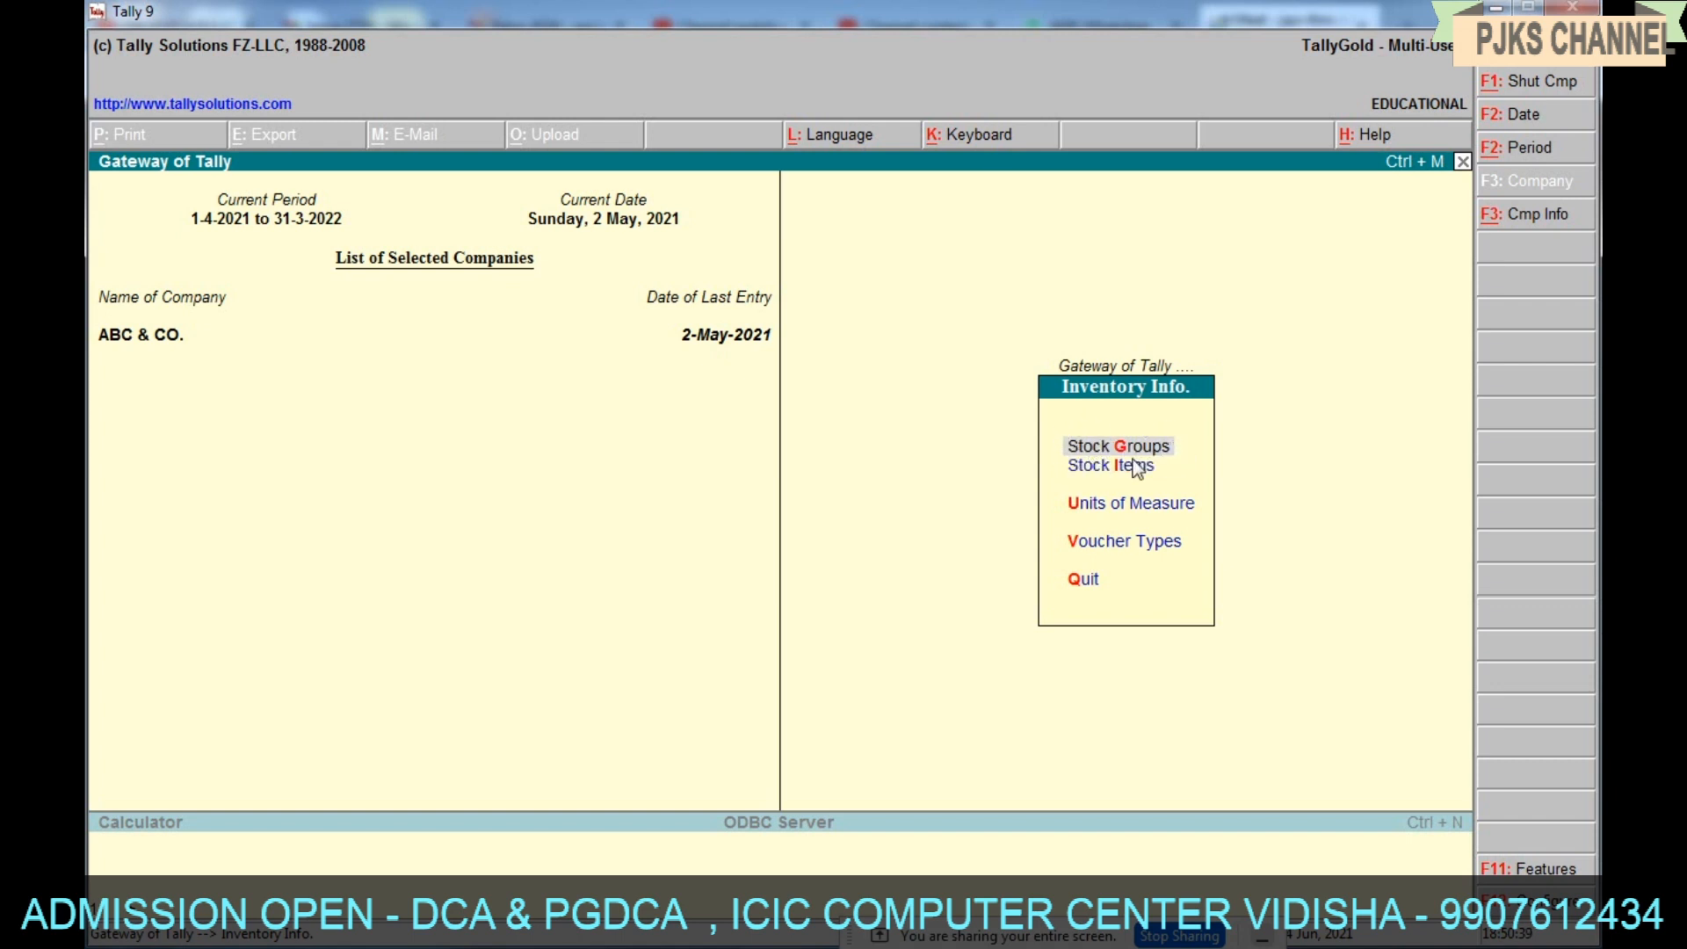
pyautogui.press('Return')
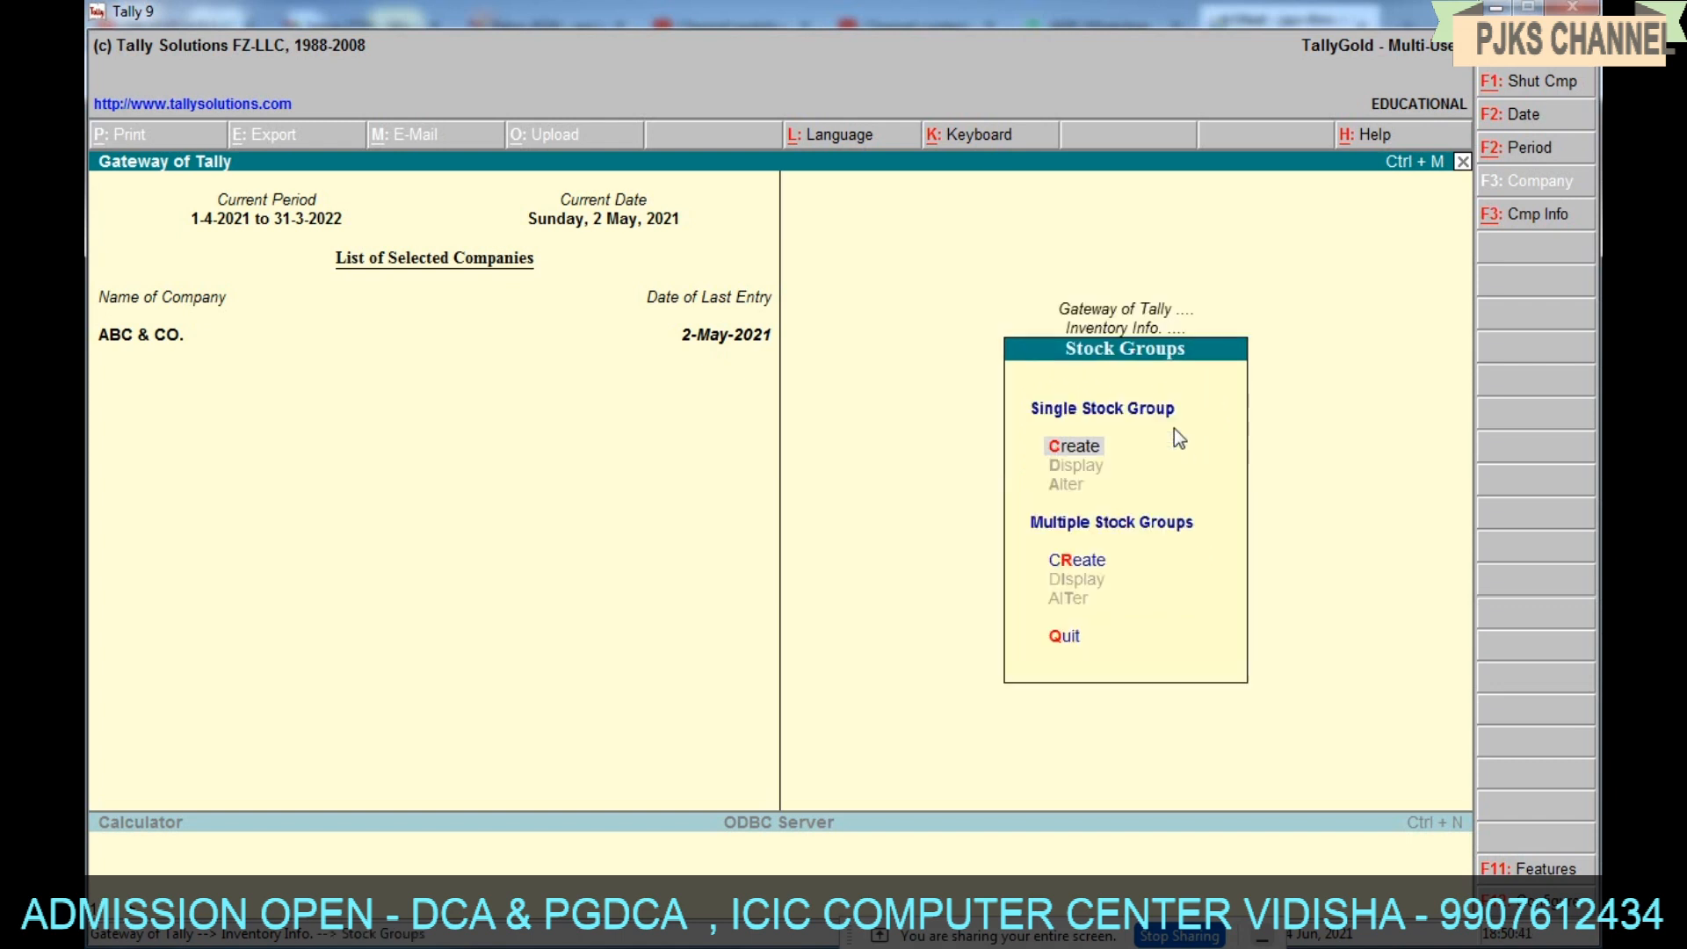
pyautogui.press('Return')
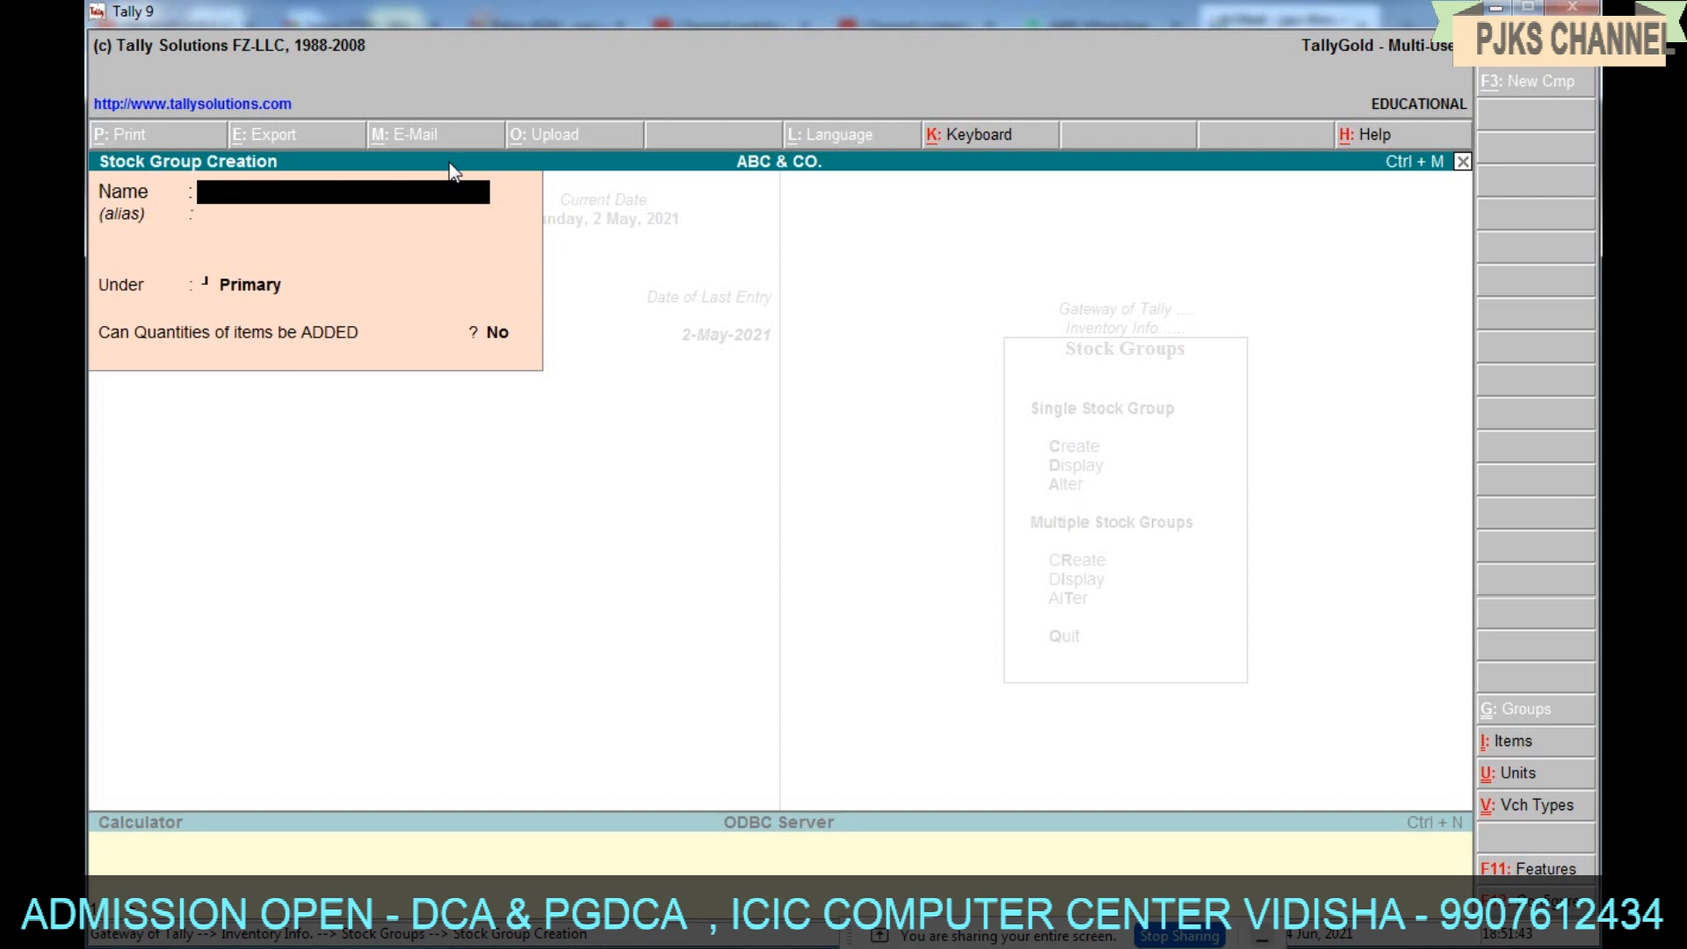
pyautogui.write('KEYBOARD')
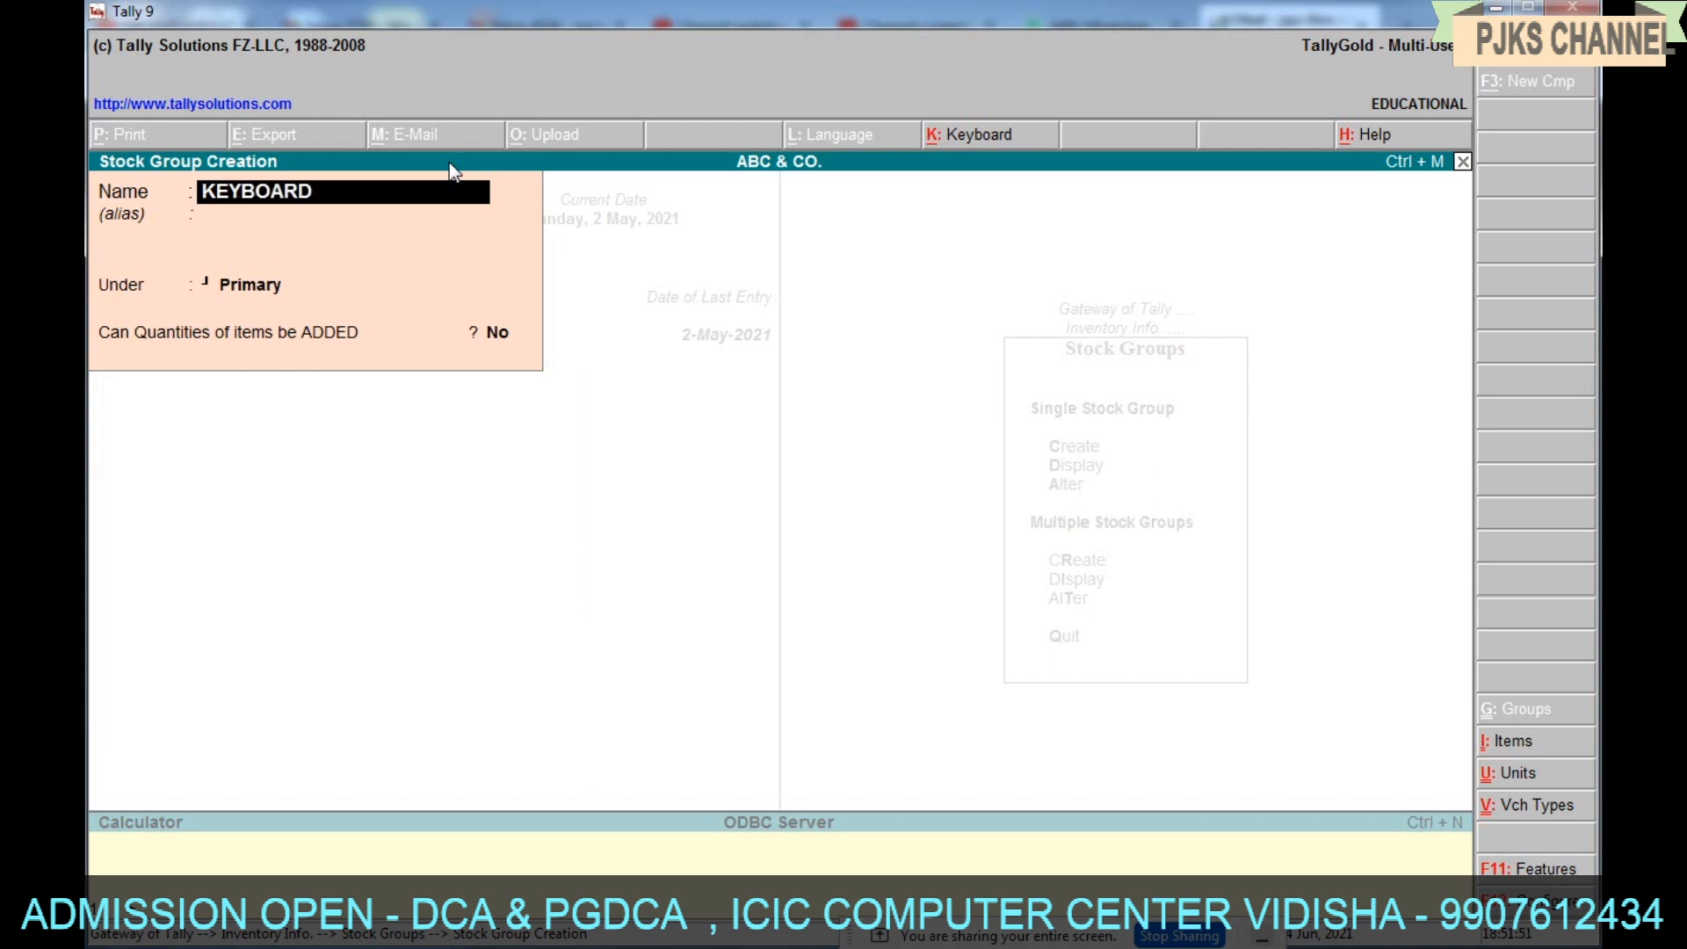
pyautogui.press('Return')
pyautogui.press('Return')
pyautogui.press('Return')
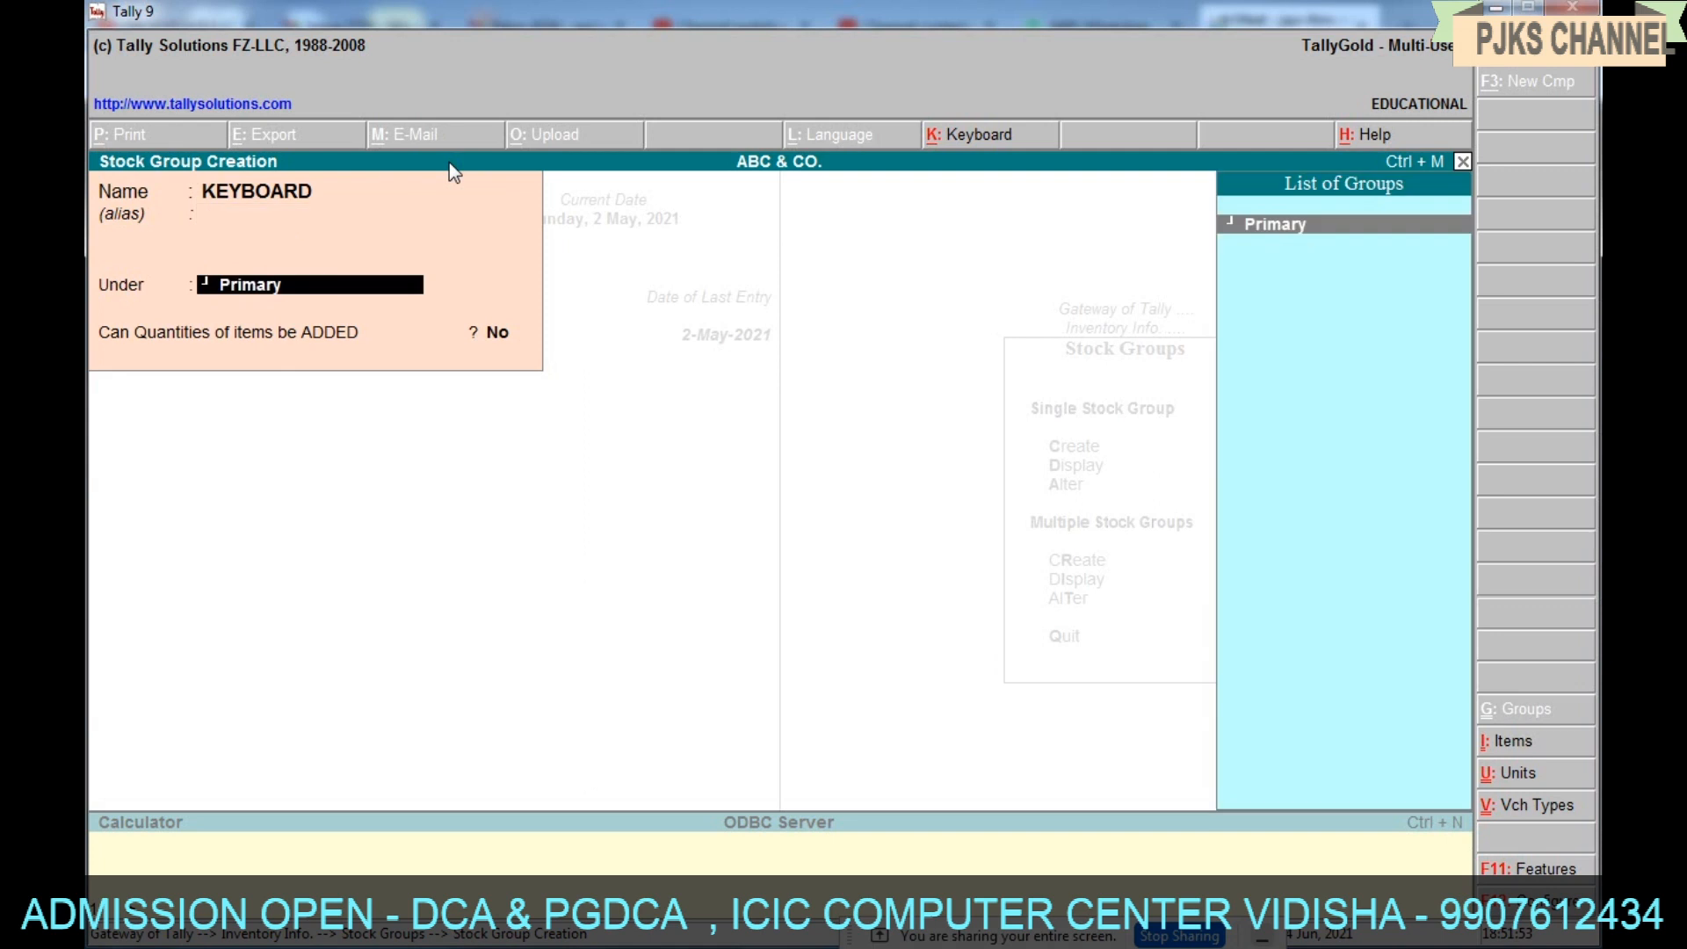
pyautogui.press('Return')
pyautogui.press('Return')
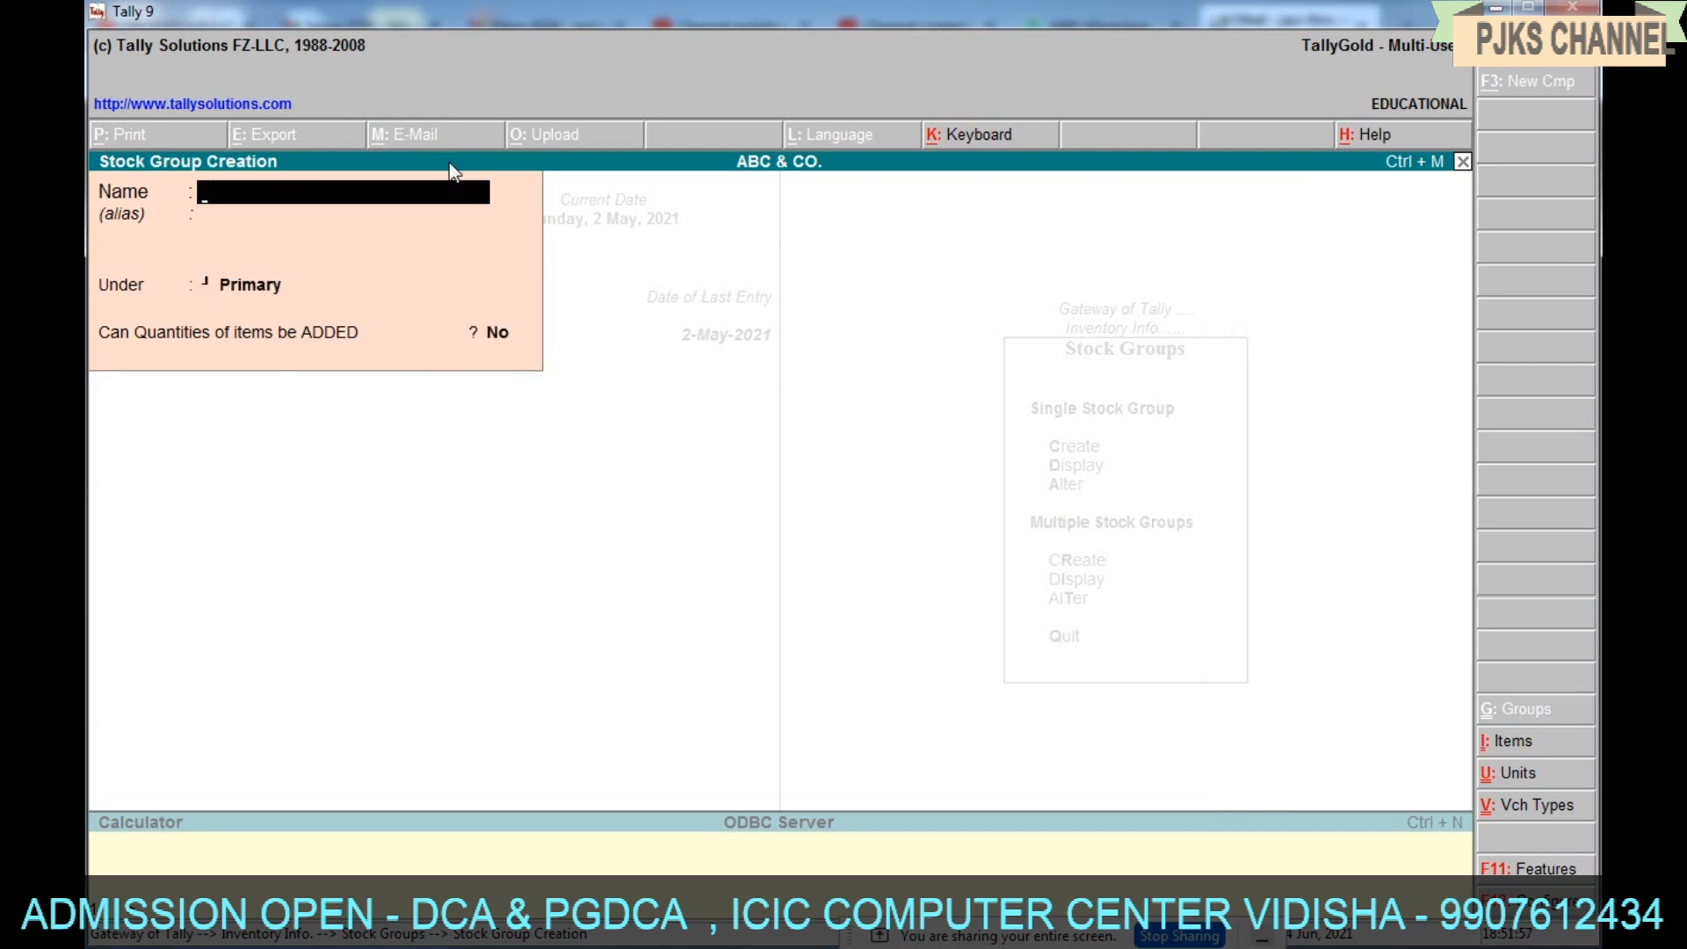
# Create a stock group named MOUSE under Primary and accept it.
pyautogui.write('MOUSE')
pyautogui.press('Return')
pyautogui.press('Return')
pyautogui.press('Return')
pyautogui.press('Return')
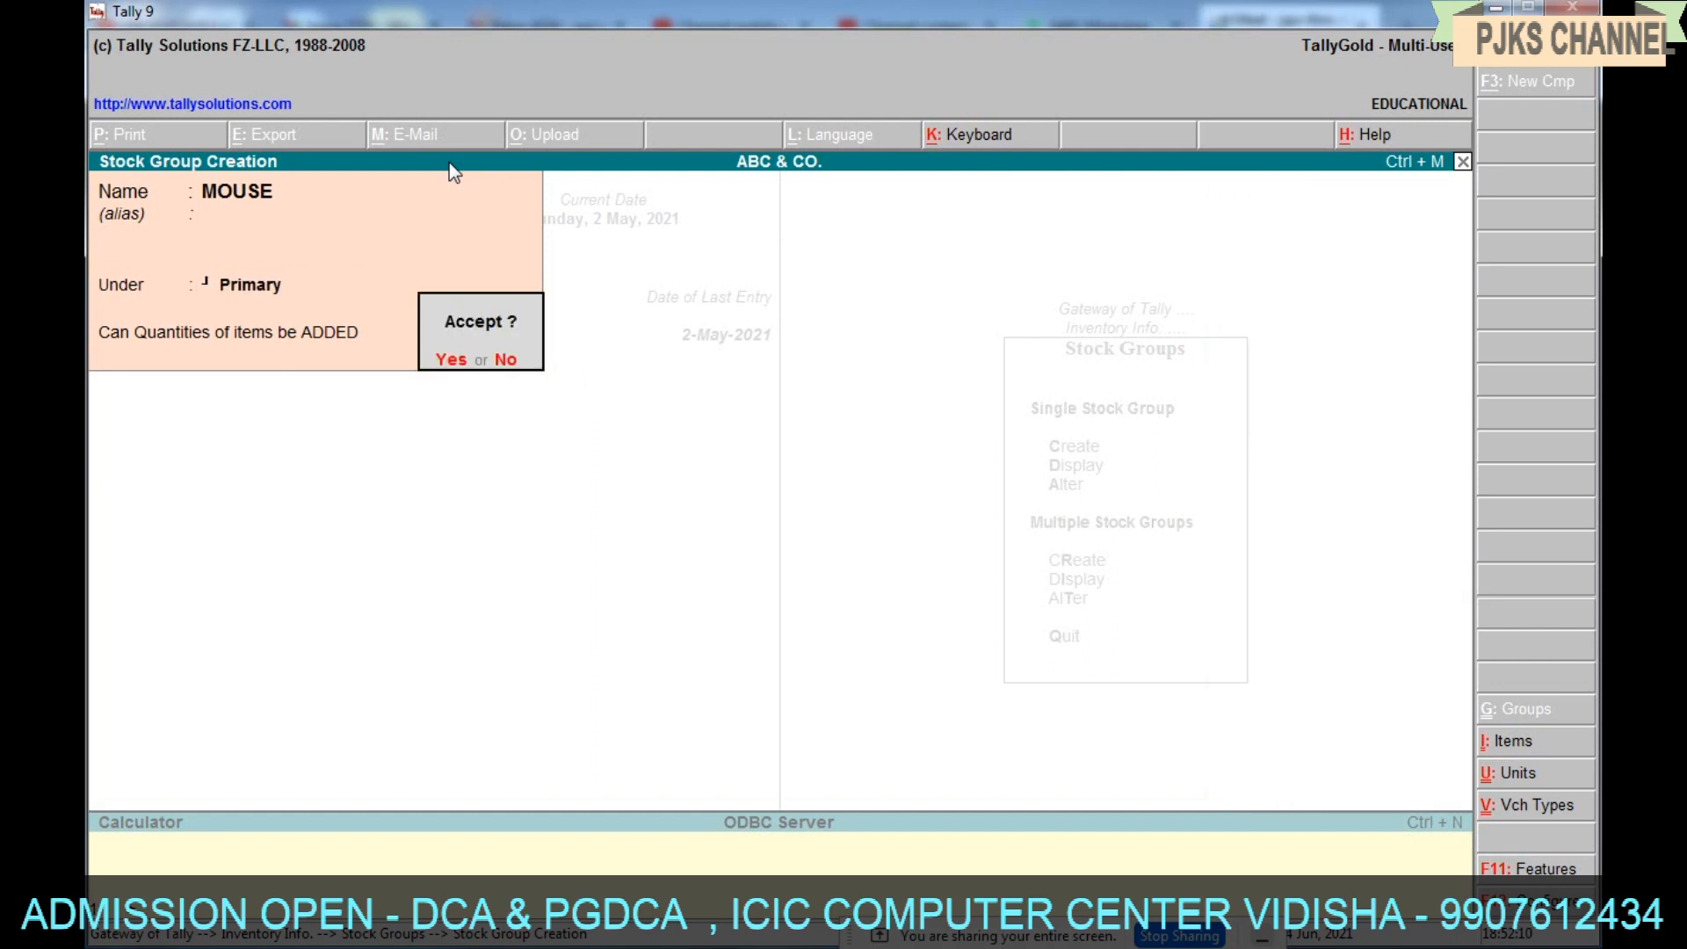
pyautogui.press('Return')
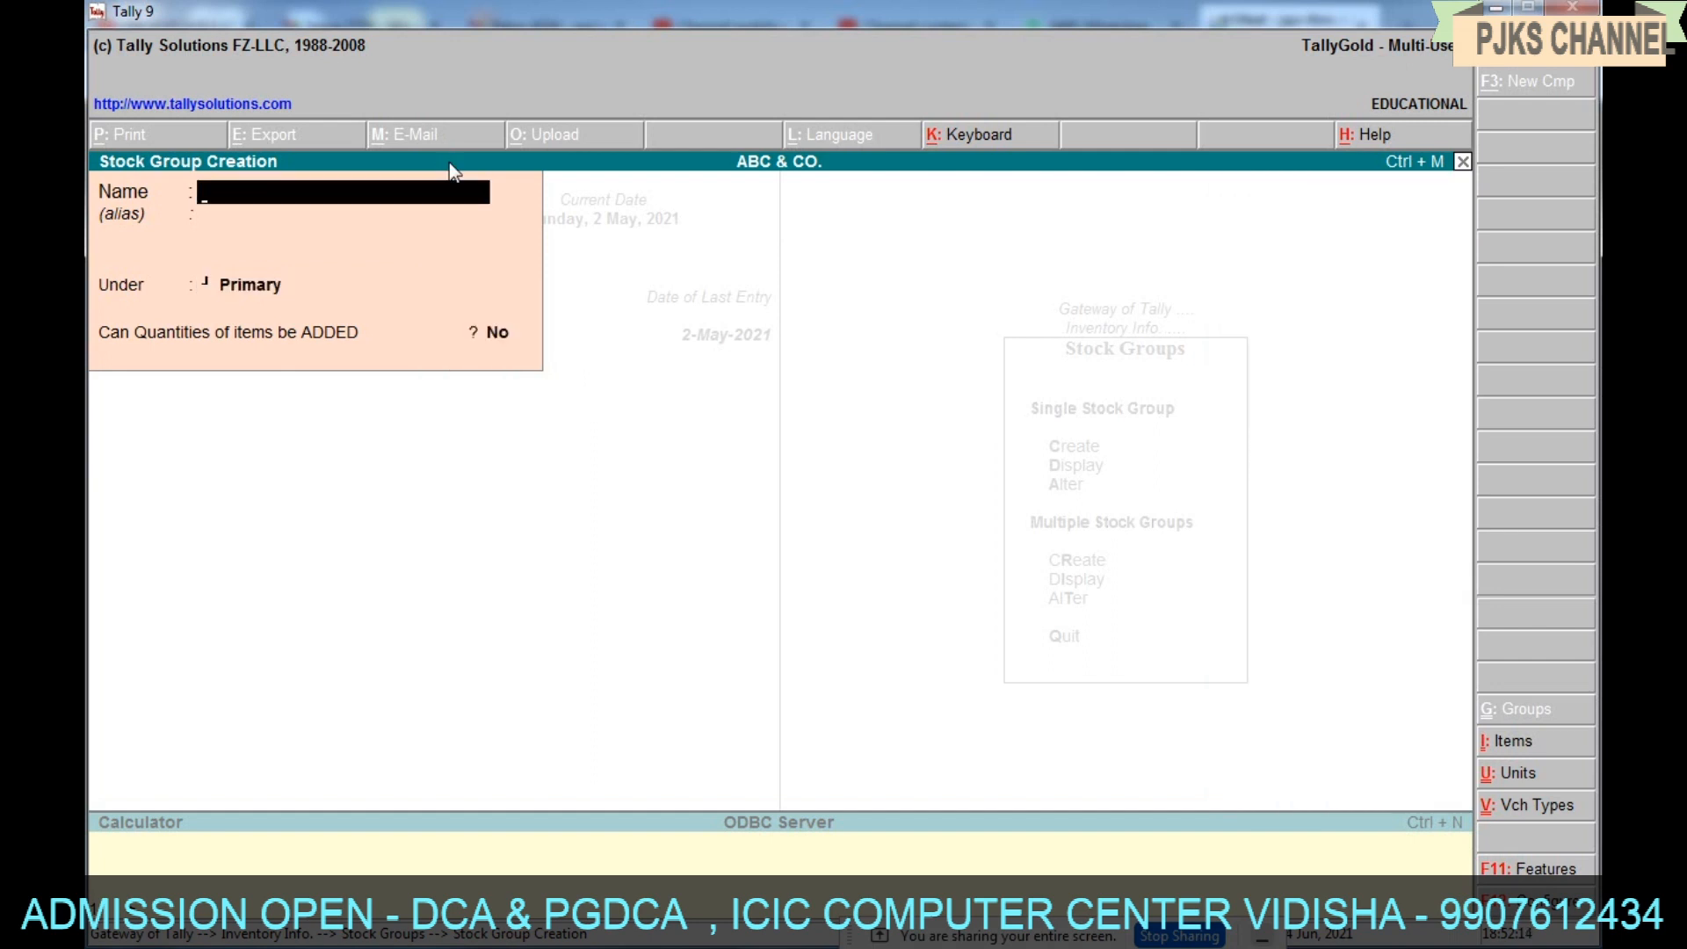
# Create a stock group named CPU under Primary and accept it.
pyautogui.write('CPU')
pyautogui.press('Return')
pyautogui.press('Return')
pyautogui.press('Return')
pyautogui.press('Return')
pyautogui.press('Return')
# Create a stock group named UPS under Primary and accept it.
pyautogui.write('UPS')
pyautogui.press('Return')
pyautogui.press('Return')
pyautogui.press('Return')
pyautogui.press('Return')
# Create a stock group named LED MONITER under Primary, then leave stock group creation.
pyautogui.write('MONI')
pyautogui.press('BackSpace')
pyautogui.press('BackSpace')
pyautogui.press('BackSpace')
pyautogui.press('BackSpace')
pyautogui.write('LED')
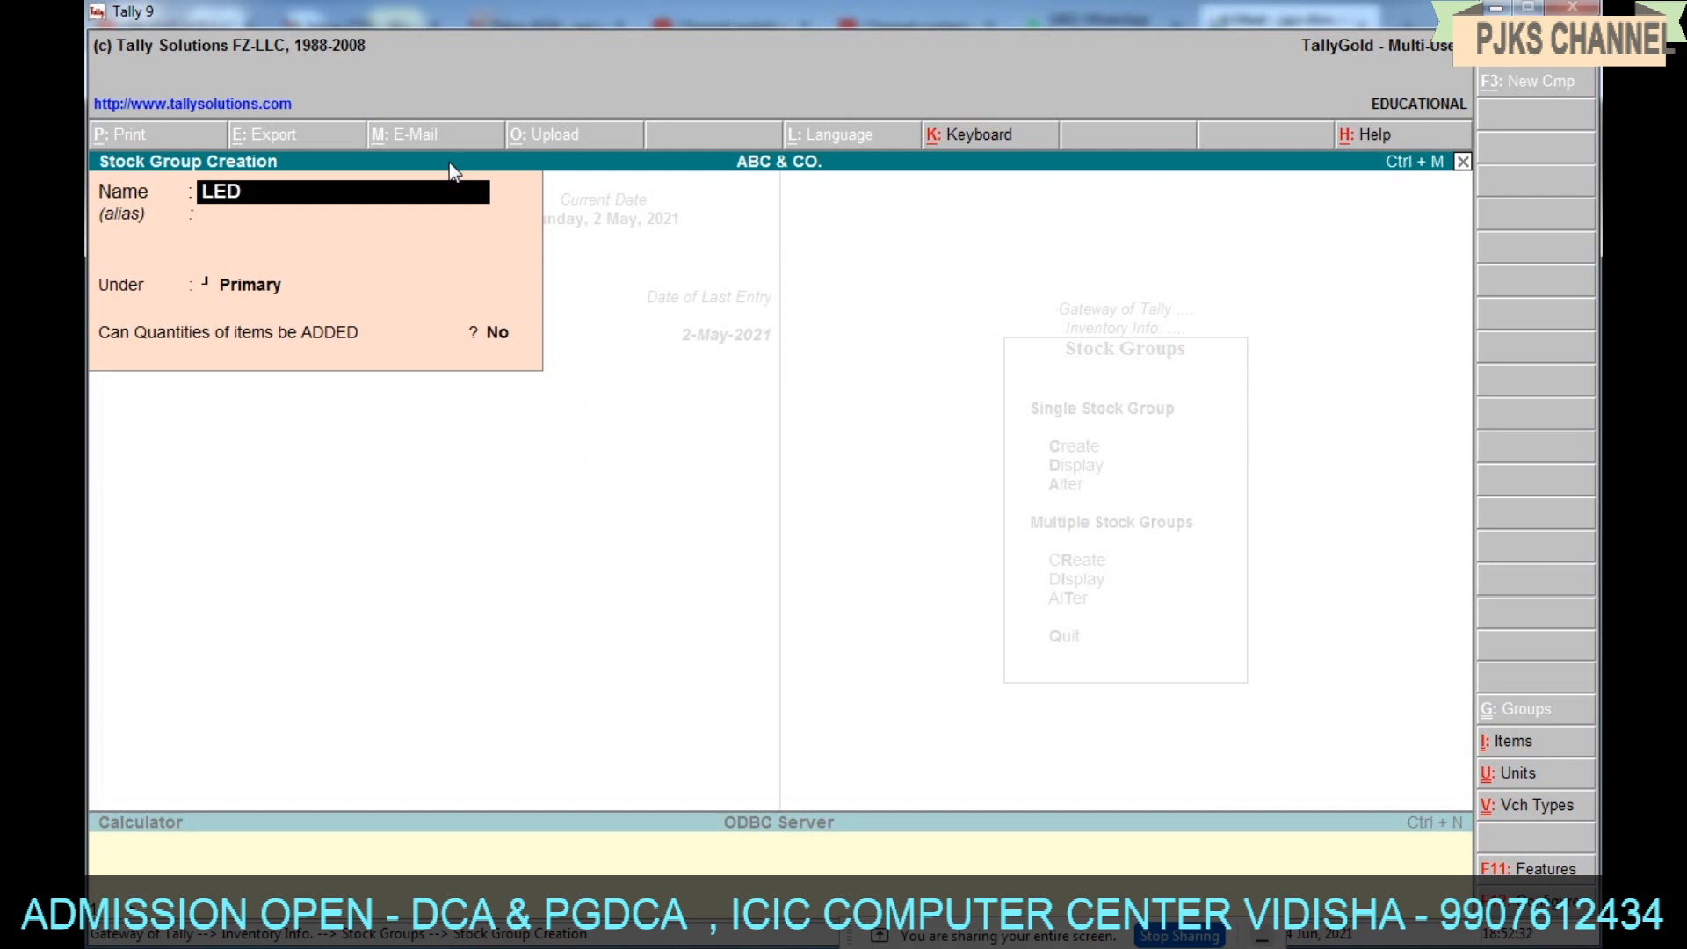
pyautogui.write(' MONITER')
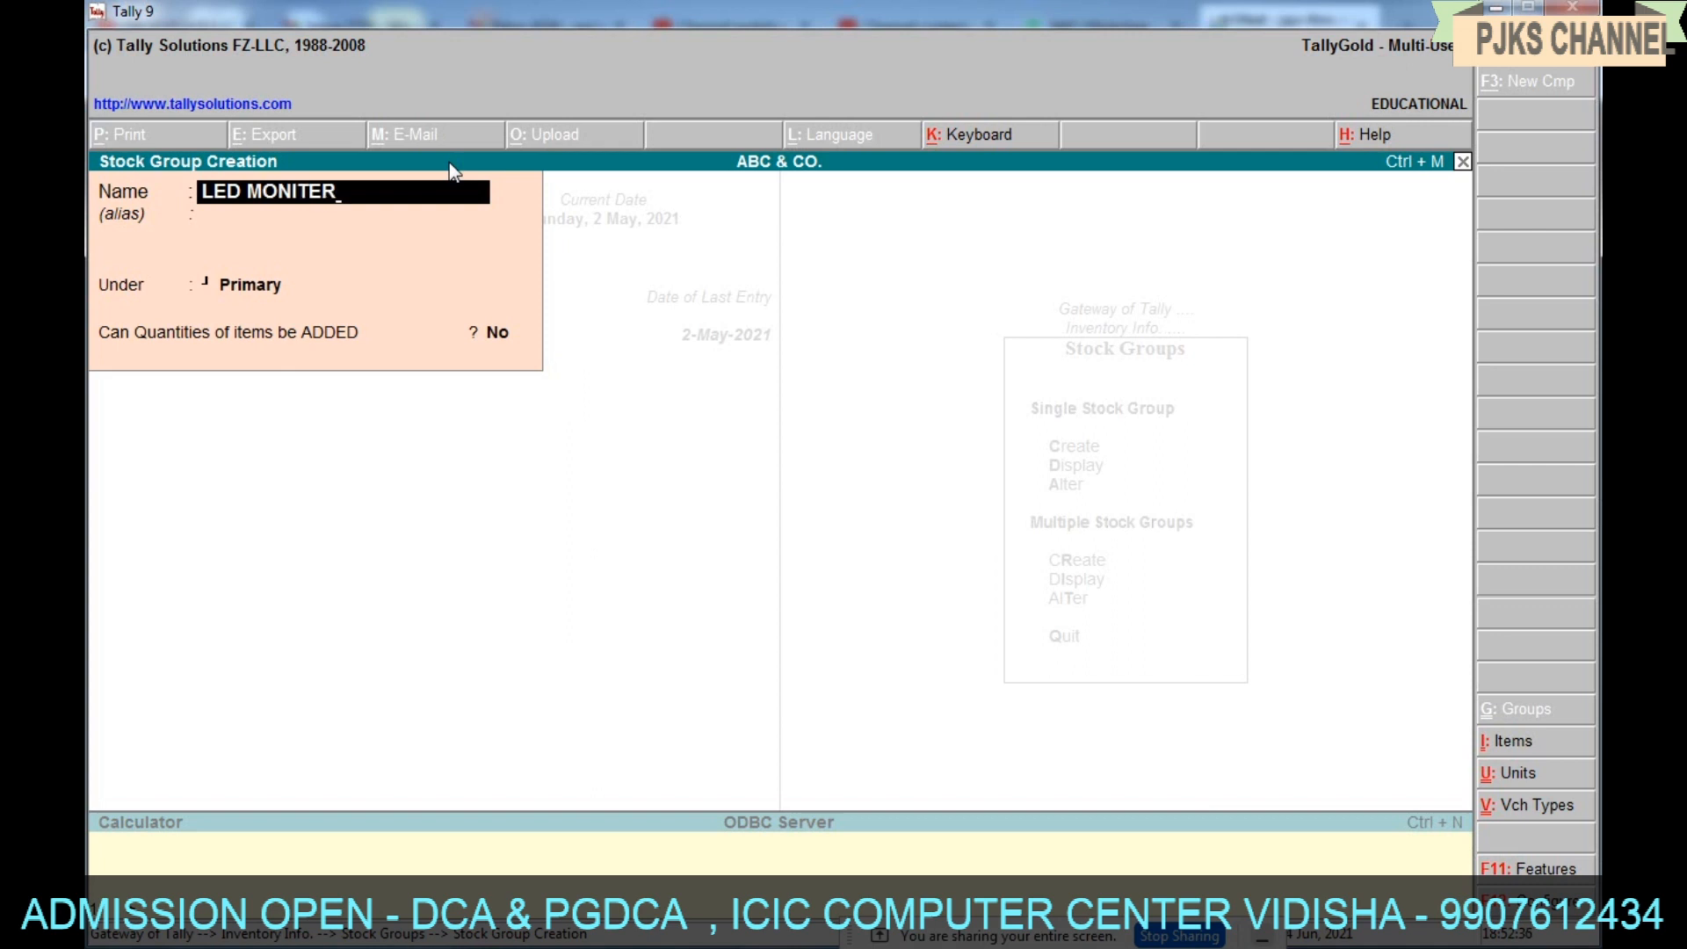
pyautogui.press('Return')
pyautogui.press('Return')
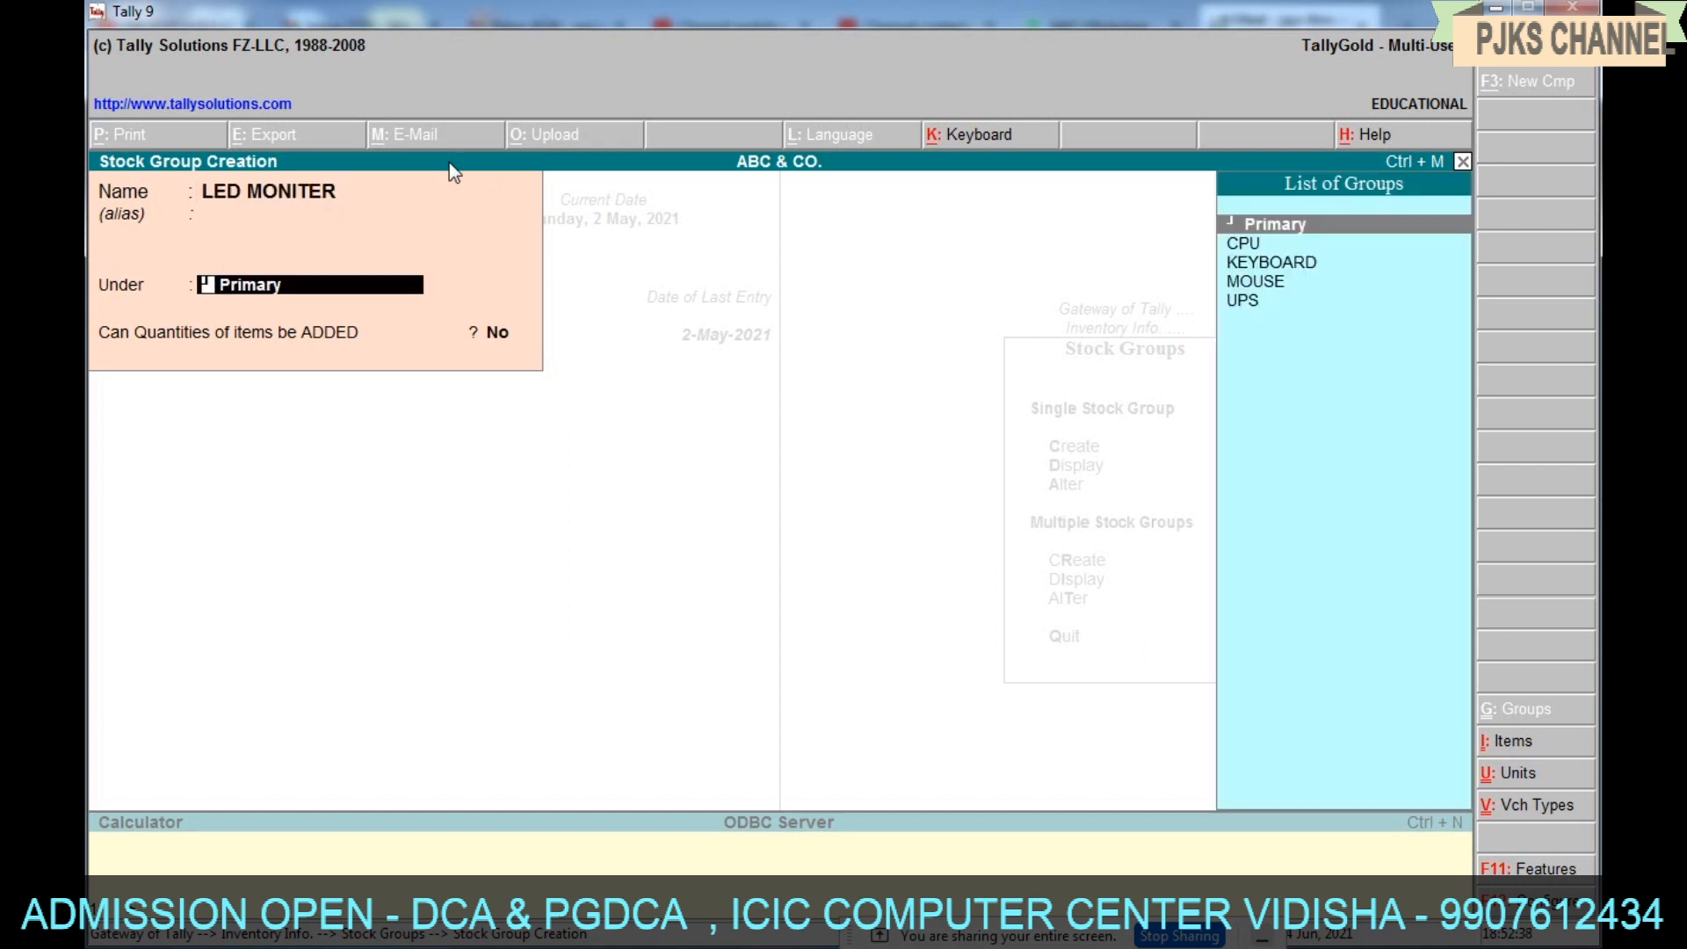
pyautogui.press('Return')
pyautogui.press('Return')
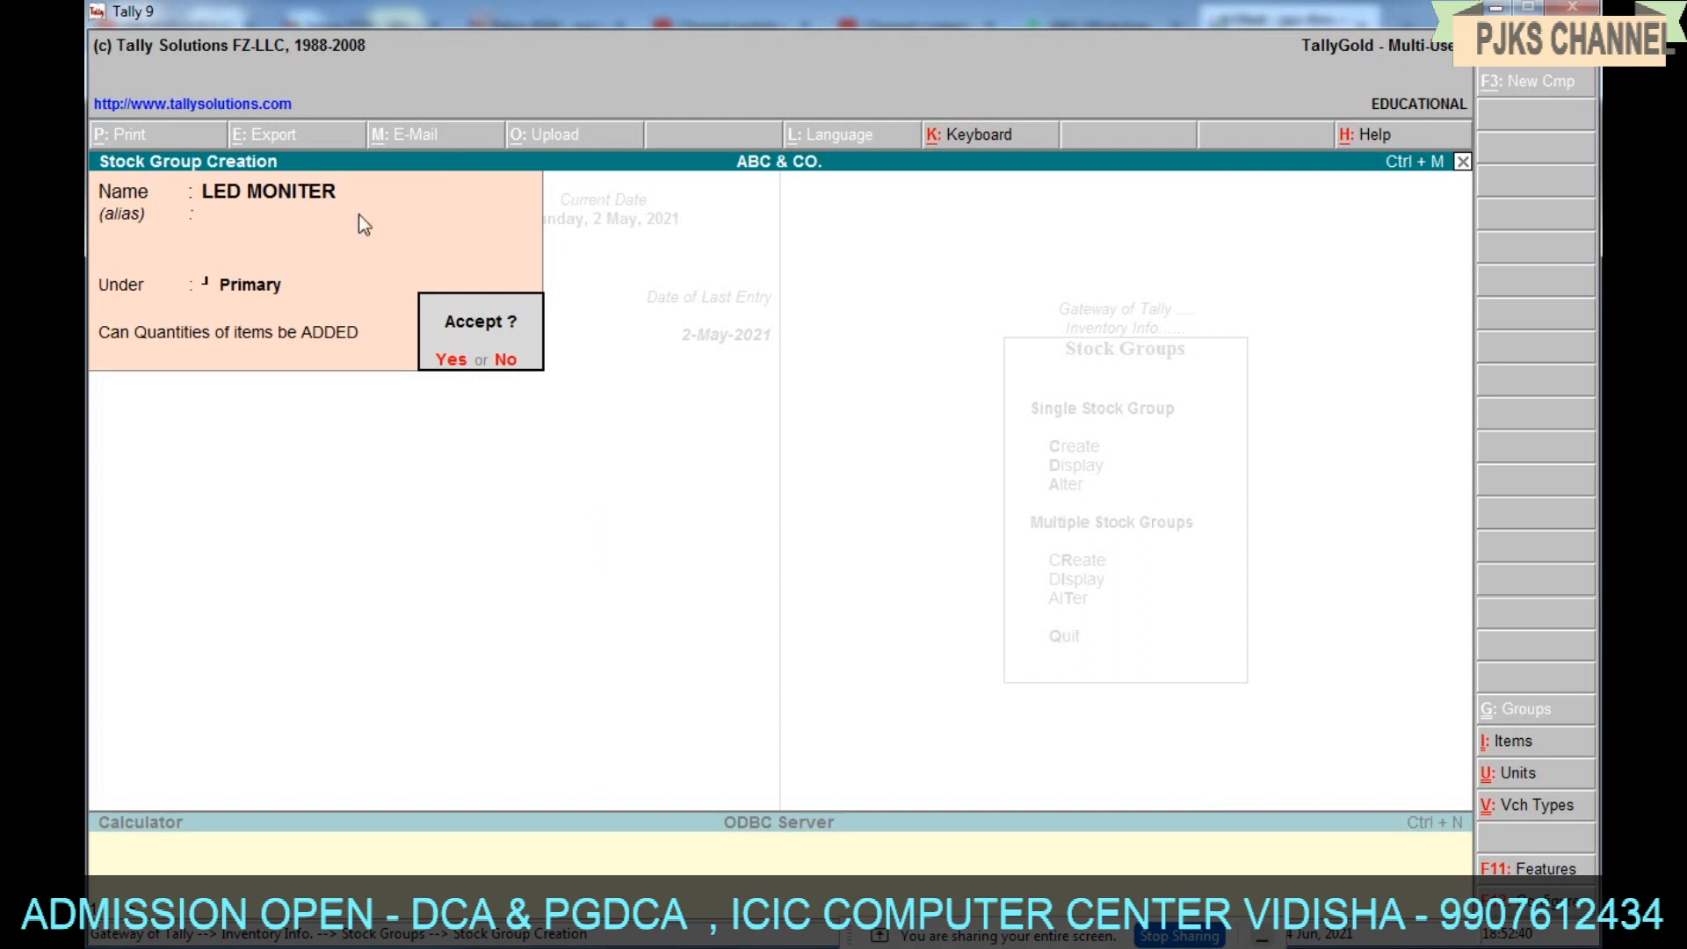
pyautogui.press('Return')
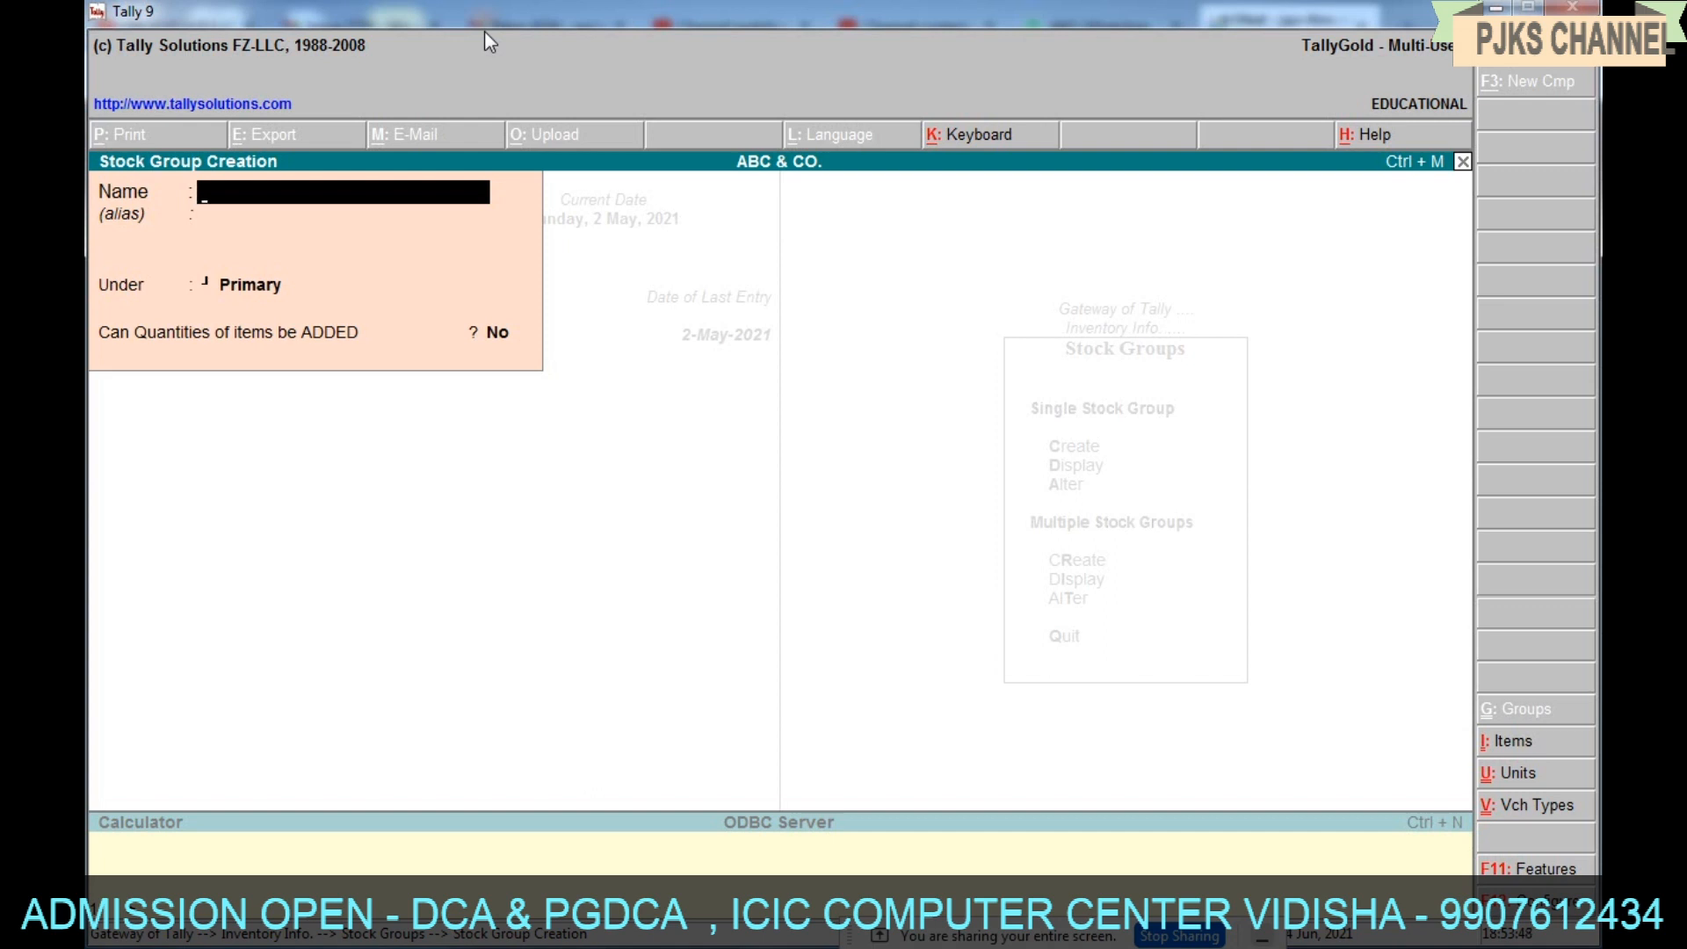
pyautogui.press('Escape')
pyautogui.press('Return')
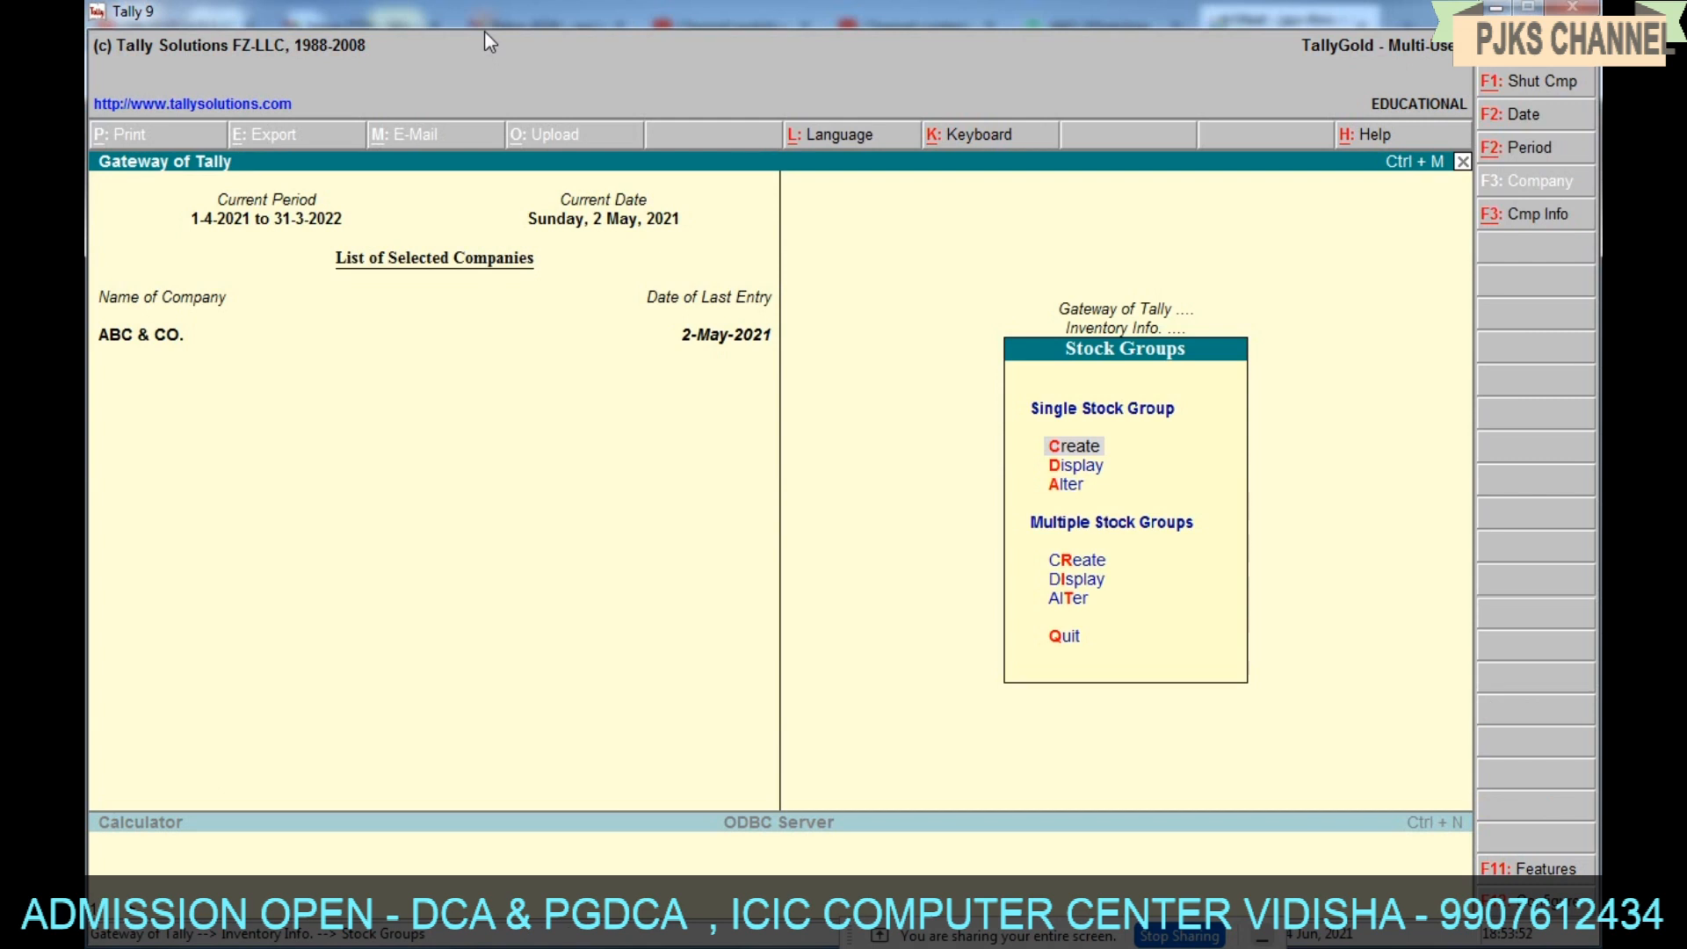
pyautogui.press('Escape')
# Create a simple unit of measure with the symbol P and return to the inventory masters.
pyautogui.press('Down')
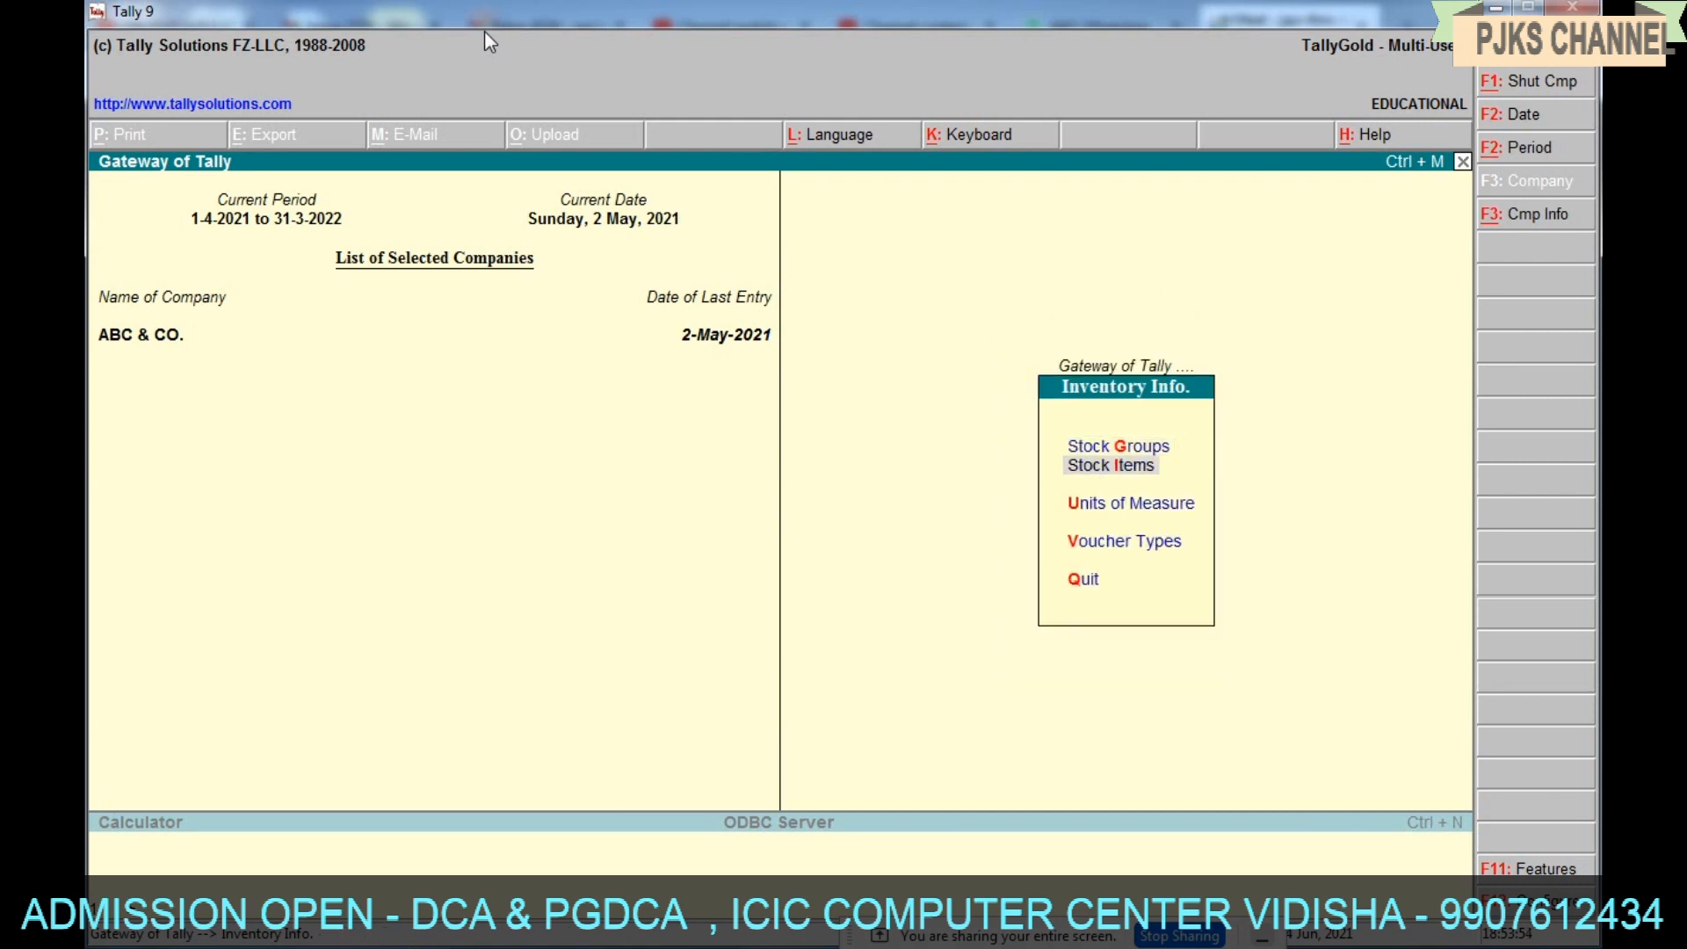
pyautogui.press('Return')
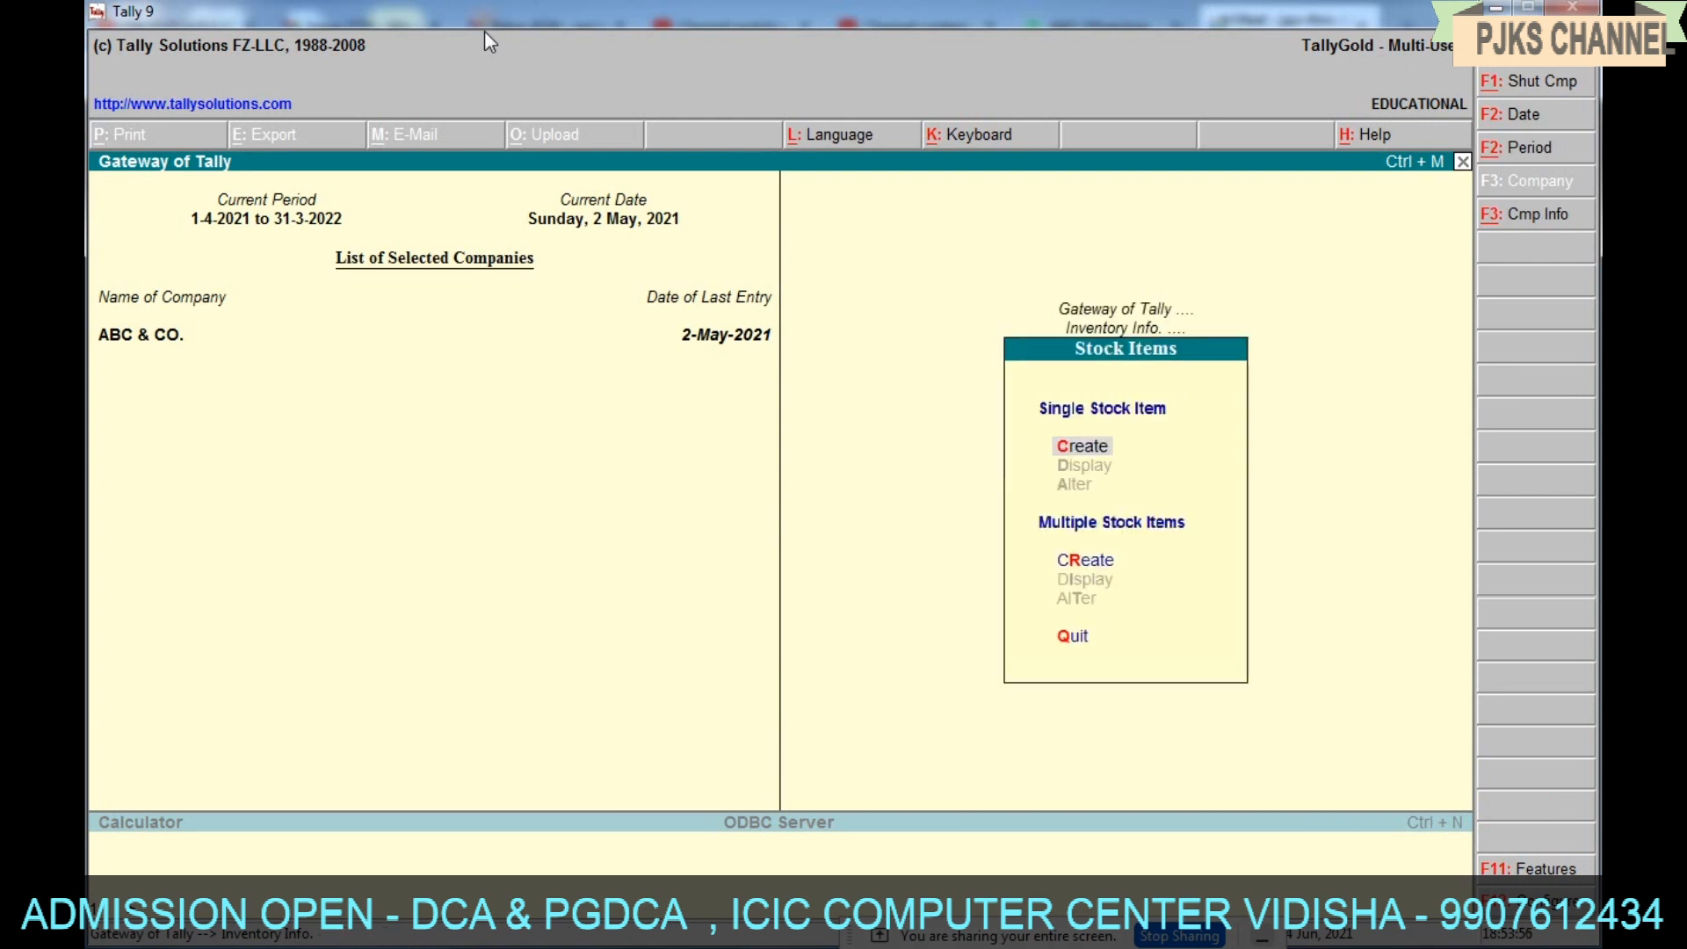
pyautogui.press('Escape')
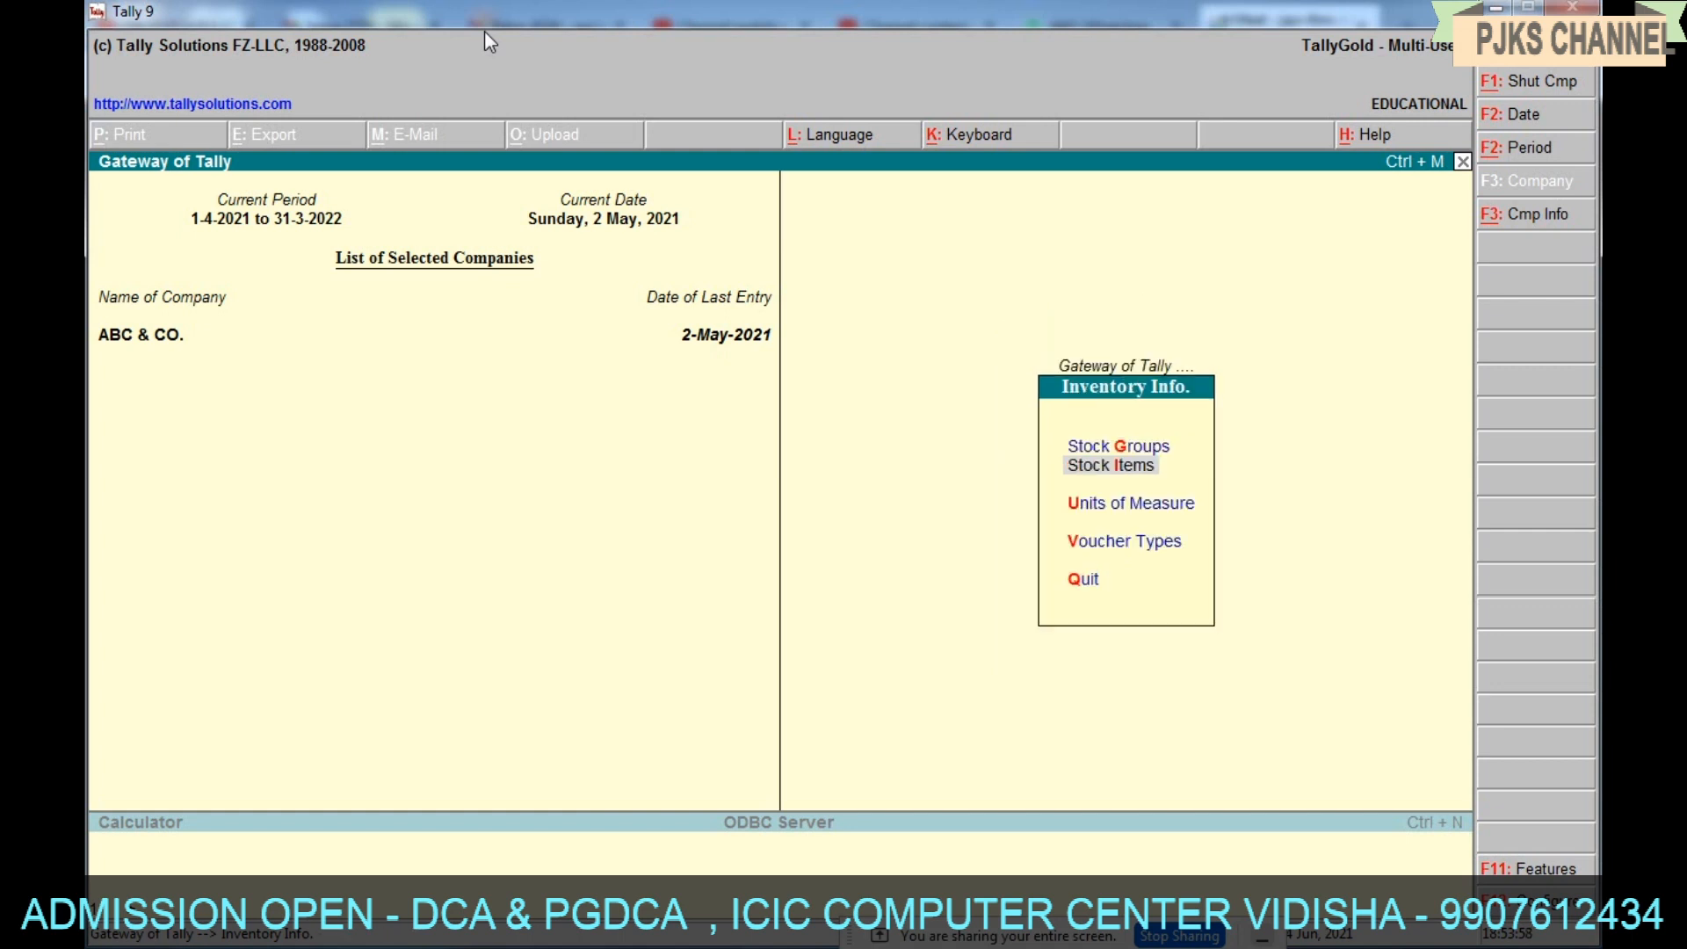
pyautogui.press('Down')
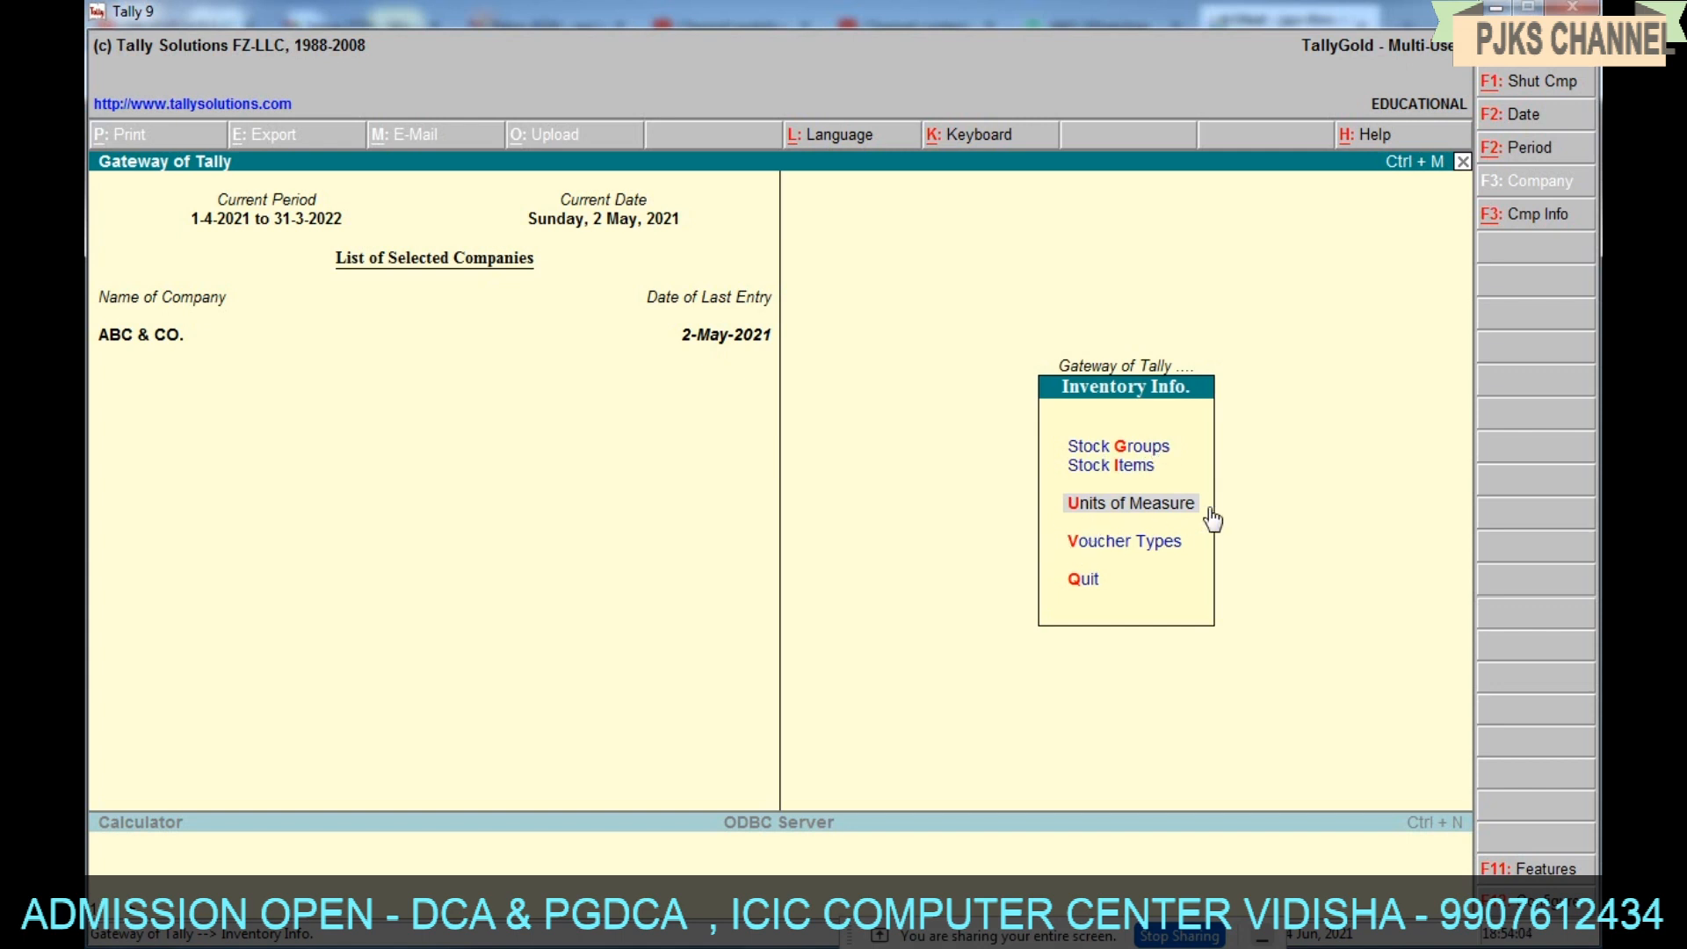
pyautogui.press('Return')
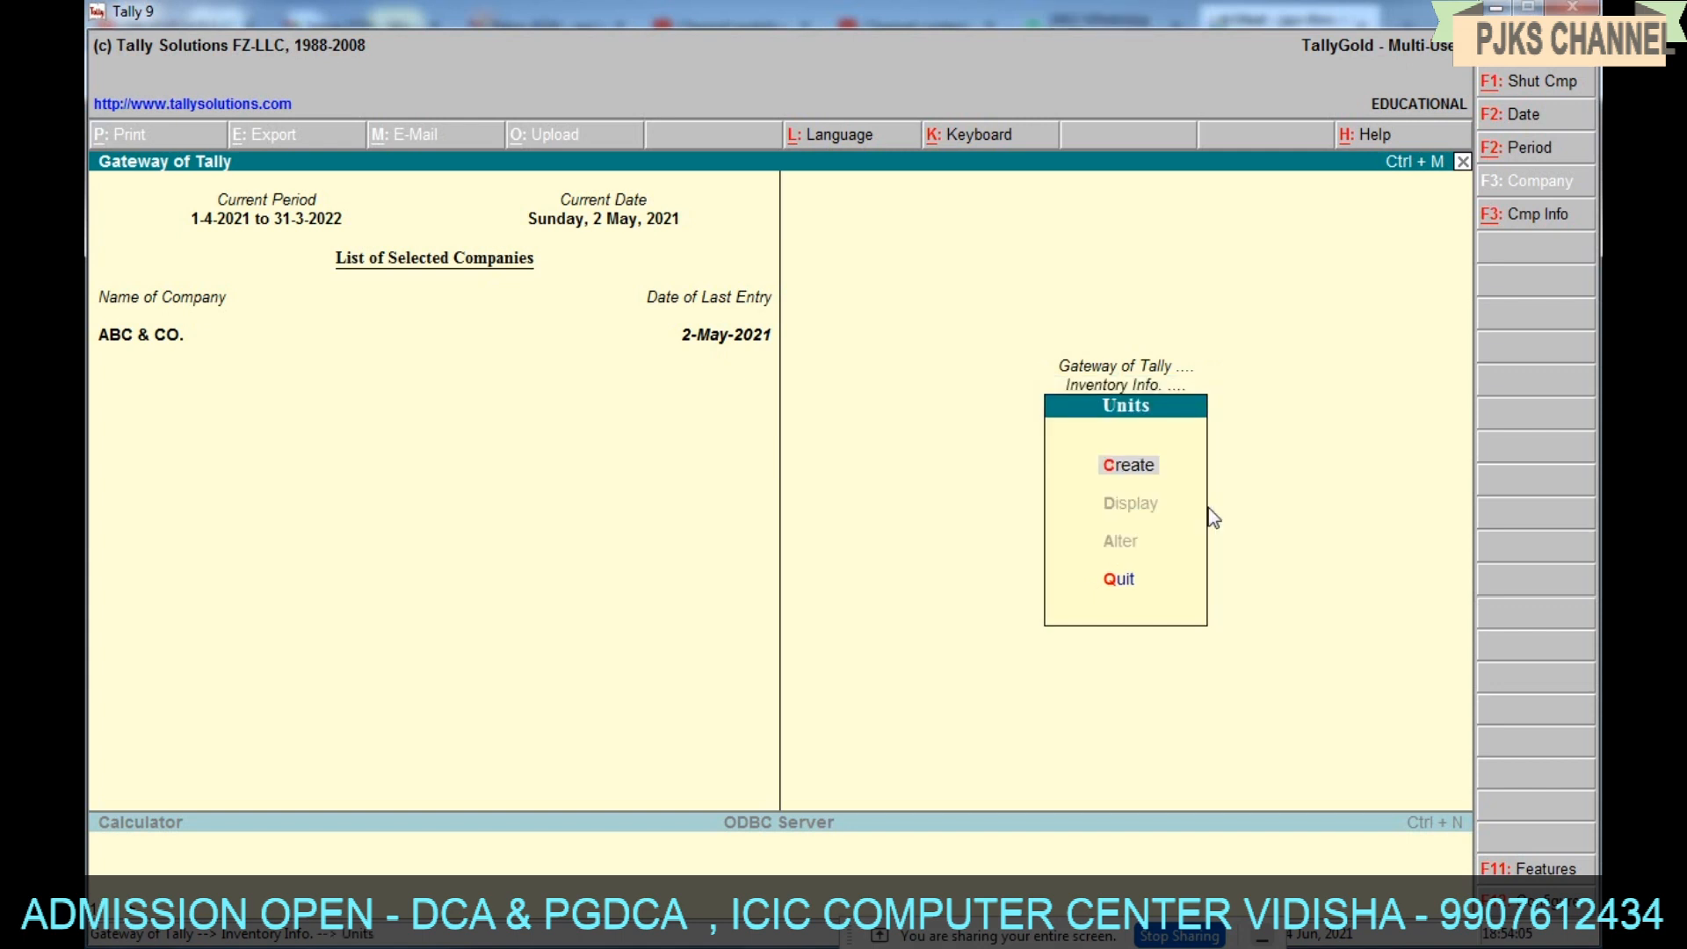
pyautogui.press('Return')
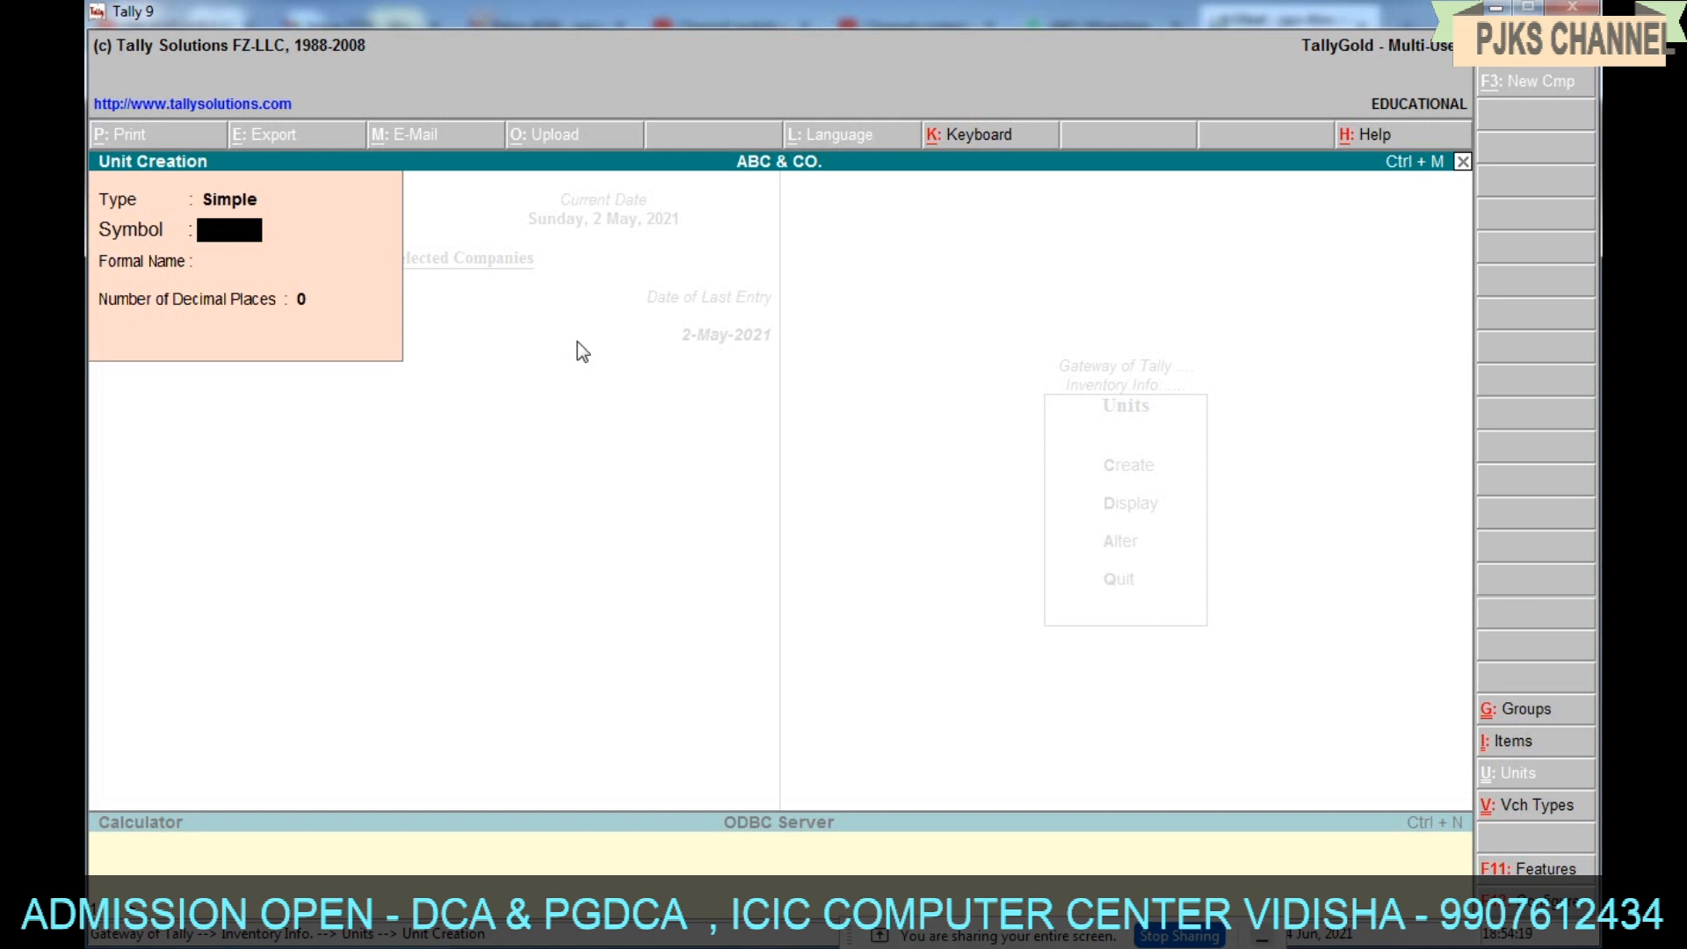
pyautogui.write('P')
pyautogui.press('Return')
pyautogui.press('Return')
pyautogui.press('Return')
pyautogui.press('Return')
pyautogui.press('Escape')
pyautogui.press('Escape')
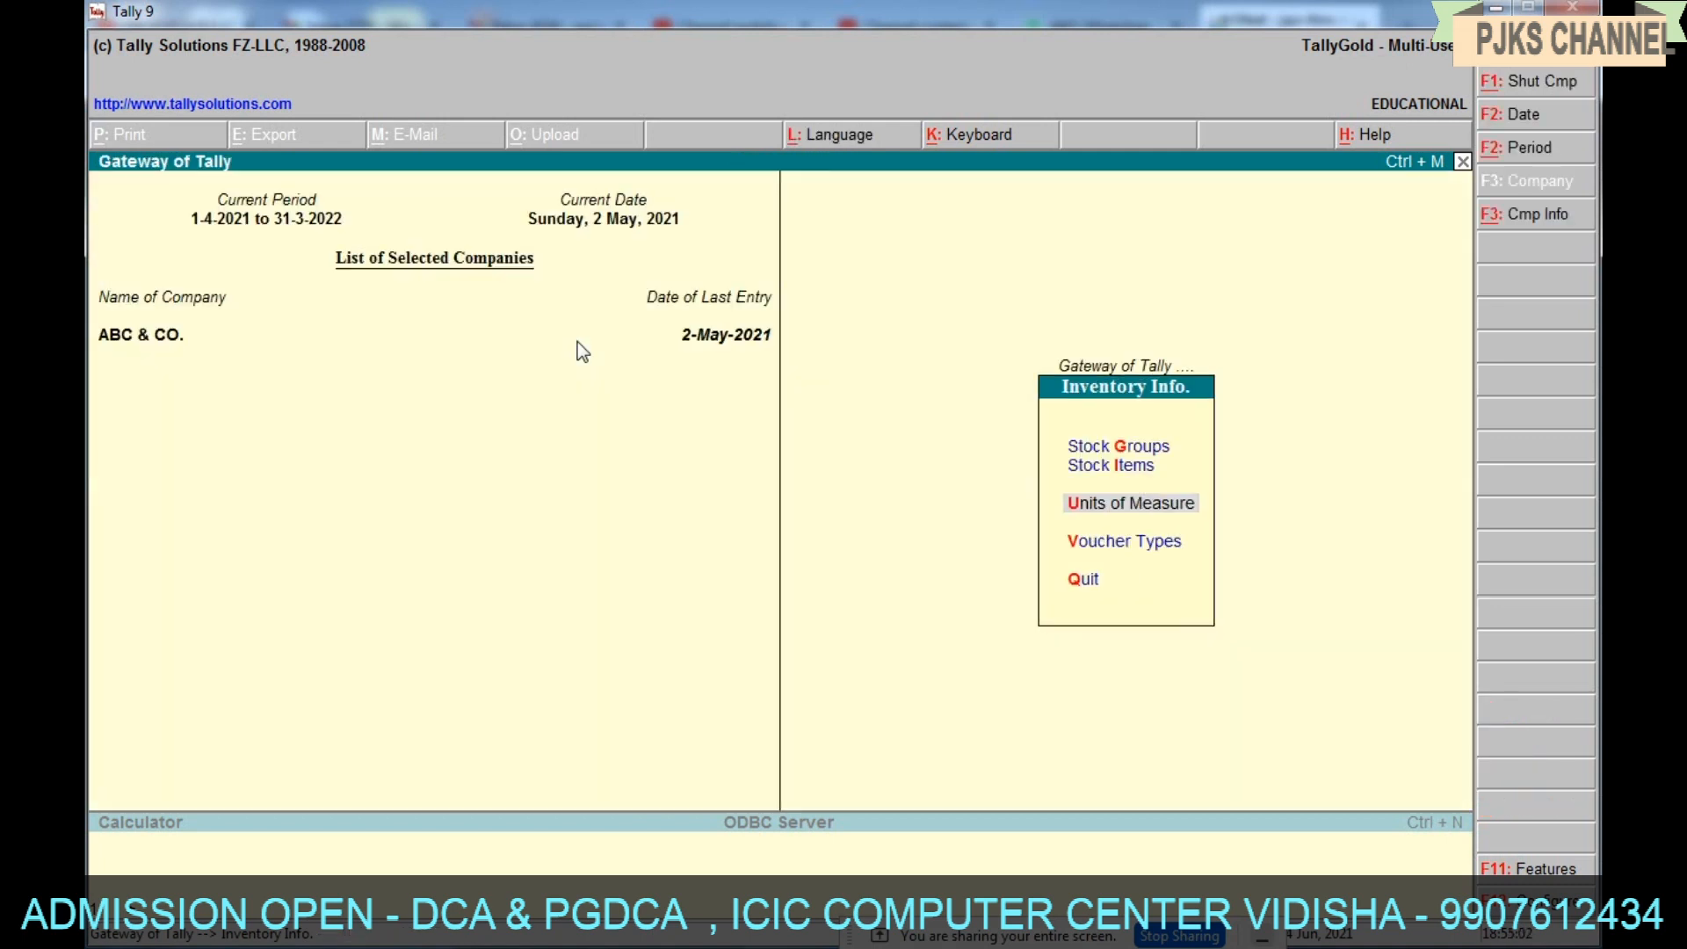
# Start a new single stock item named "KEYBOARD 1 Y W, USB" without an alias.
pyautogui.press('Up')
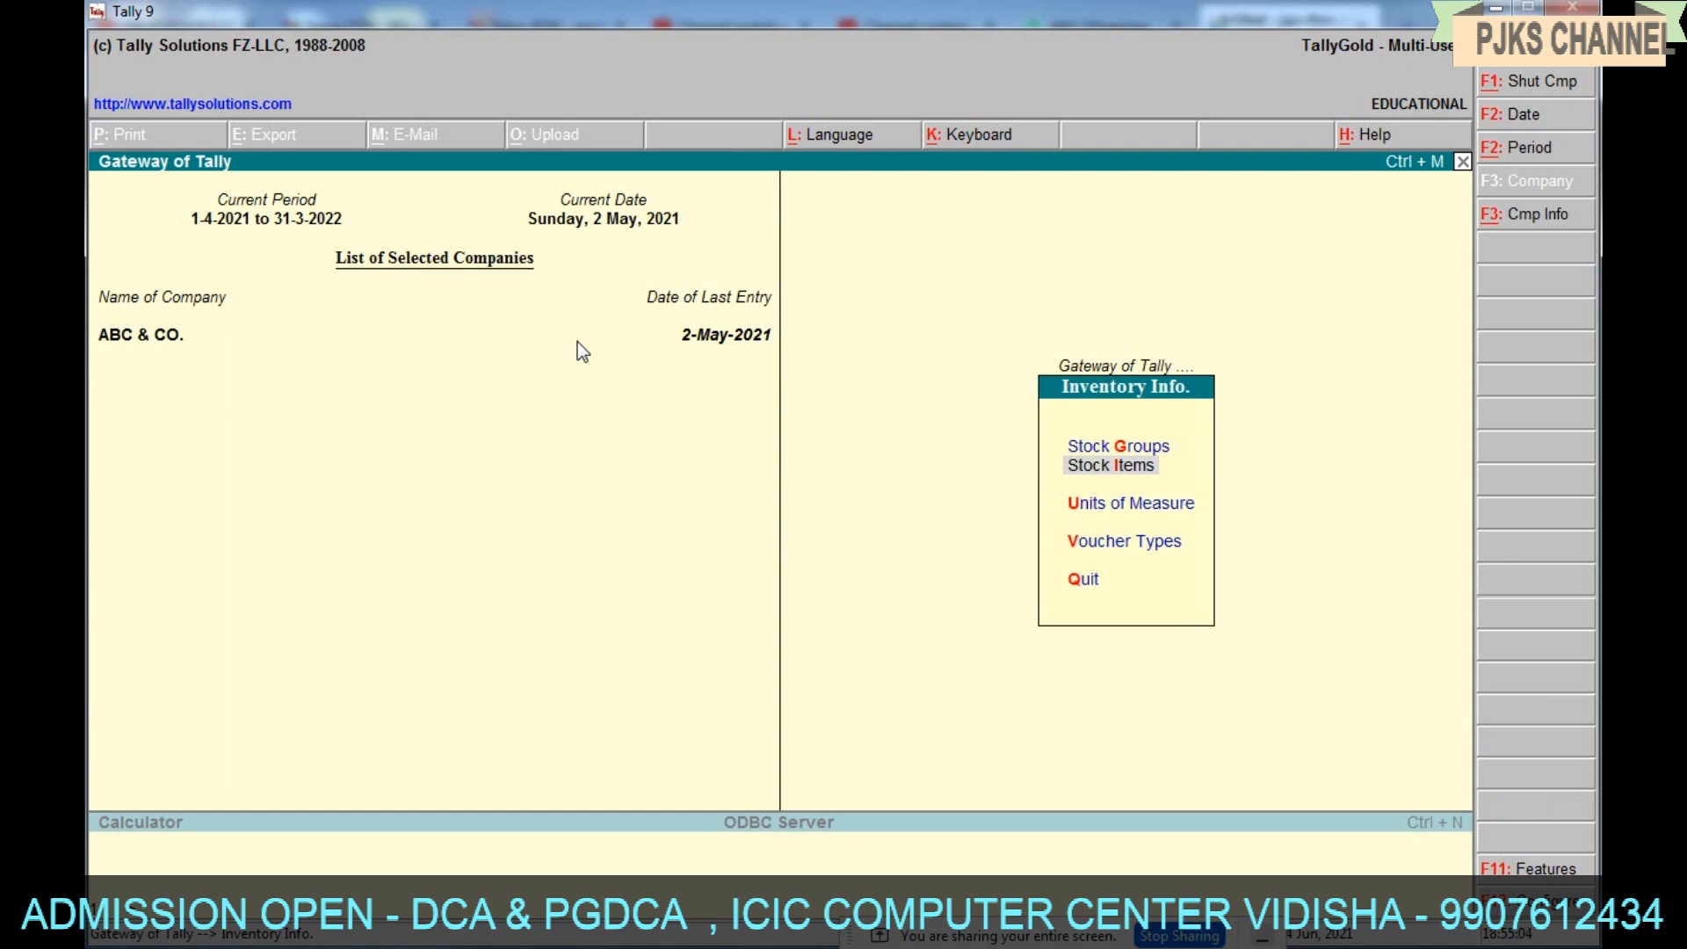
pyautogui.press('Return')
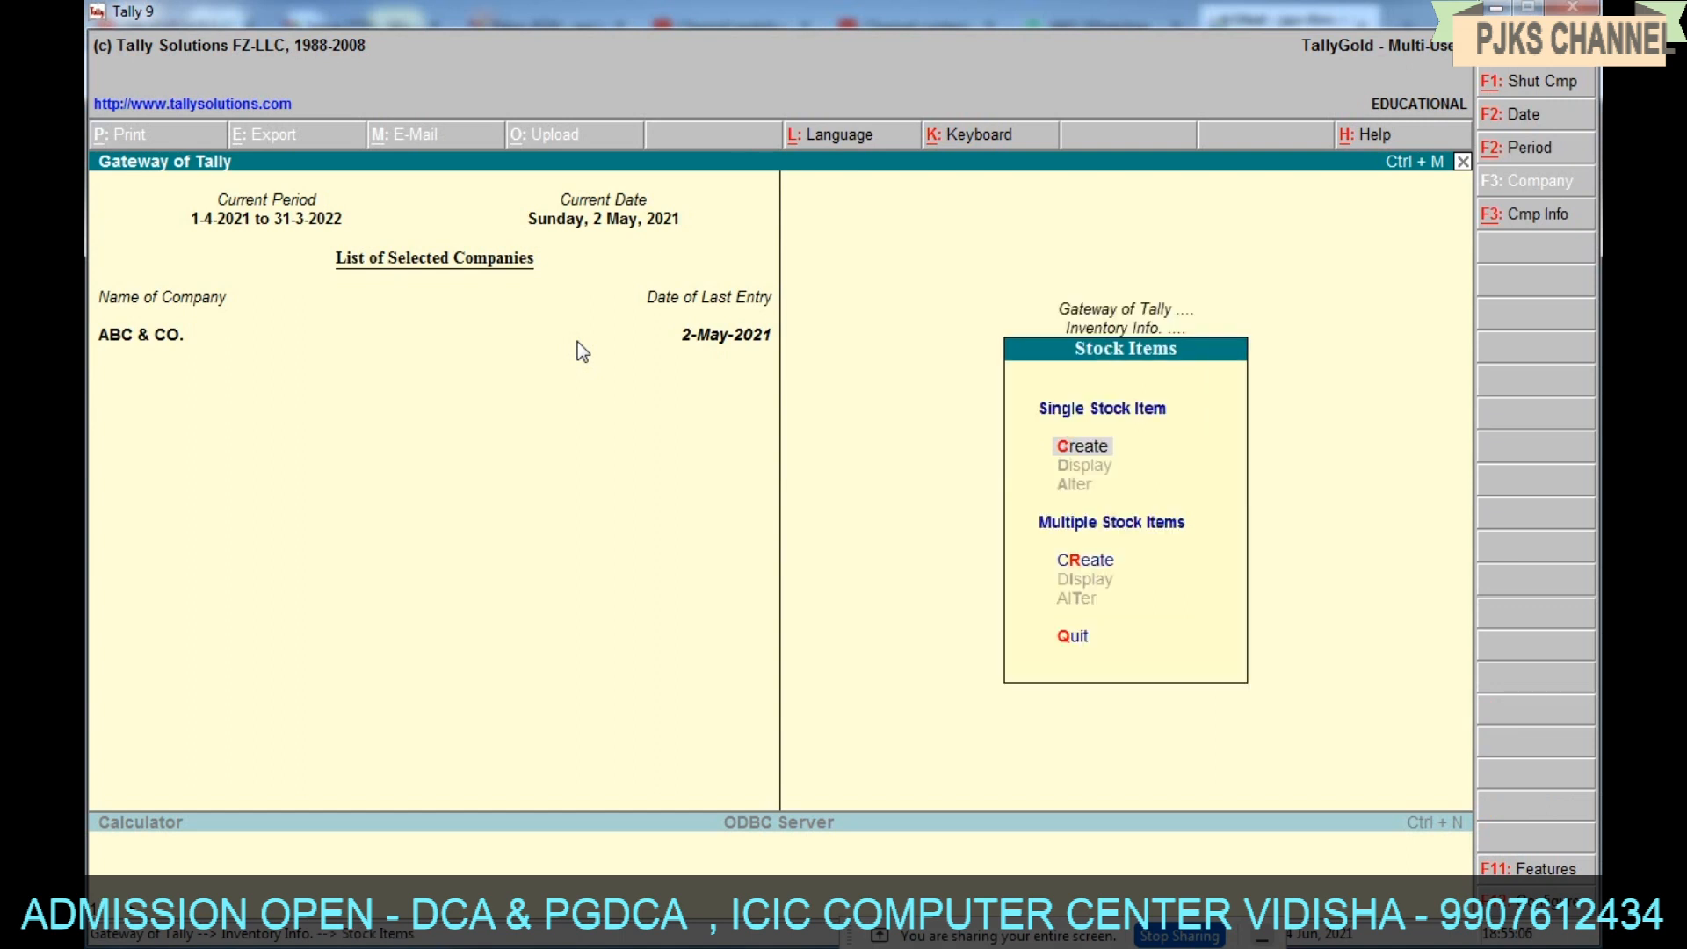
pyautogui.press('Return')
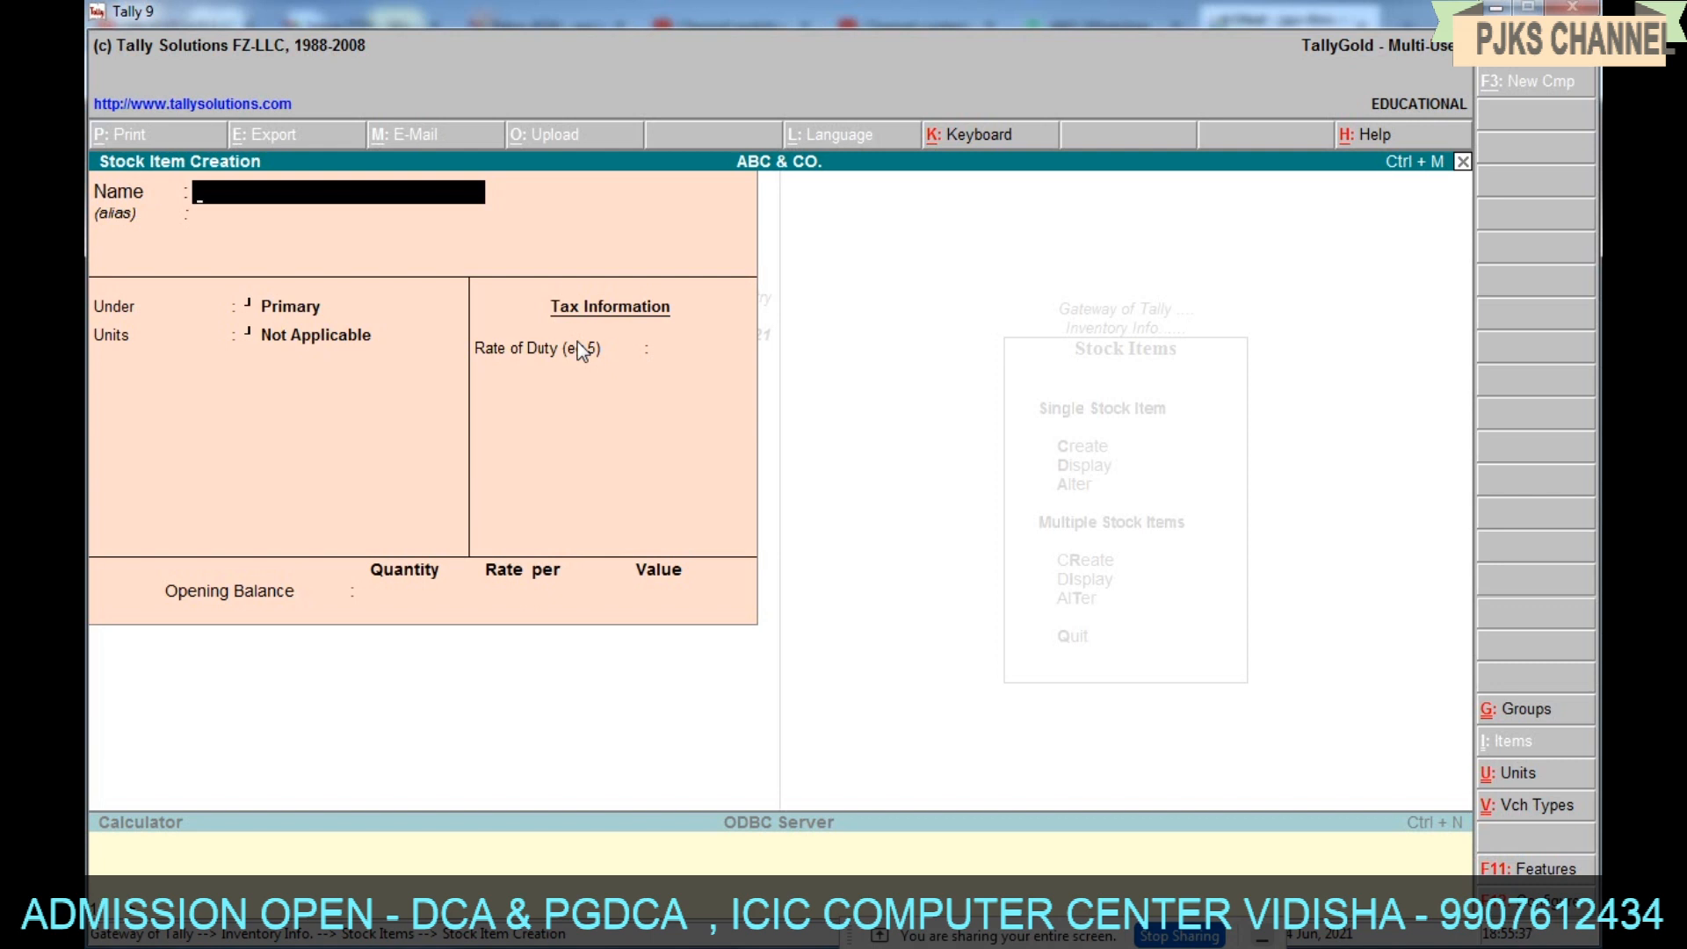
pyautogui.write('KEYBOARD')
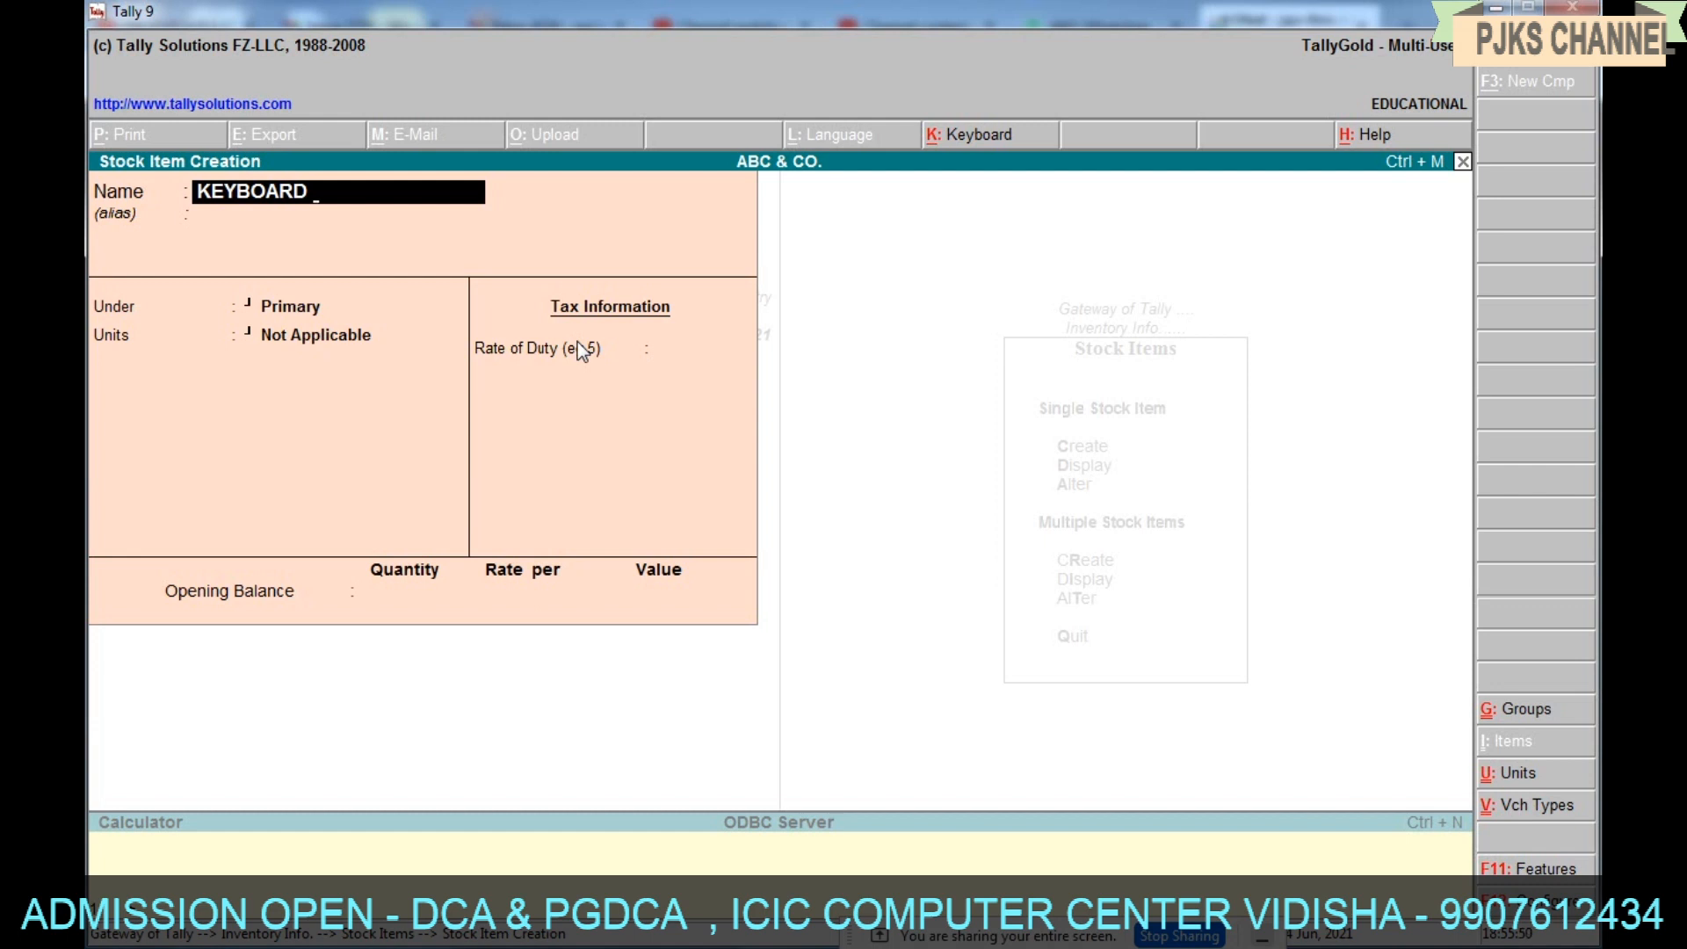
pyautogui.write('1 Y W, USB')
pyautogui.press('Return')
pyautogui.press('Return')
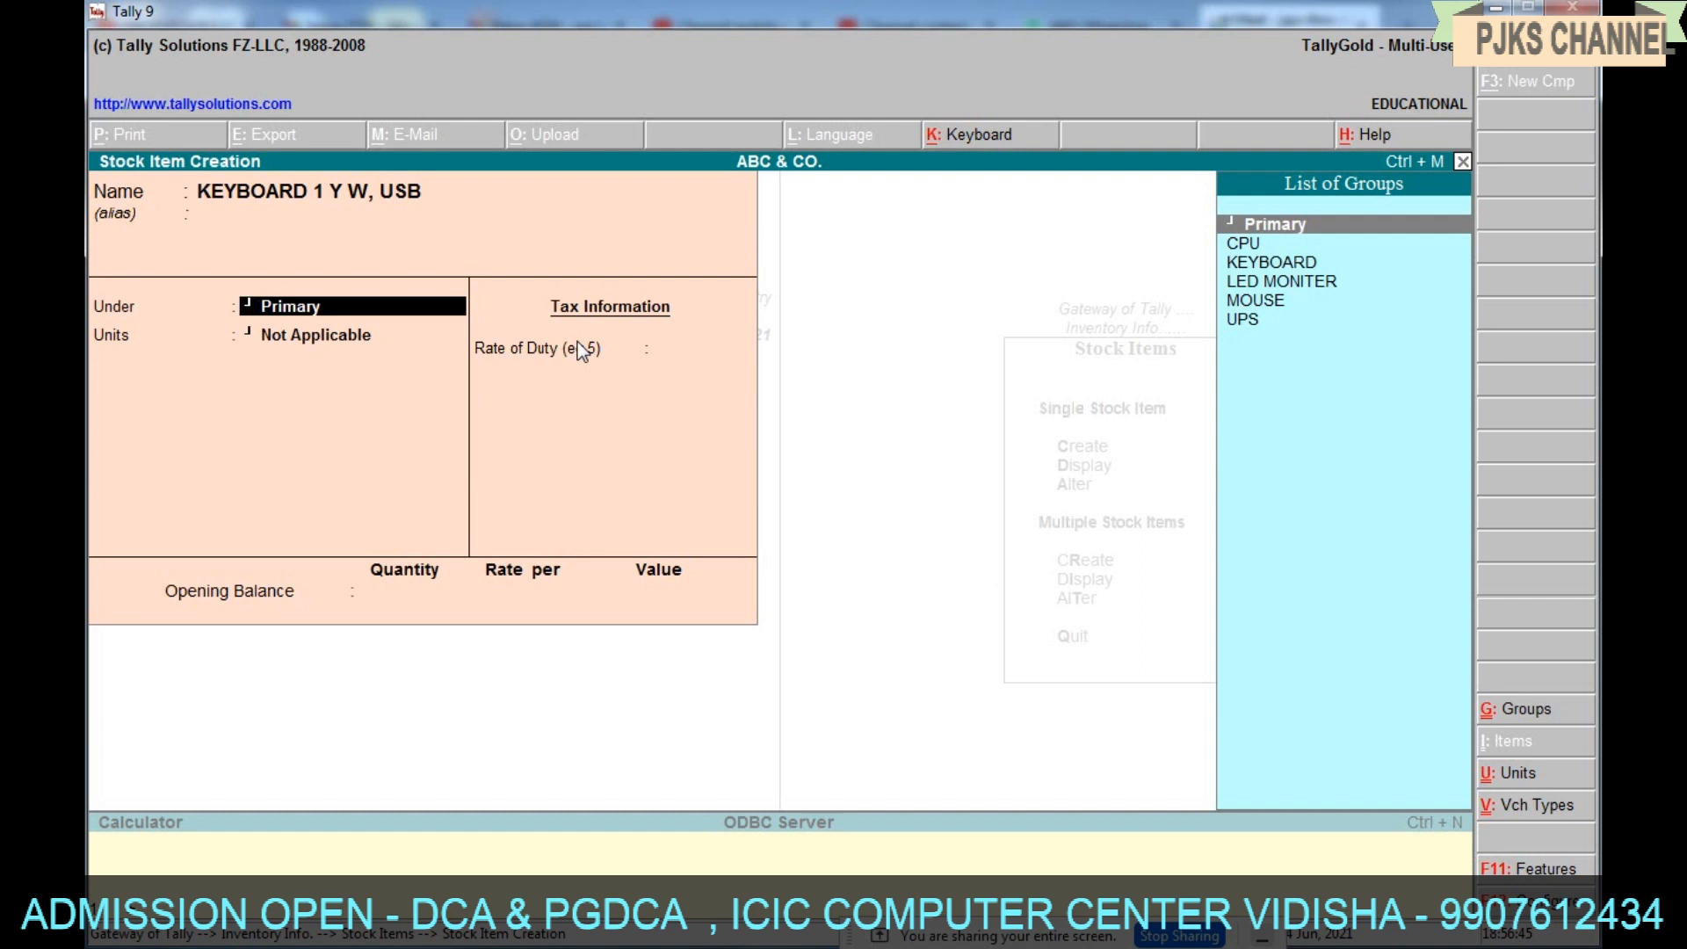
# Place the stock item under the KEYBOARD group with unit P, entering no rate of duty.
pyautogui.press('Down')
pyautogui.press('Down')
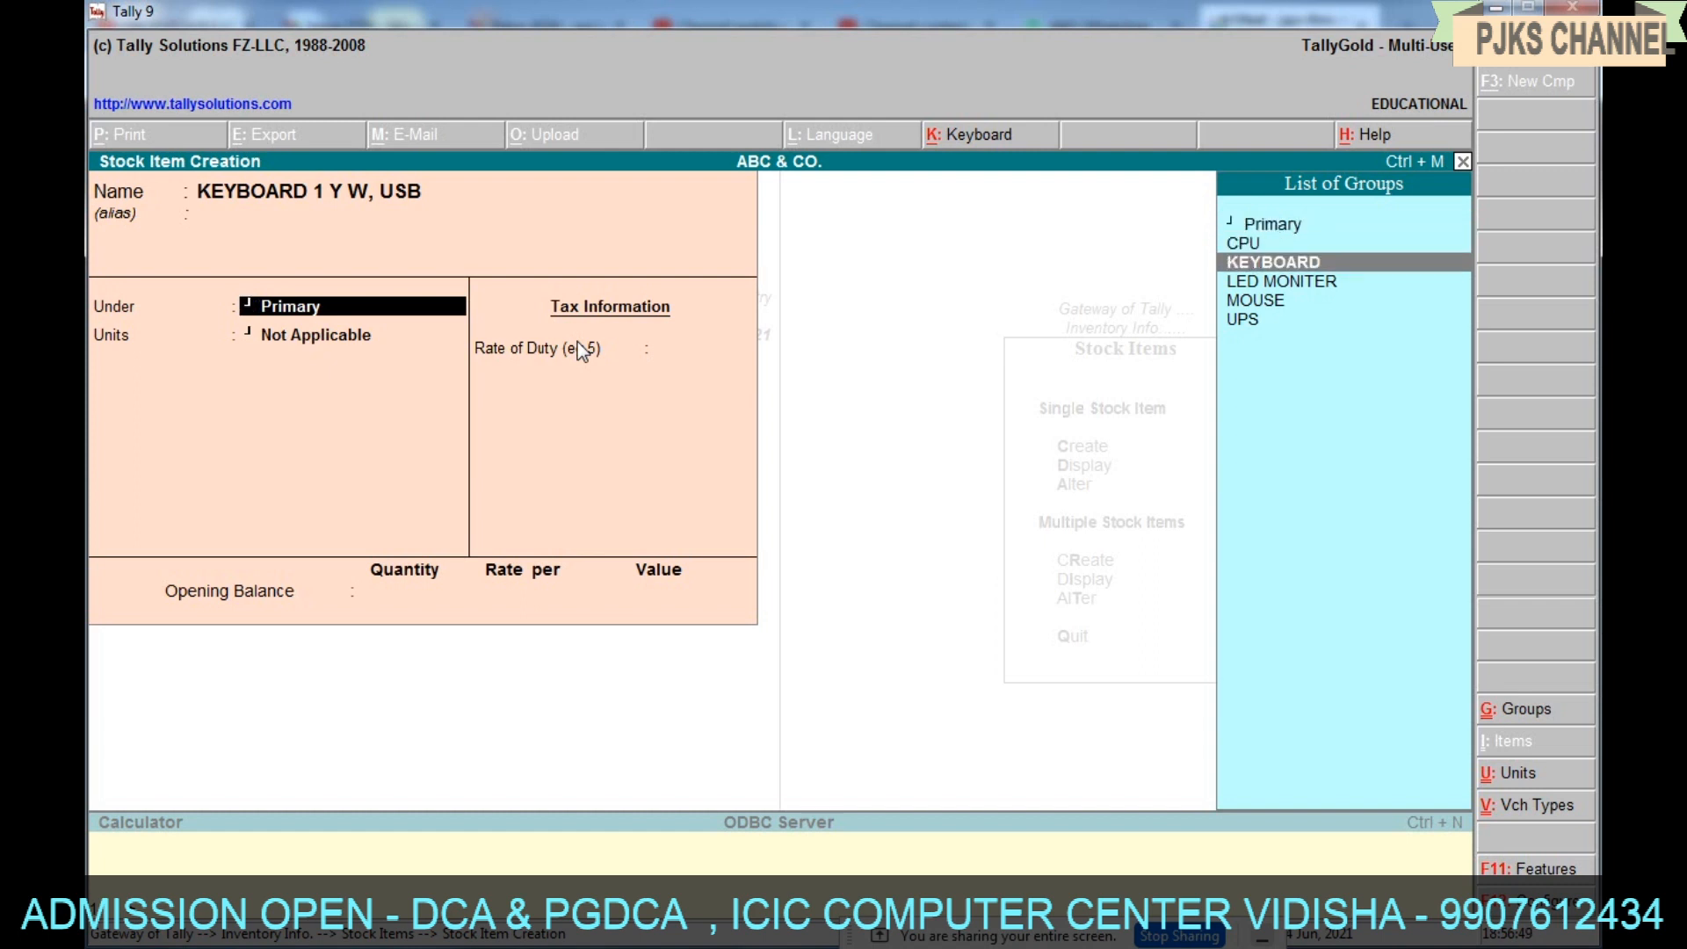
pyautogui.press('Return')
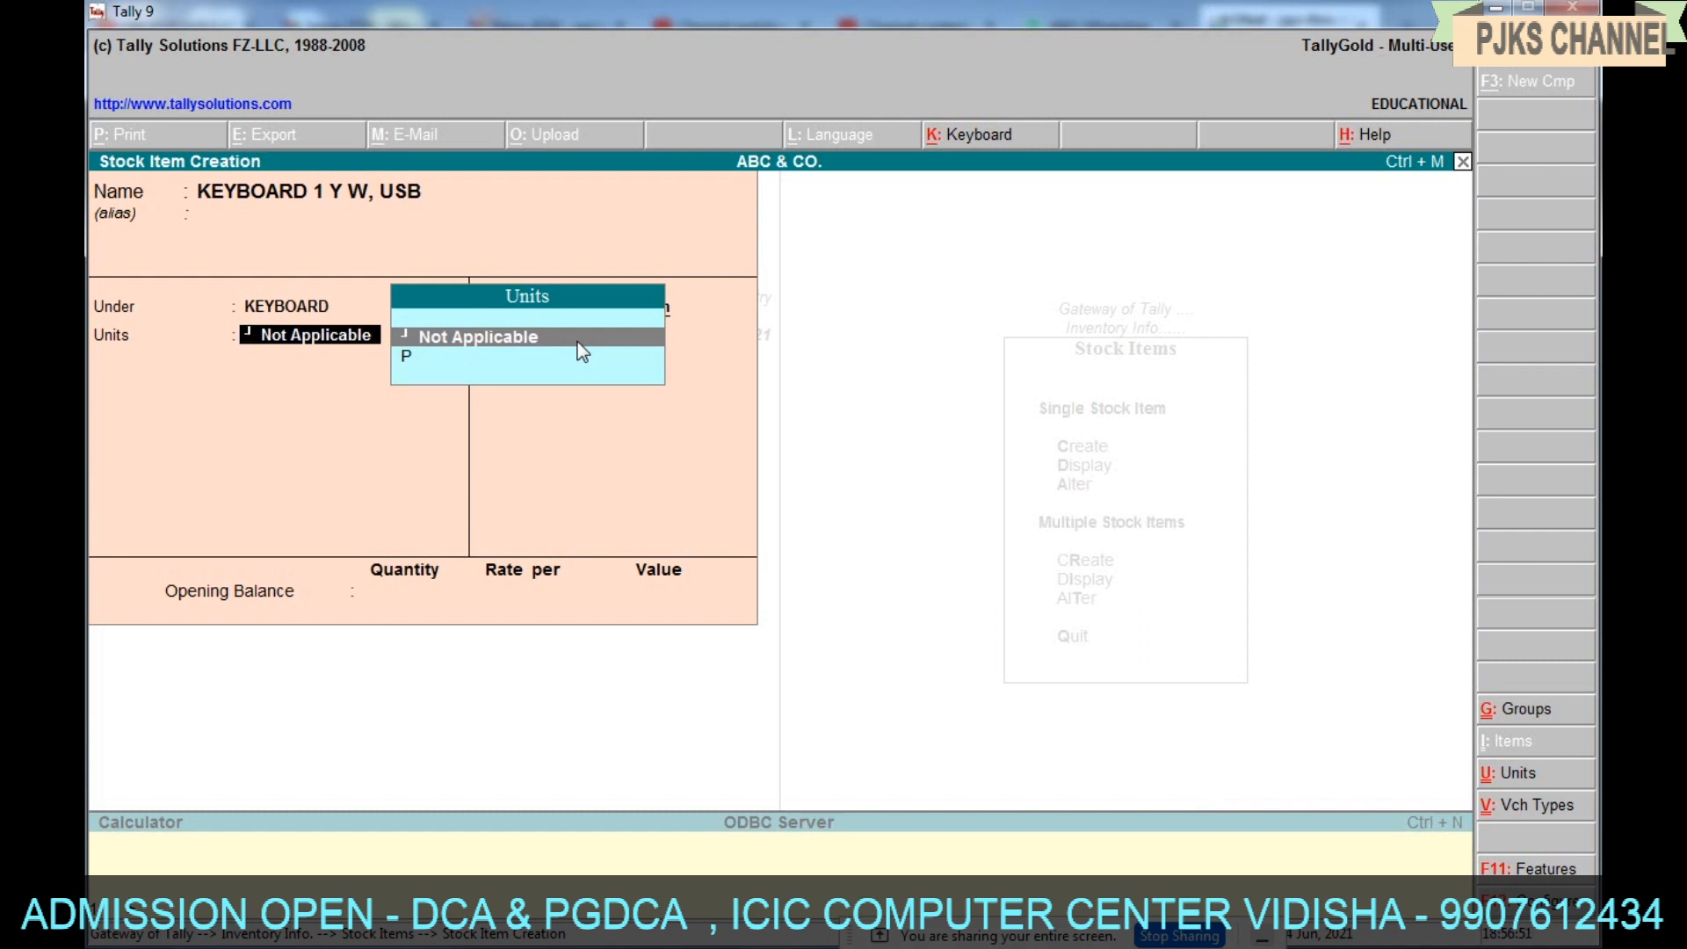
pyautogui.press('Down')
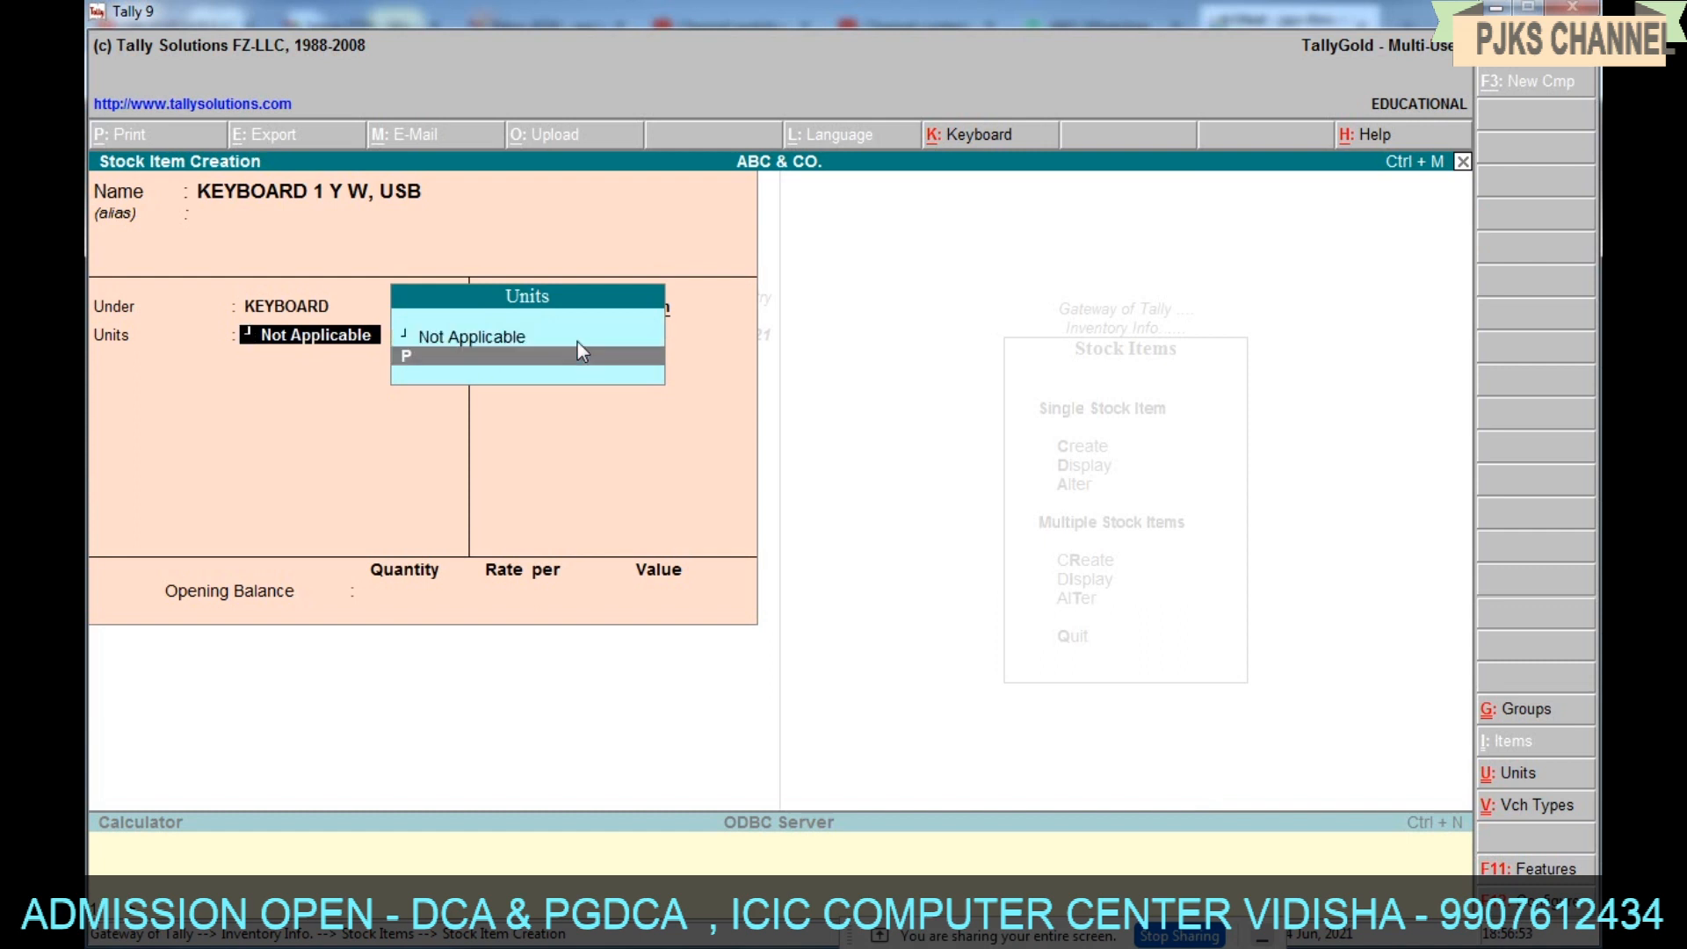
pyautogui.press('Return')
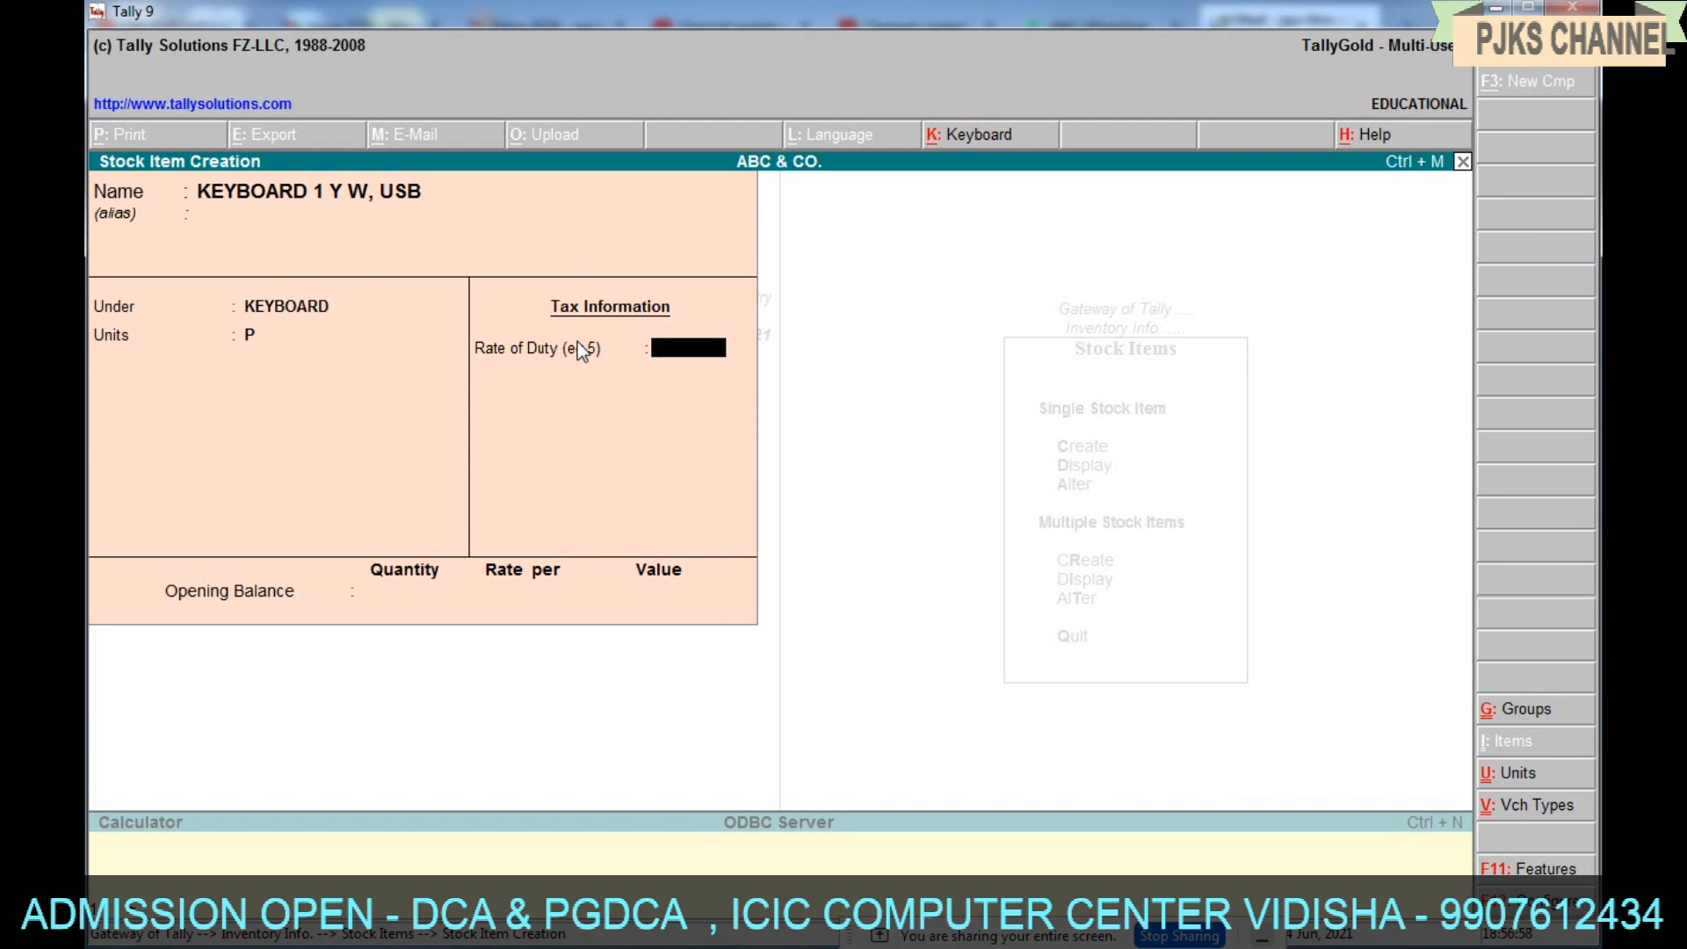
pyautogui.press('Return')
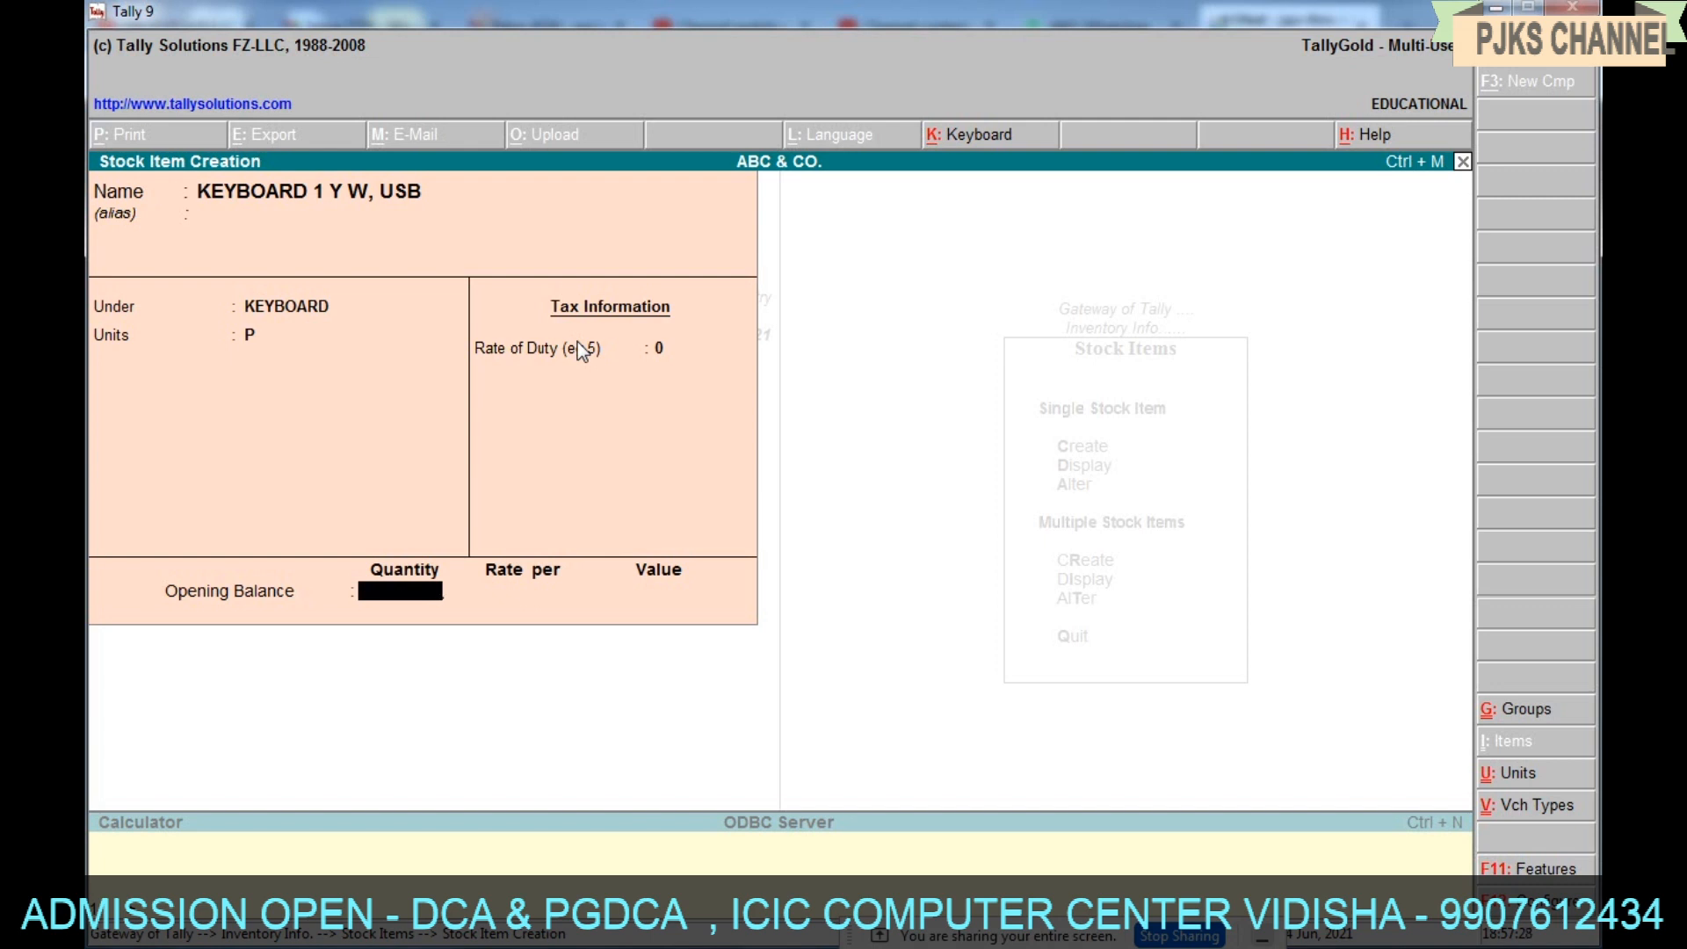
# Set the stock item's opening balance to quantity 10 at a rate of 240 per P and save the item.
pyautogui.write('10')
pyautogui.press('Return')
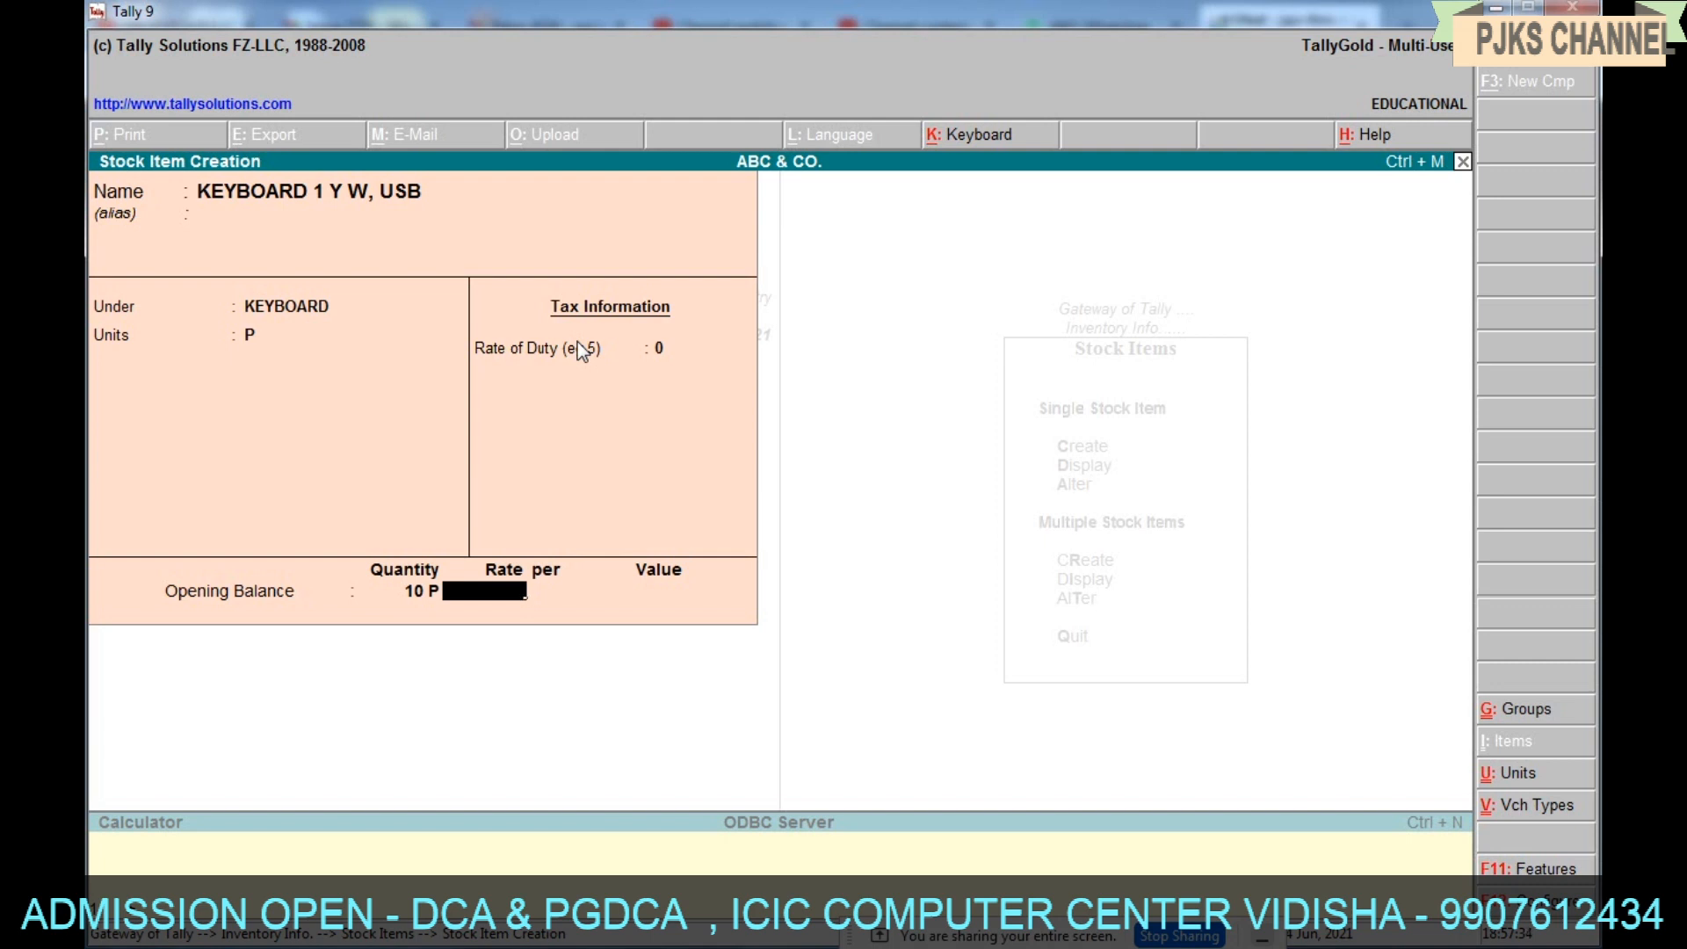
pyautogui.write('240')
pyautogui.press('Return')
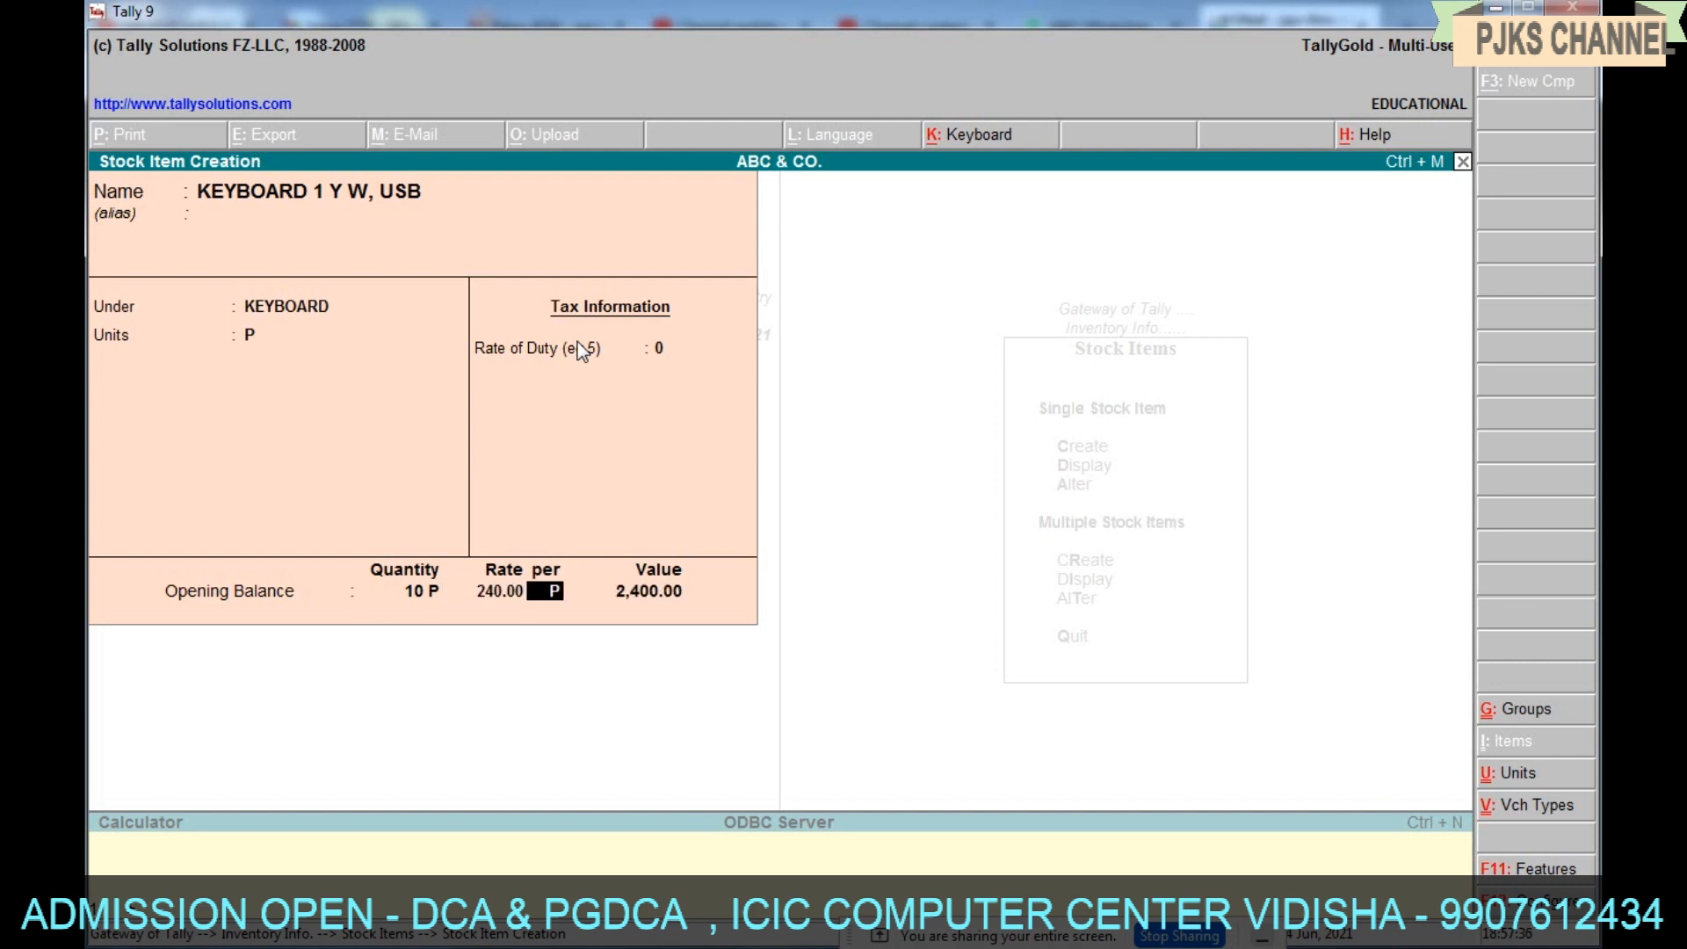
pyautogui.press('Return')
pyautogui.press('Return')
pyautogui.press('Return')
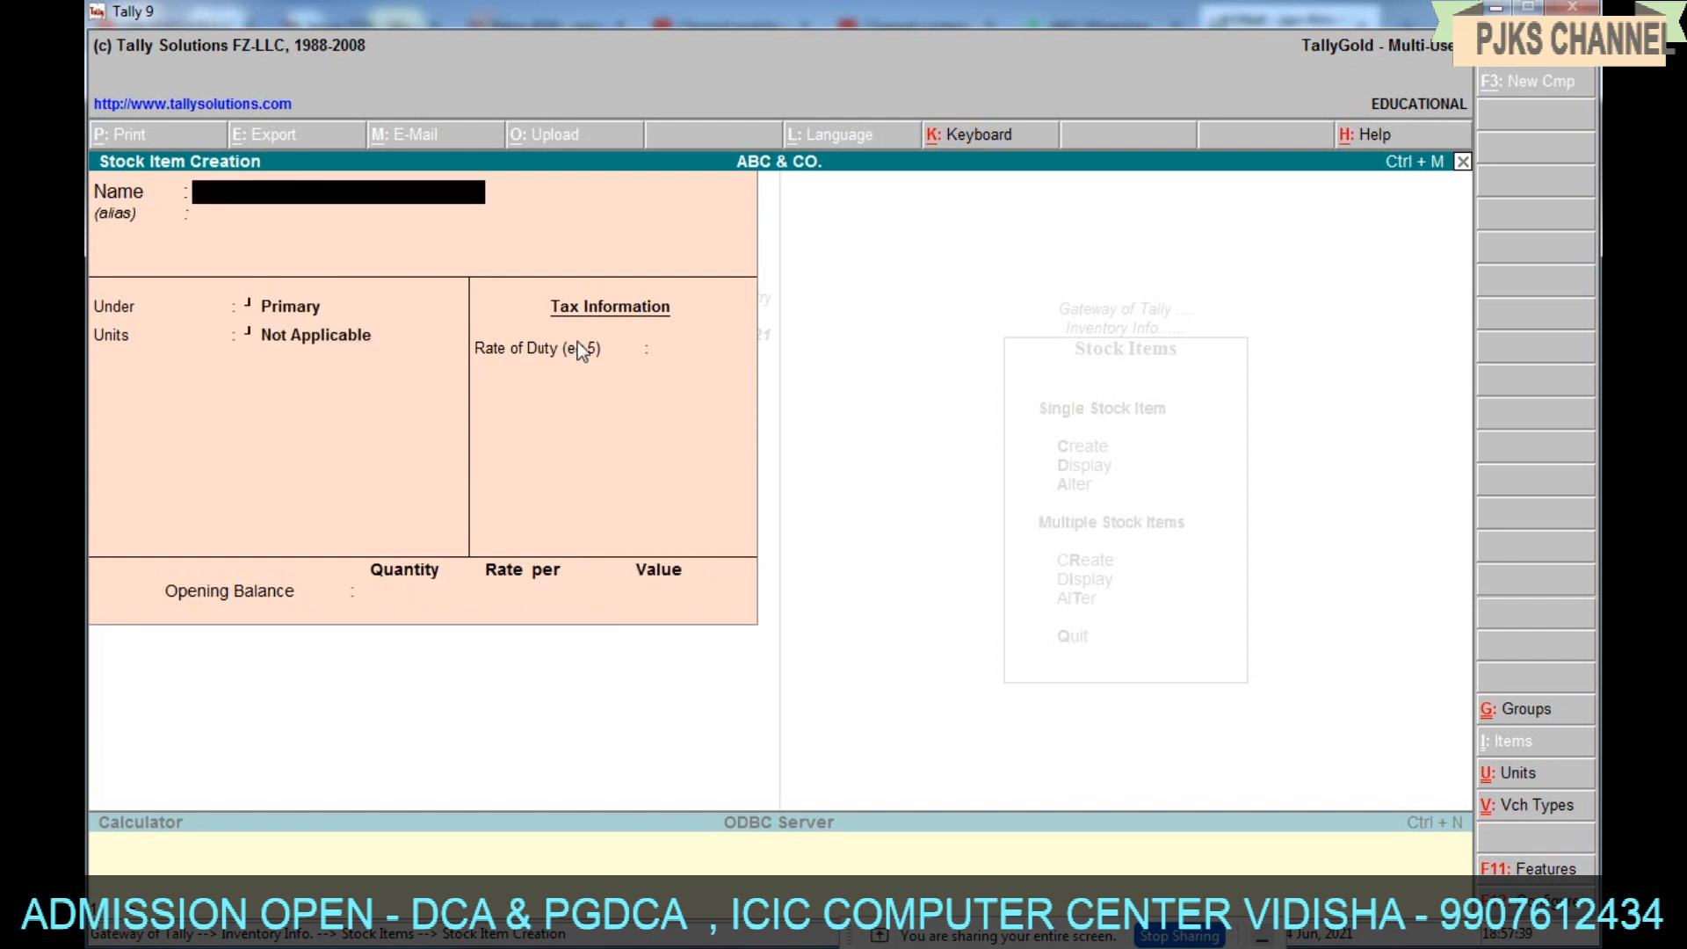
# Name the new stock item "MOUSE 1 Y W, USB" and leave its alias blank.
pyautogui.write('MOUSE 1 Y W')
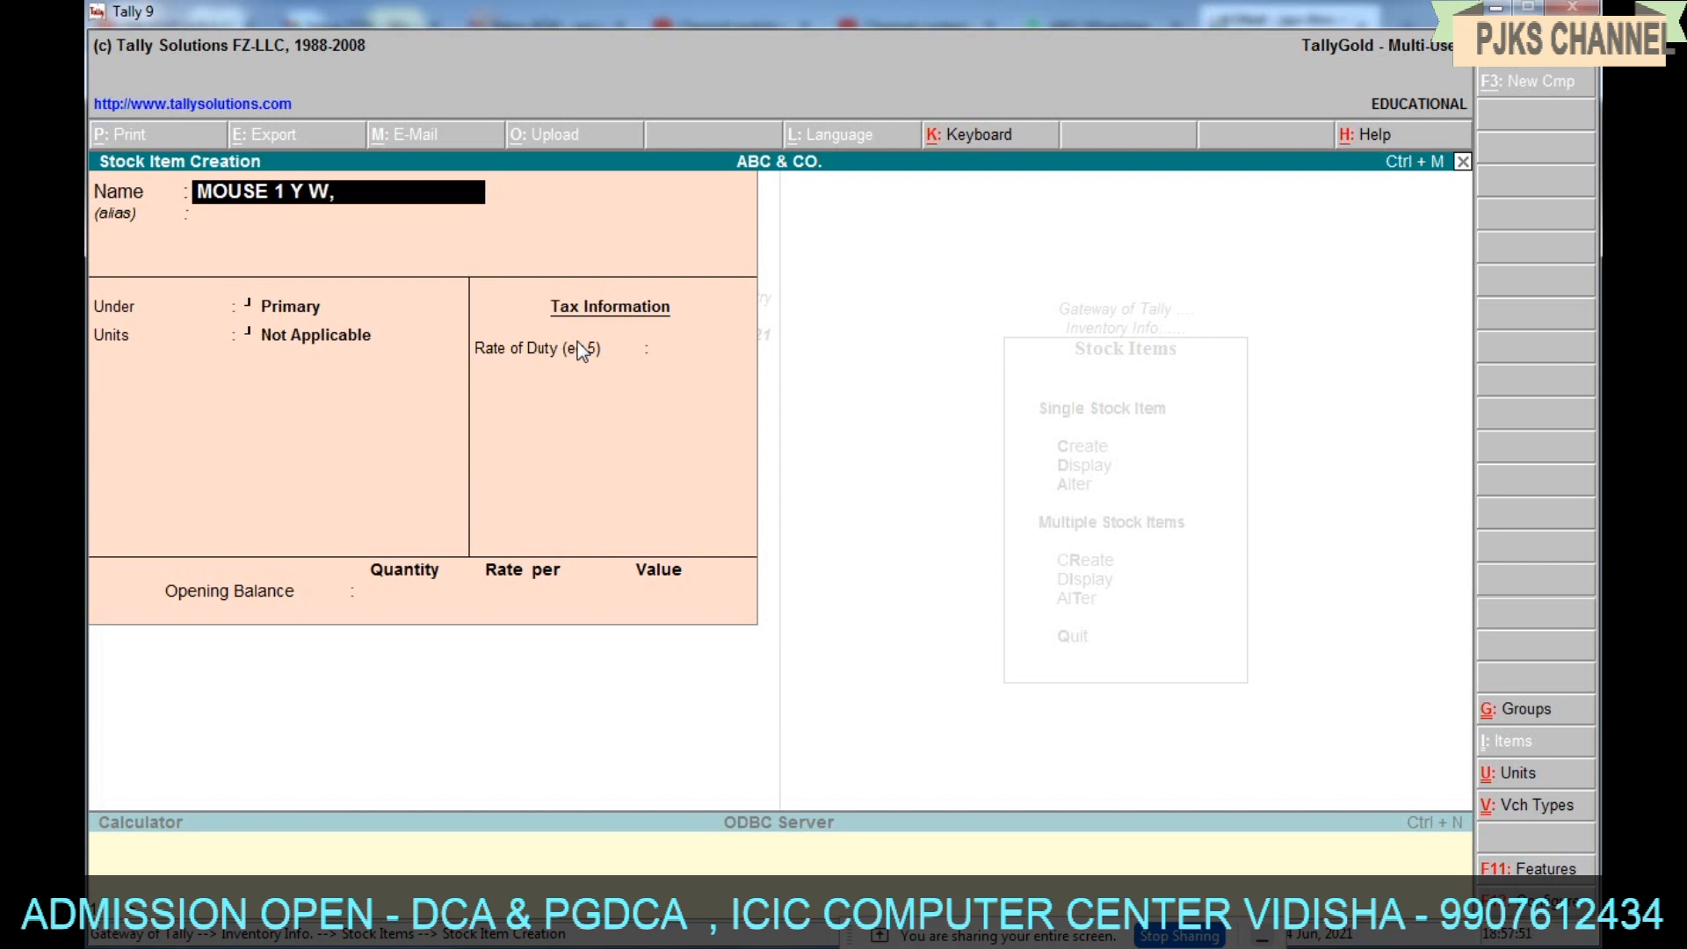
pyautogui.write(', USB')
pyautogui.press('Return')
pyautogui.press('Return')
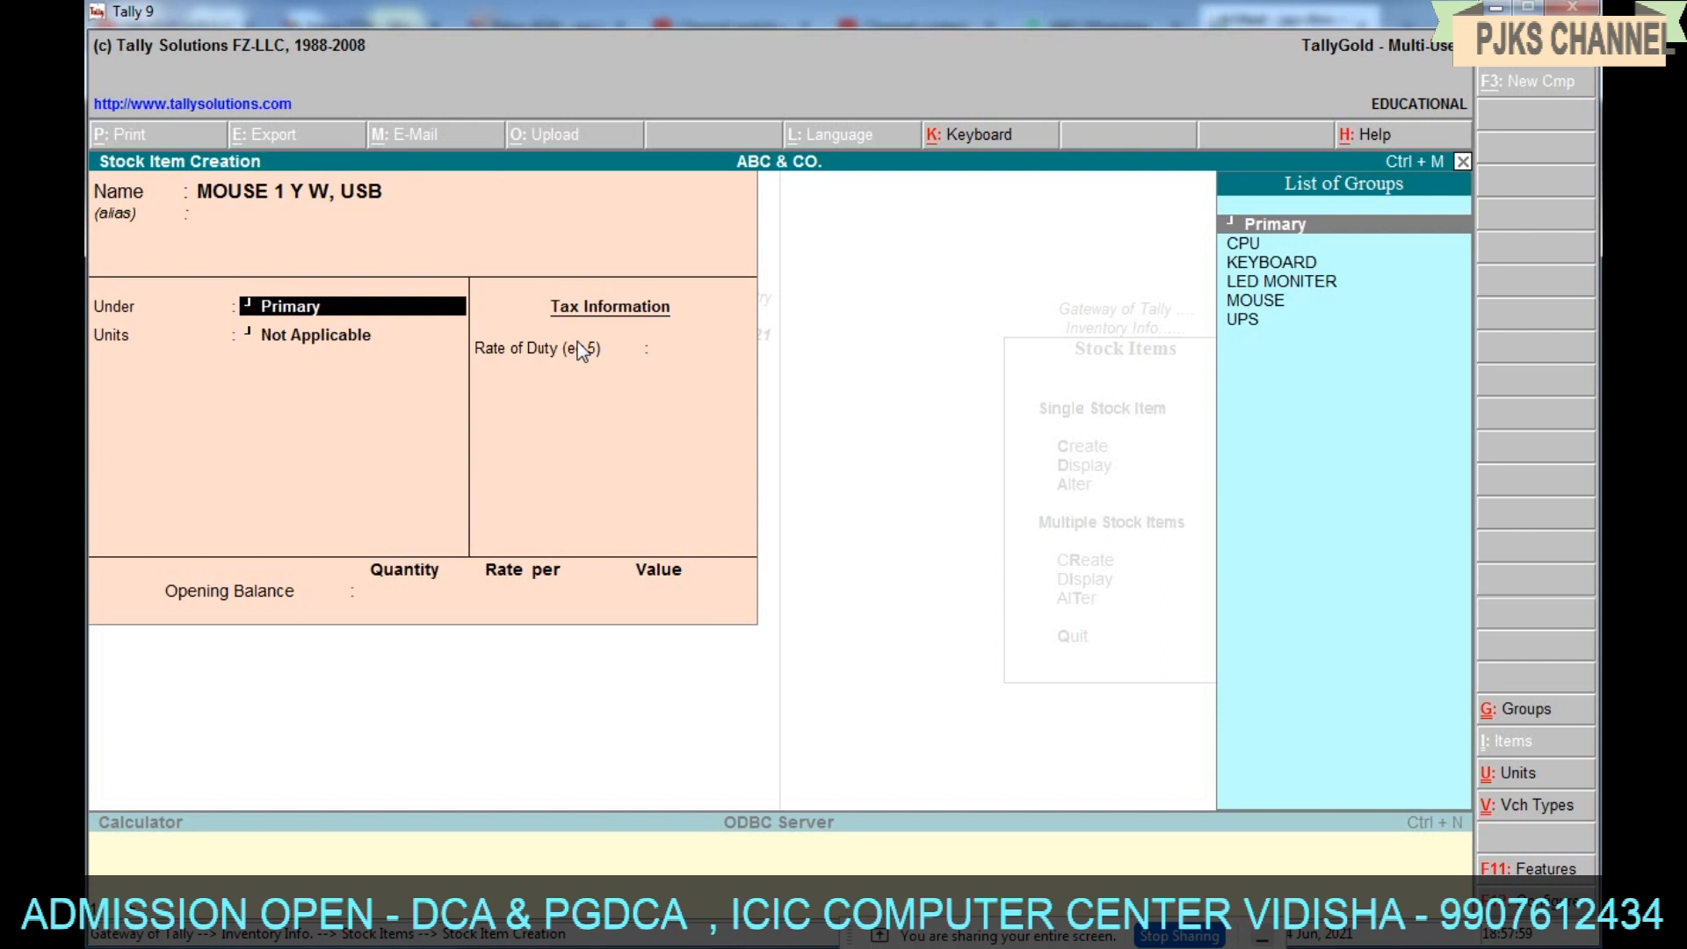
# Place the mouse item under the MOUSE group with unit P, entering no rate of duty.
pyautogui.press('Down')
pyautogui.press('Down')
pyautogui.press('Down')
pyautogui.press('Down')
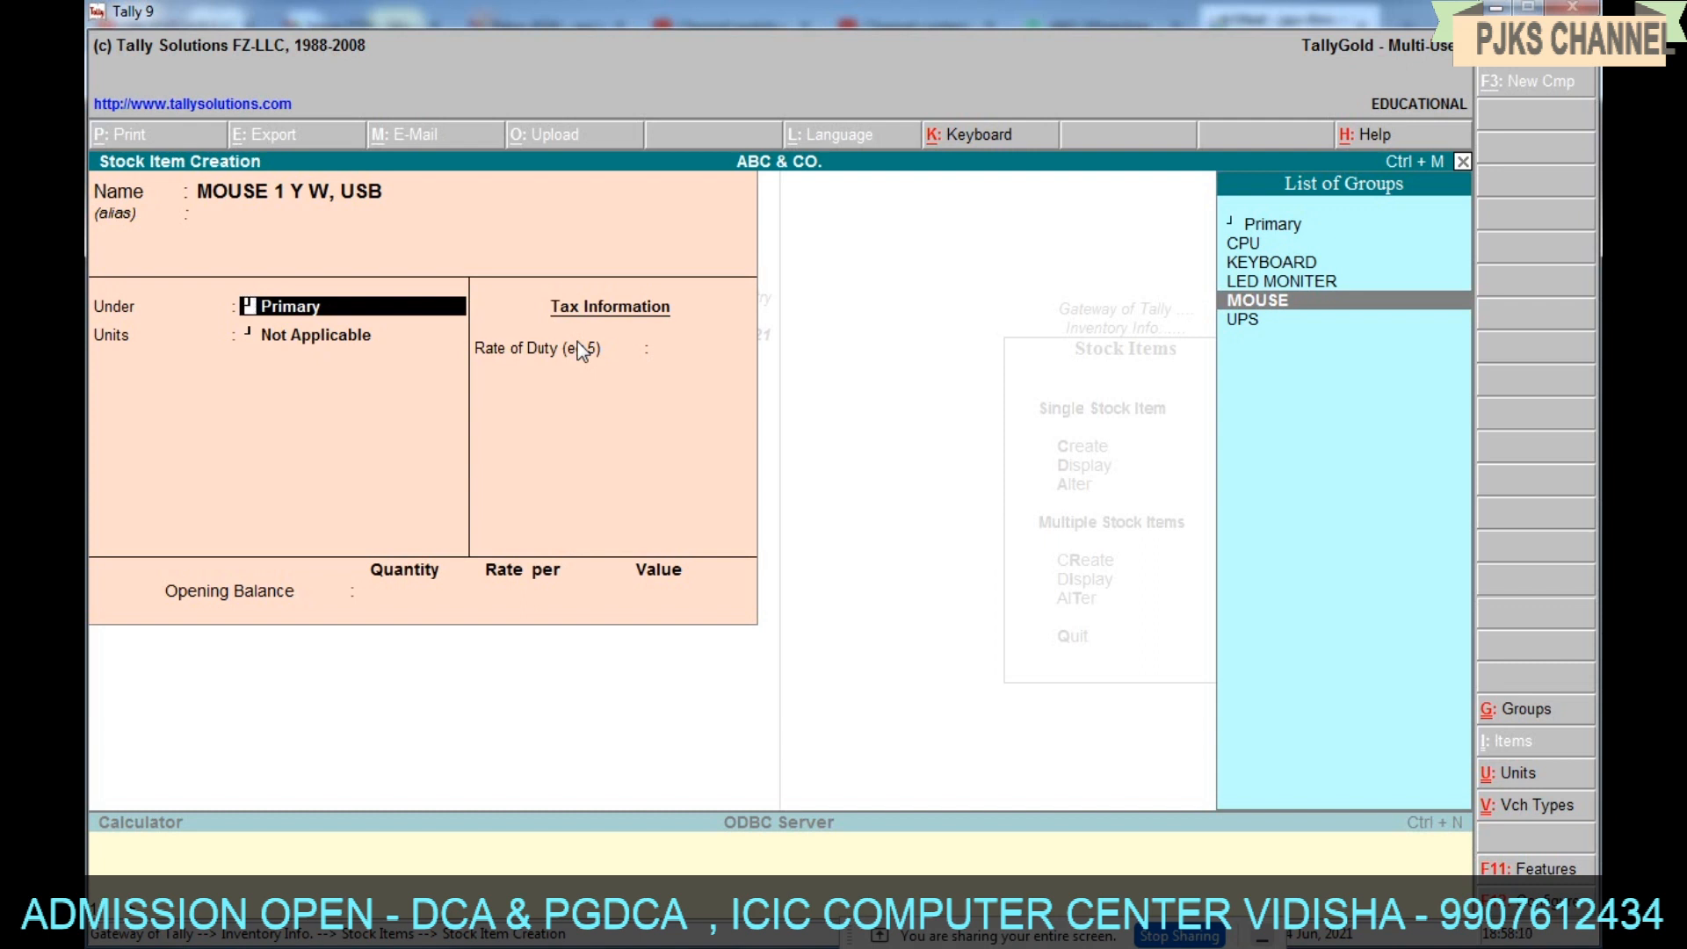
pyautogui.press('Return')
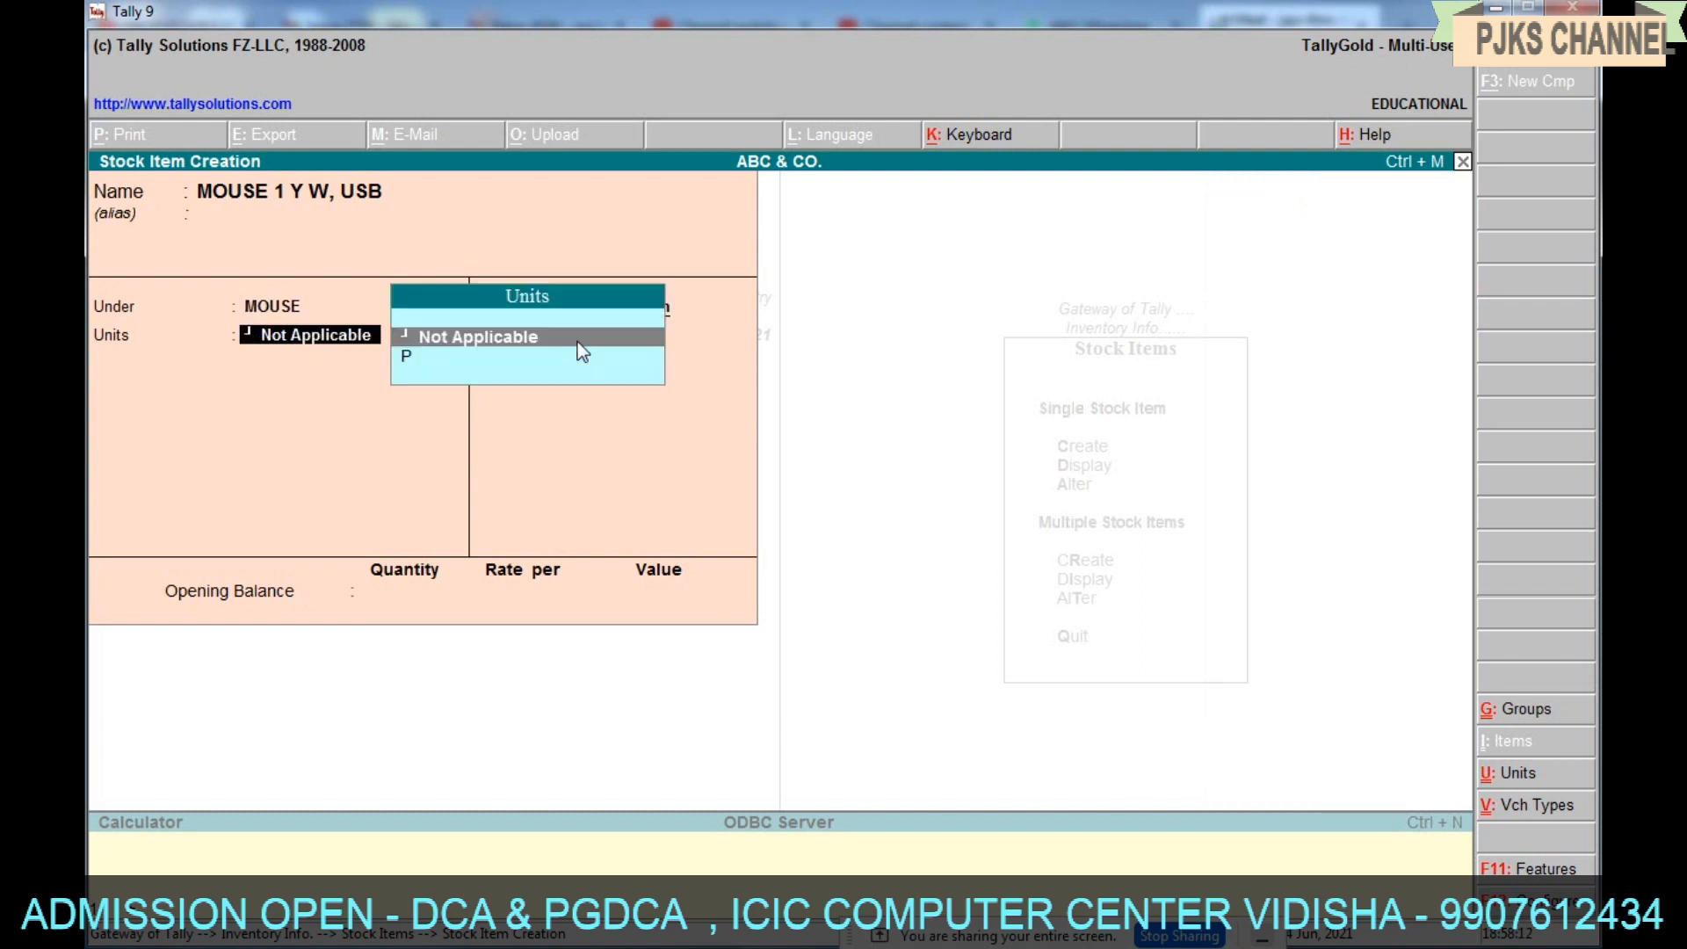
pyautogui.write('p')
pyautogui.press('Return')
pyautogui.press('Return')
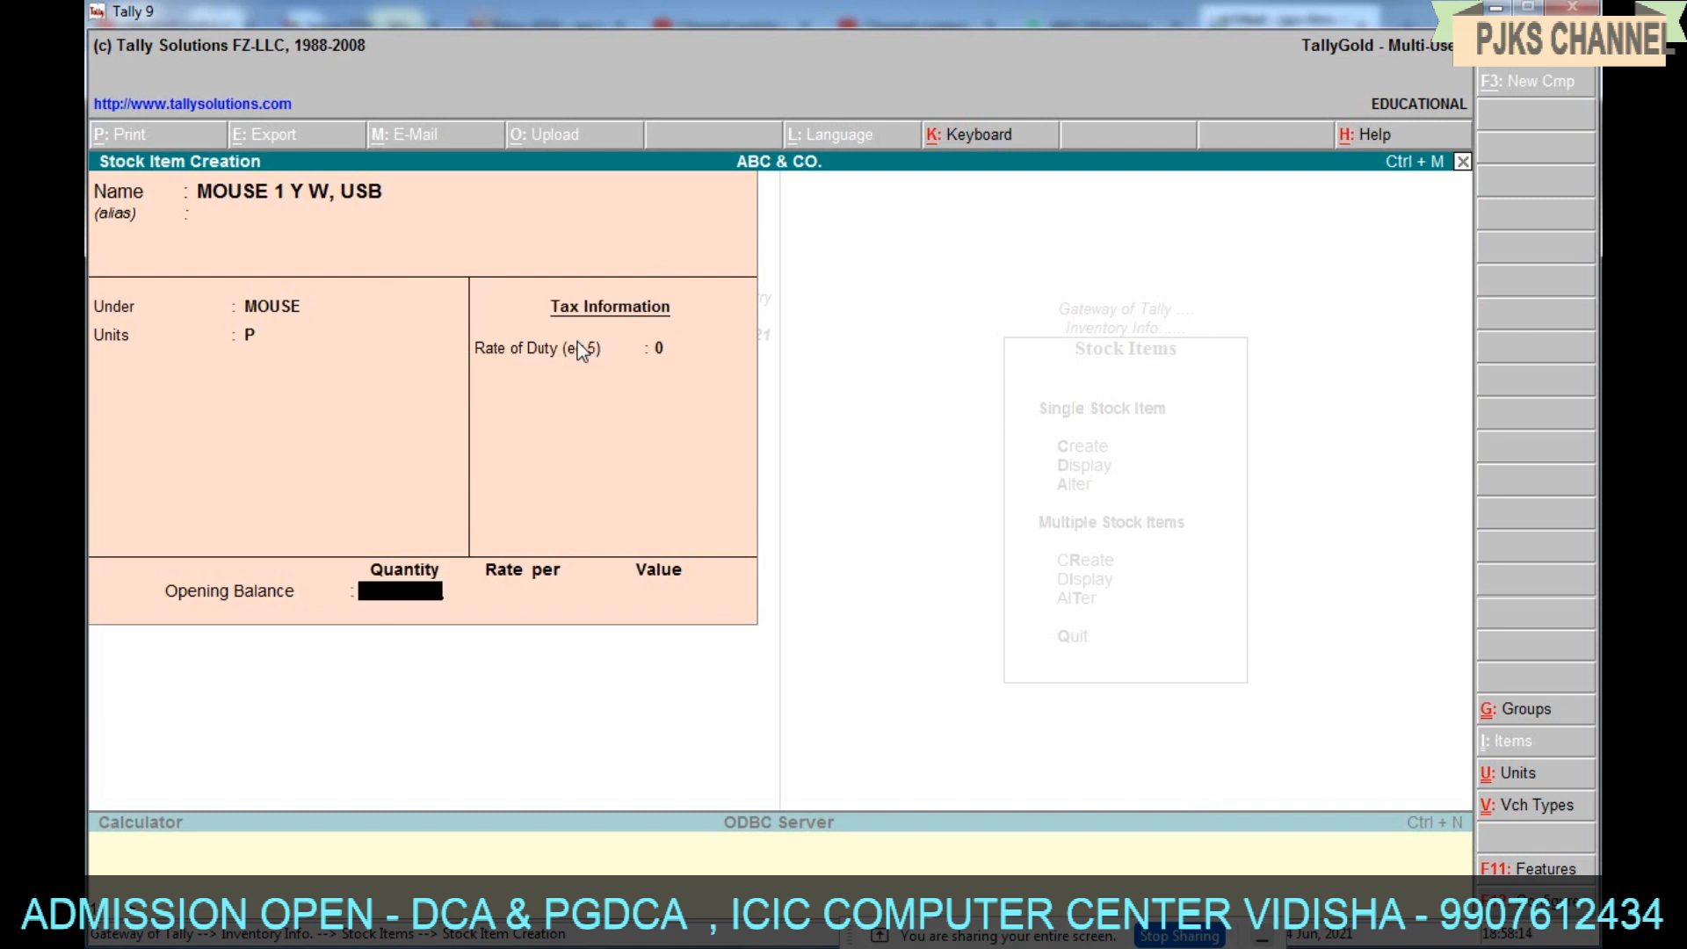
# Set the mouse item's opening balance to quantity 20 at a rate of 125 per P and save the item.
pyautogui.write('20')
pyautogui.press('Return')
pyautogui.write('15')
pyautogui.press('BackSpace')
pyautogui.press('BackSpace')
pyautogui.write('125')
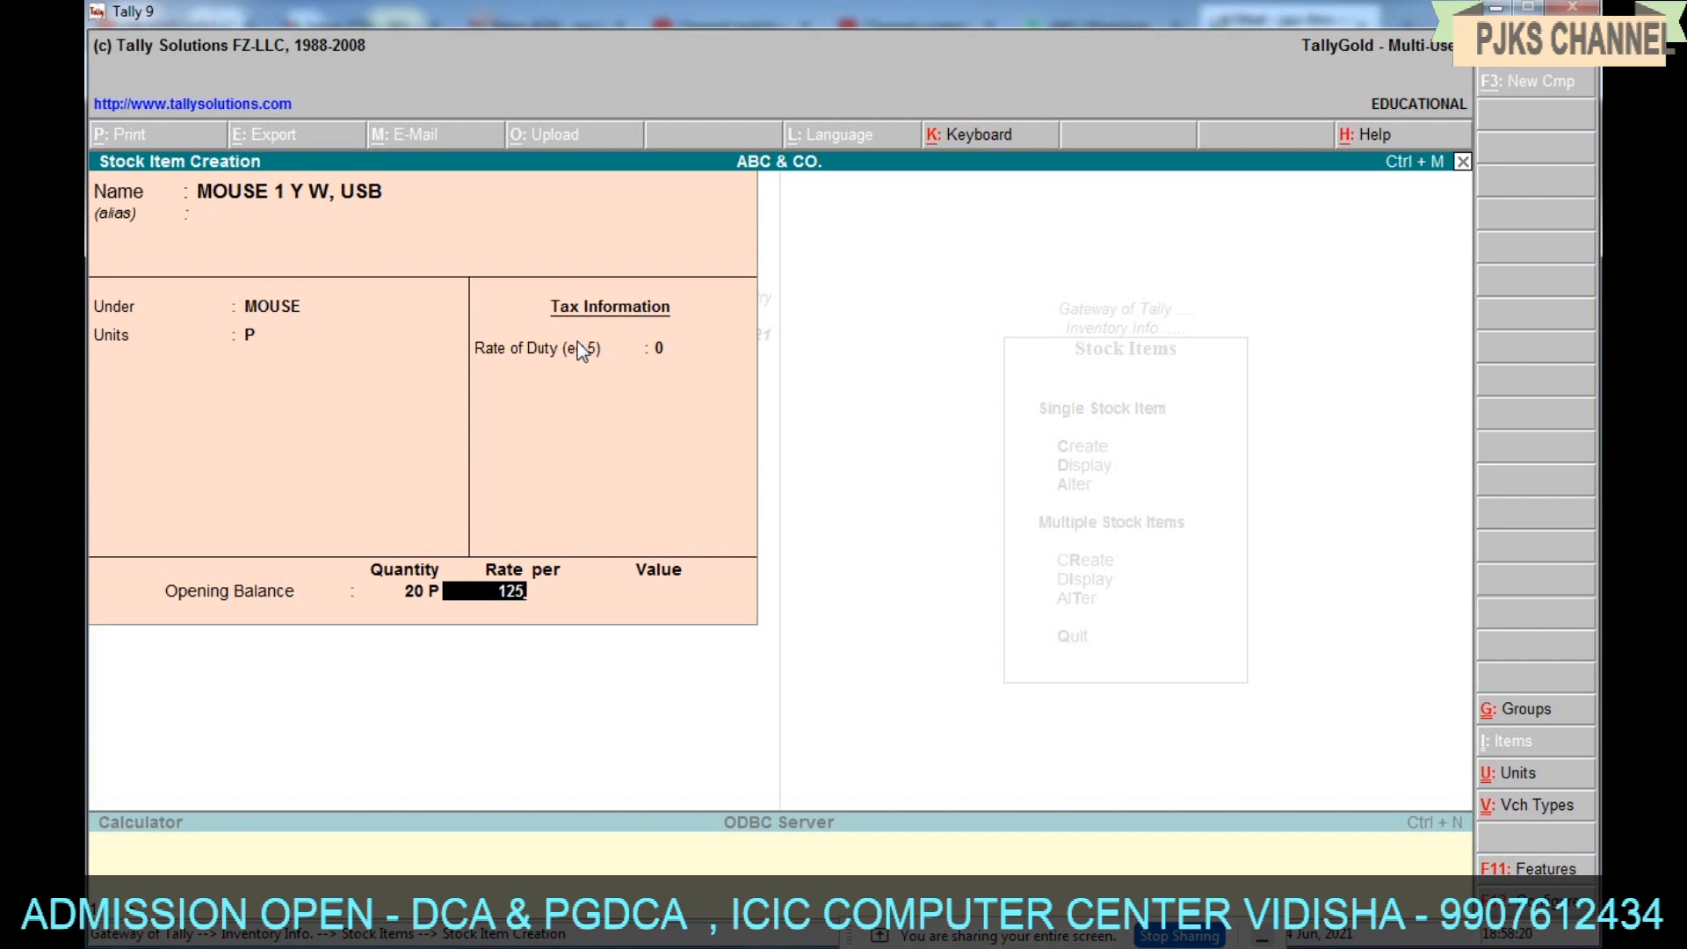
pyautogui.press('Return')
pyautogui.press('Return')
pyautogui.press('Return')
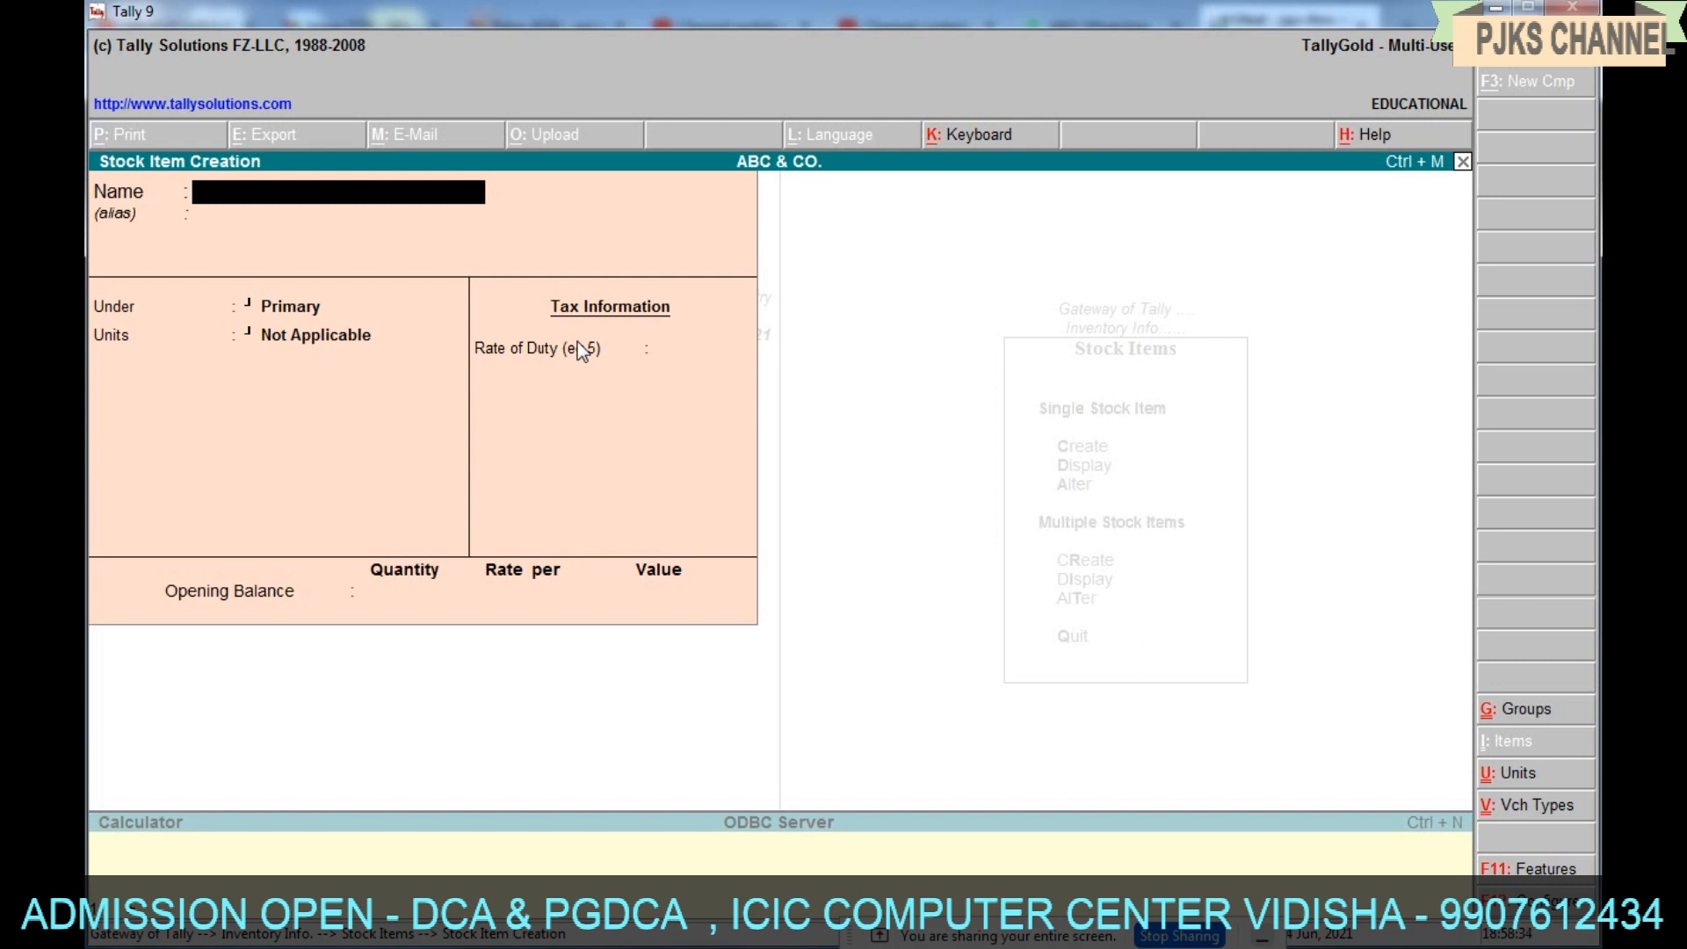
# Name the next stock item "LED 17" 1 Y W" and leave its alias blank.
pyautogui.write('LED 17" 1 Y W')
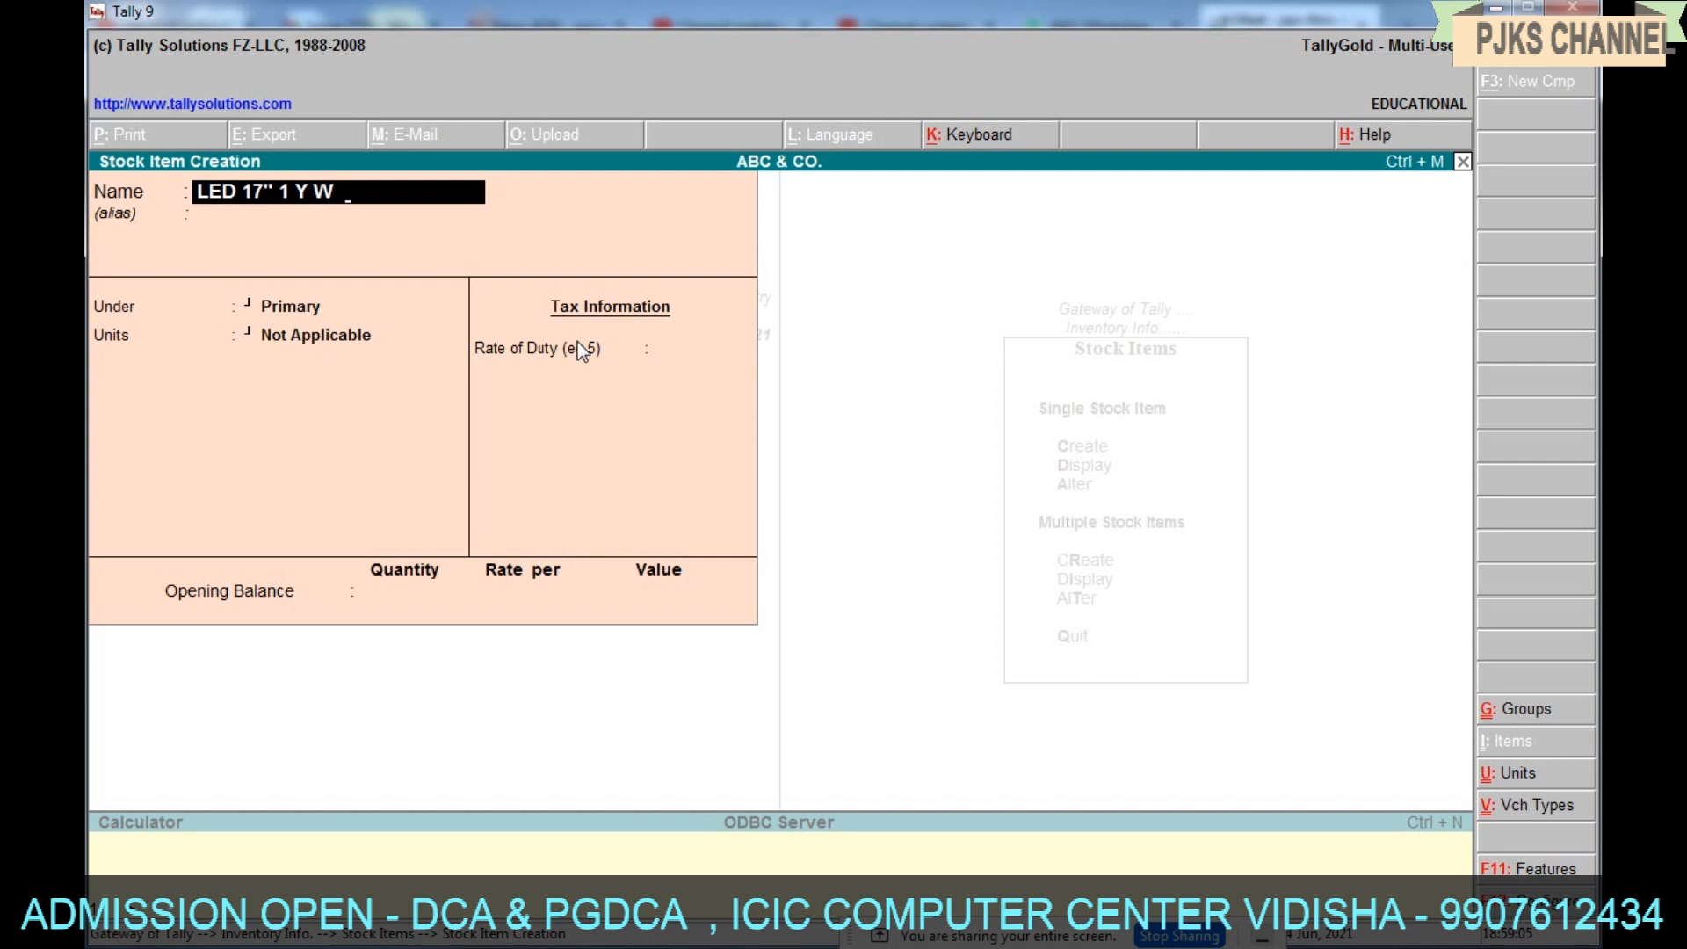
pyautogui.press('Return')
pyautogui.press('Return')
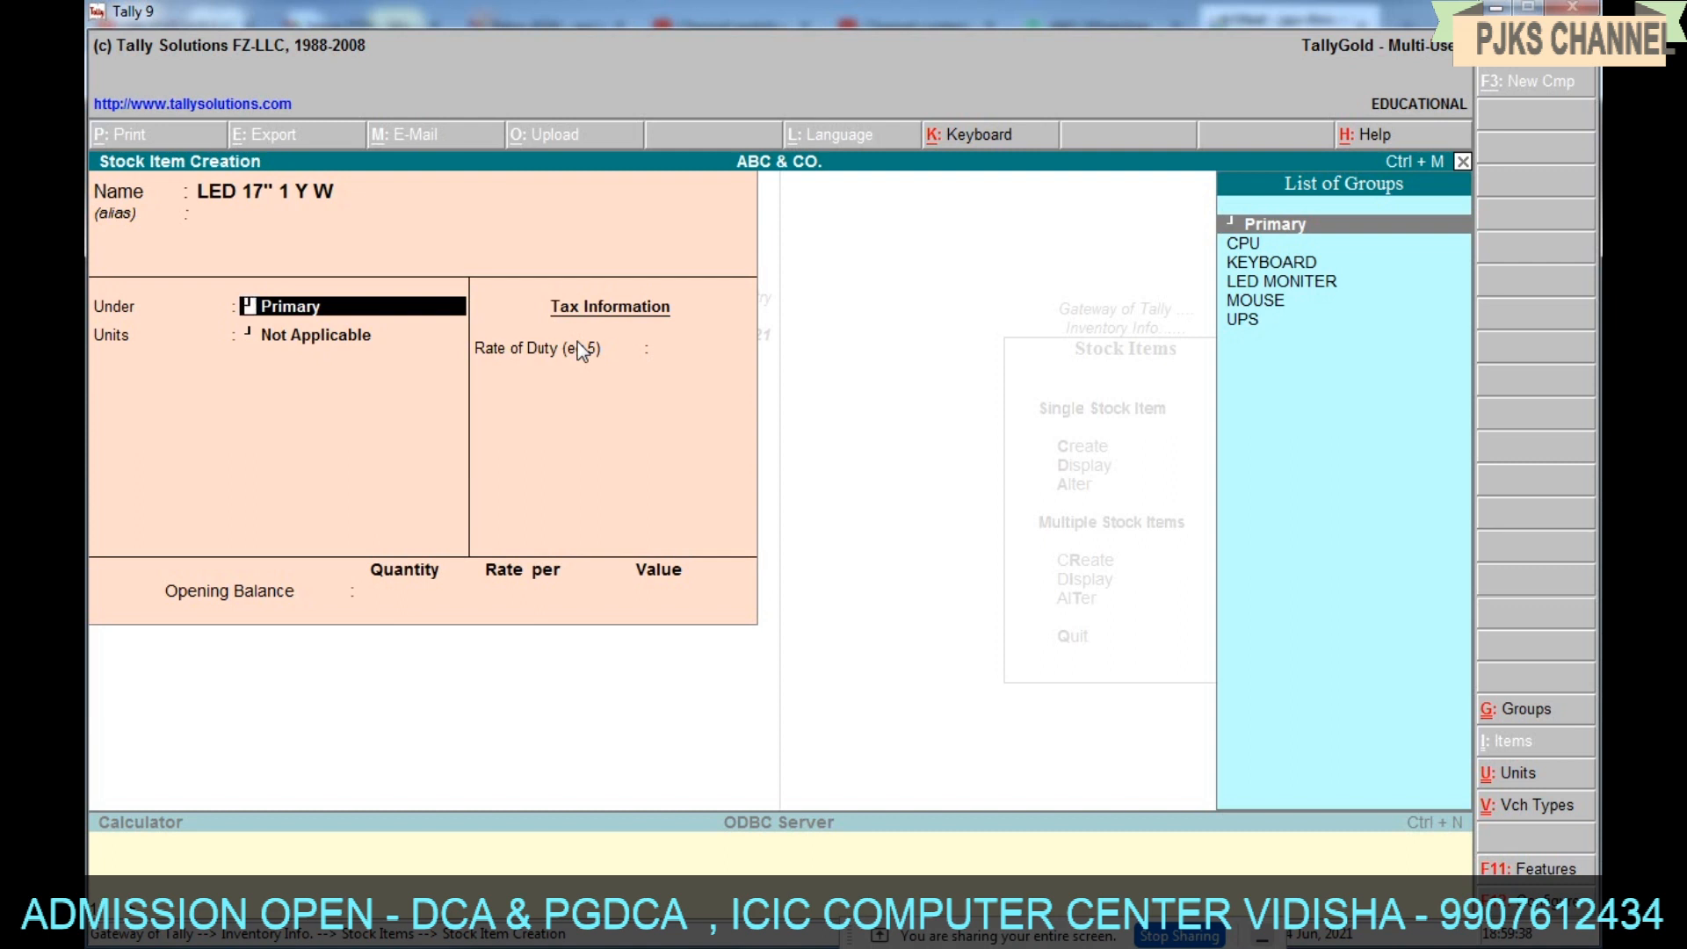
# Place the LED item under the LED MONITER group with unit P and save it without an opening balance.
pyautogui.press('Down')
pyautogui.press('Down')
pyautogui.press('Down')
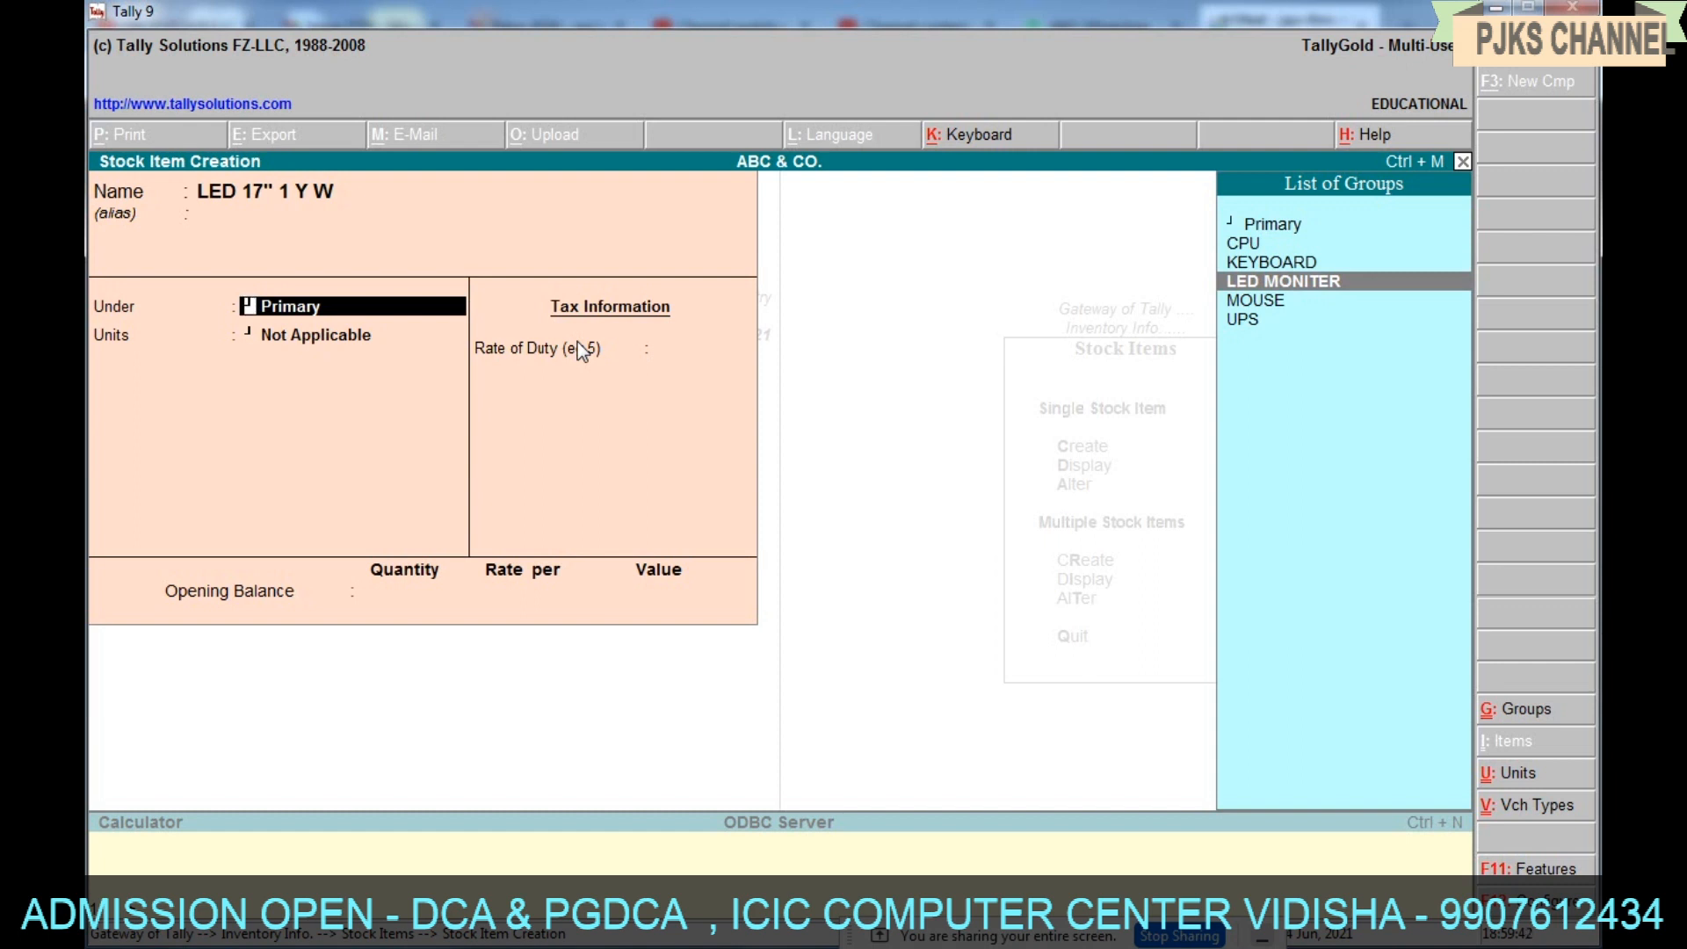
pyautogui.press('Return')
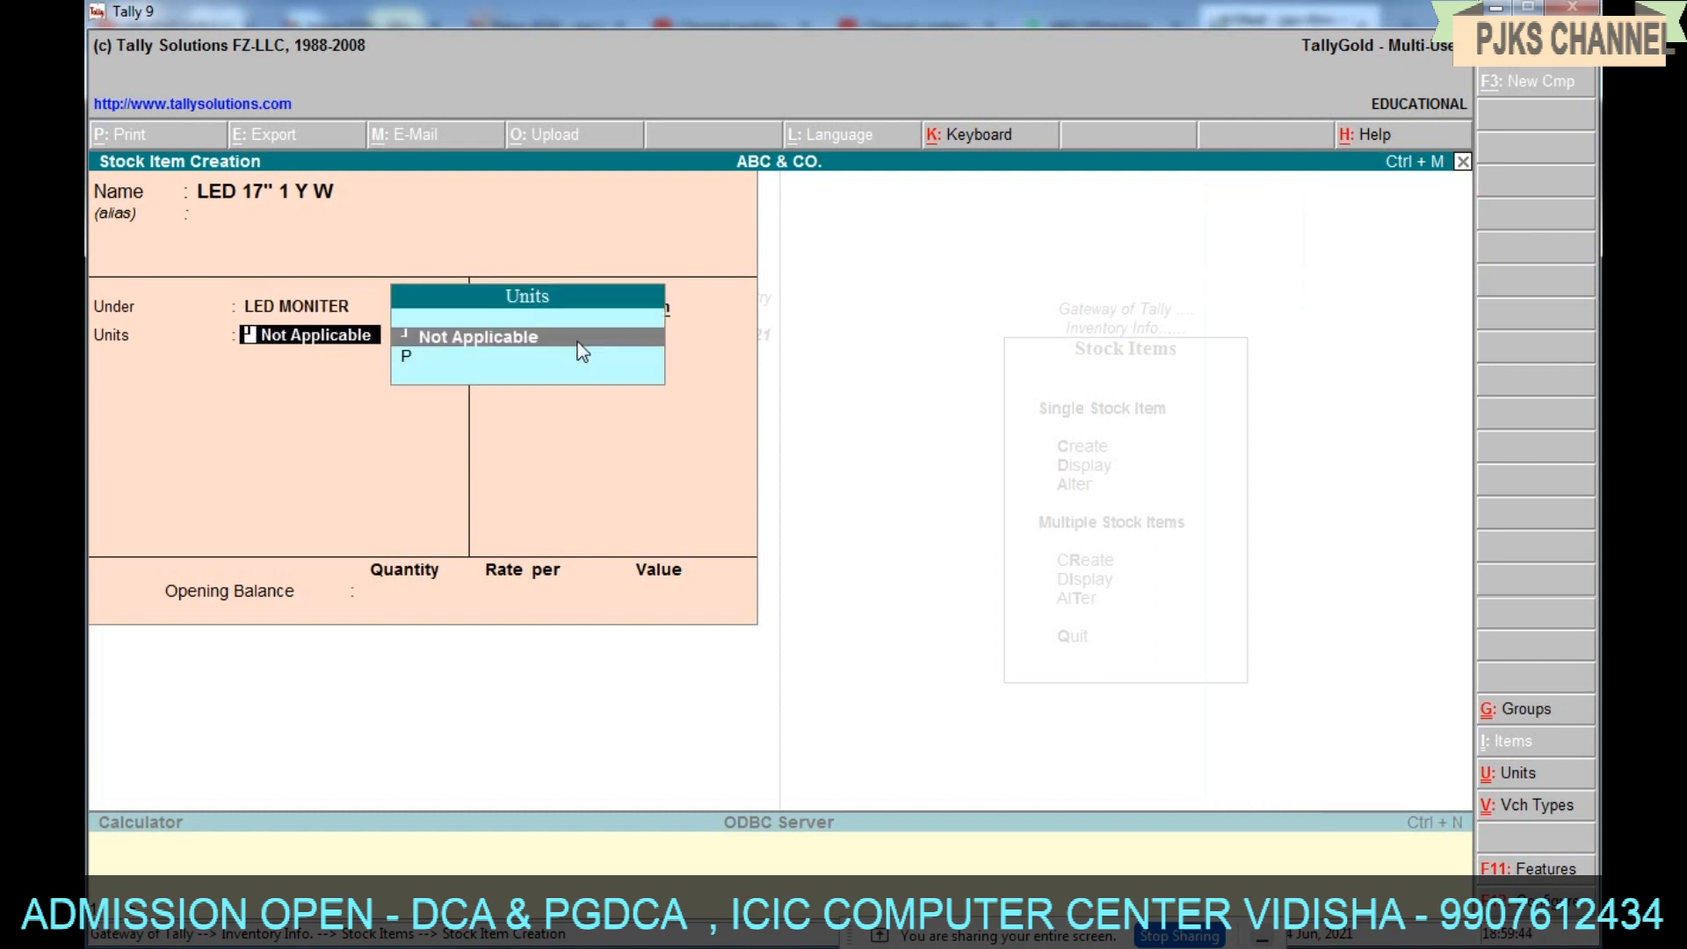
pyautogui.press('Down')
pyautogui.press('Return')
pyautogui.press('Return')
pyautogui.press('Return')
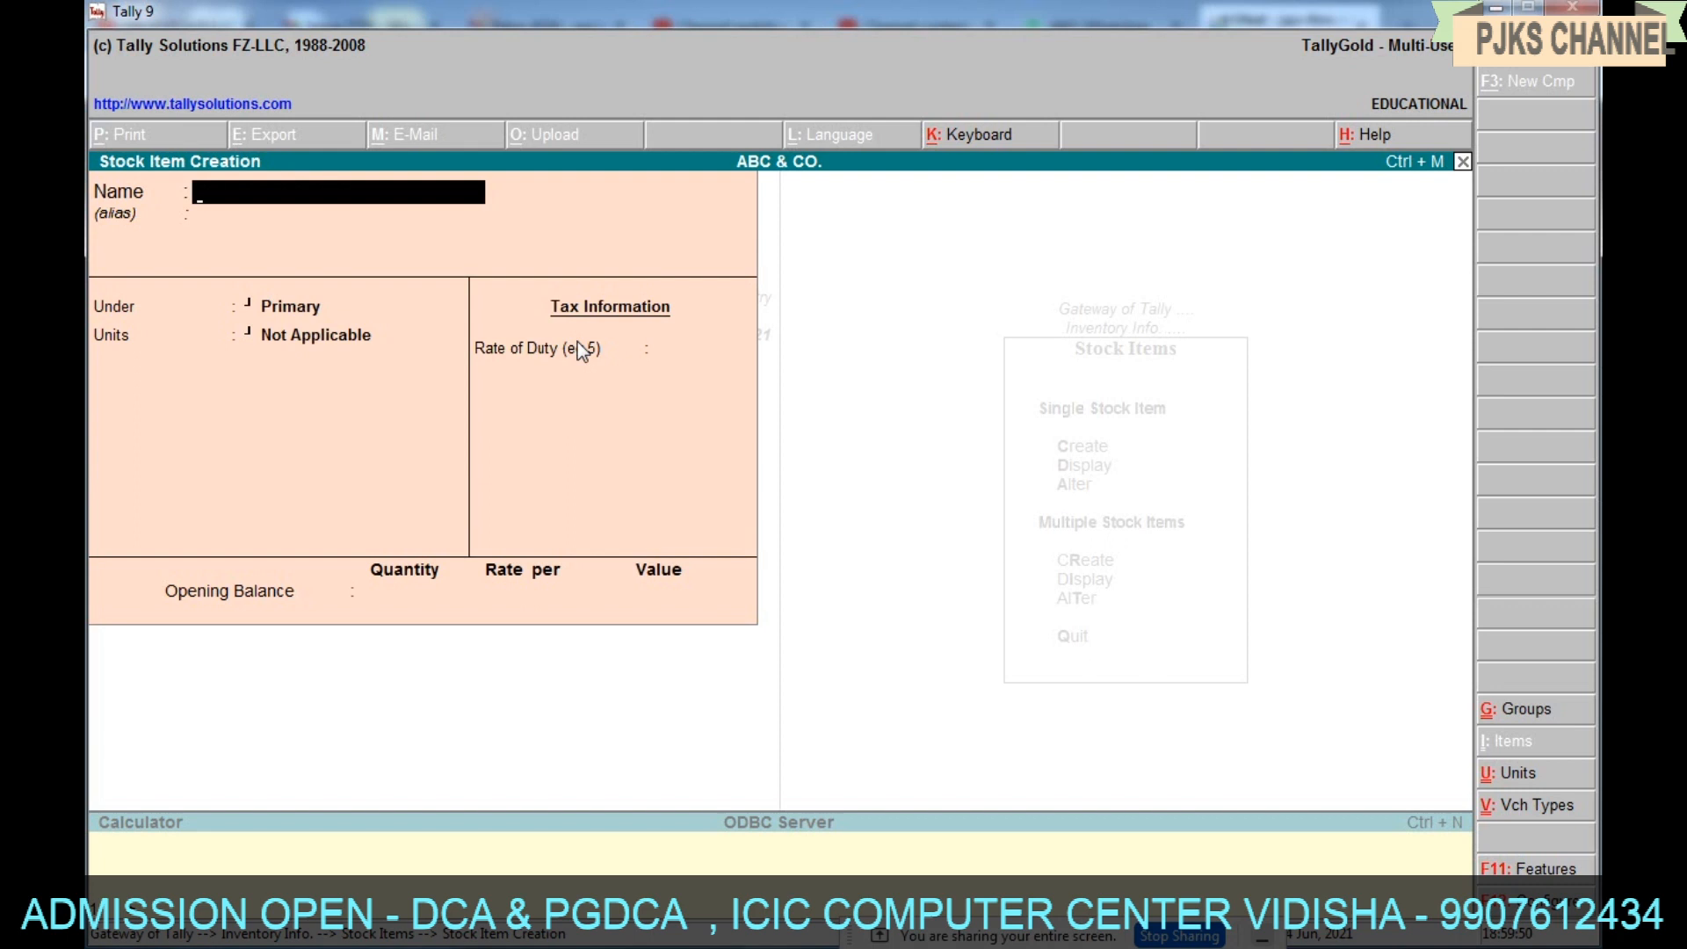
# Leave the inventory masters for the Gateway of Tally and open a new purchase voucher.
pyautogui.press('Escape')
pyautogui.press('Return')
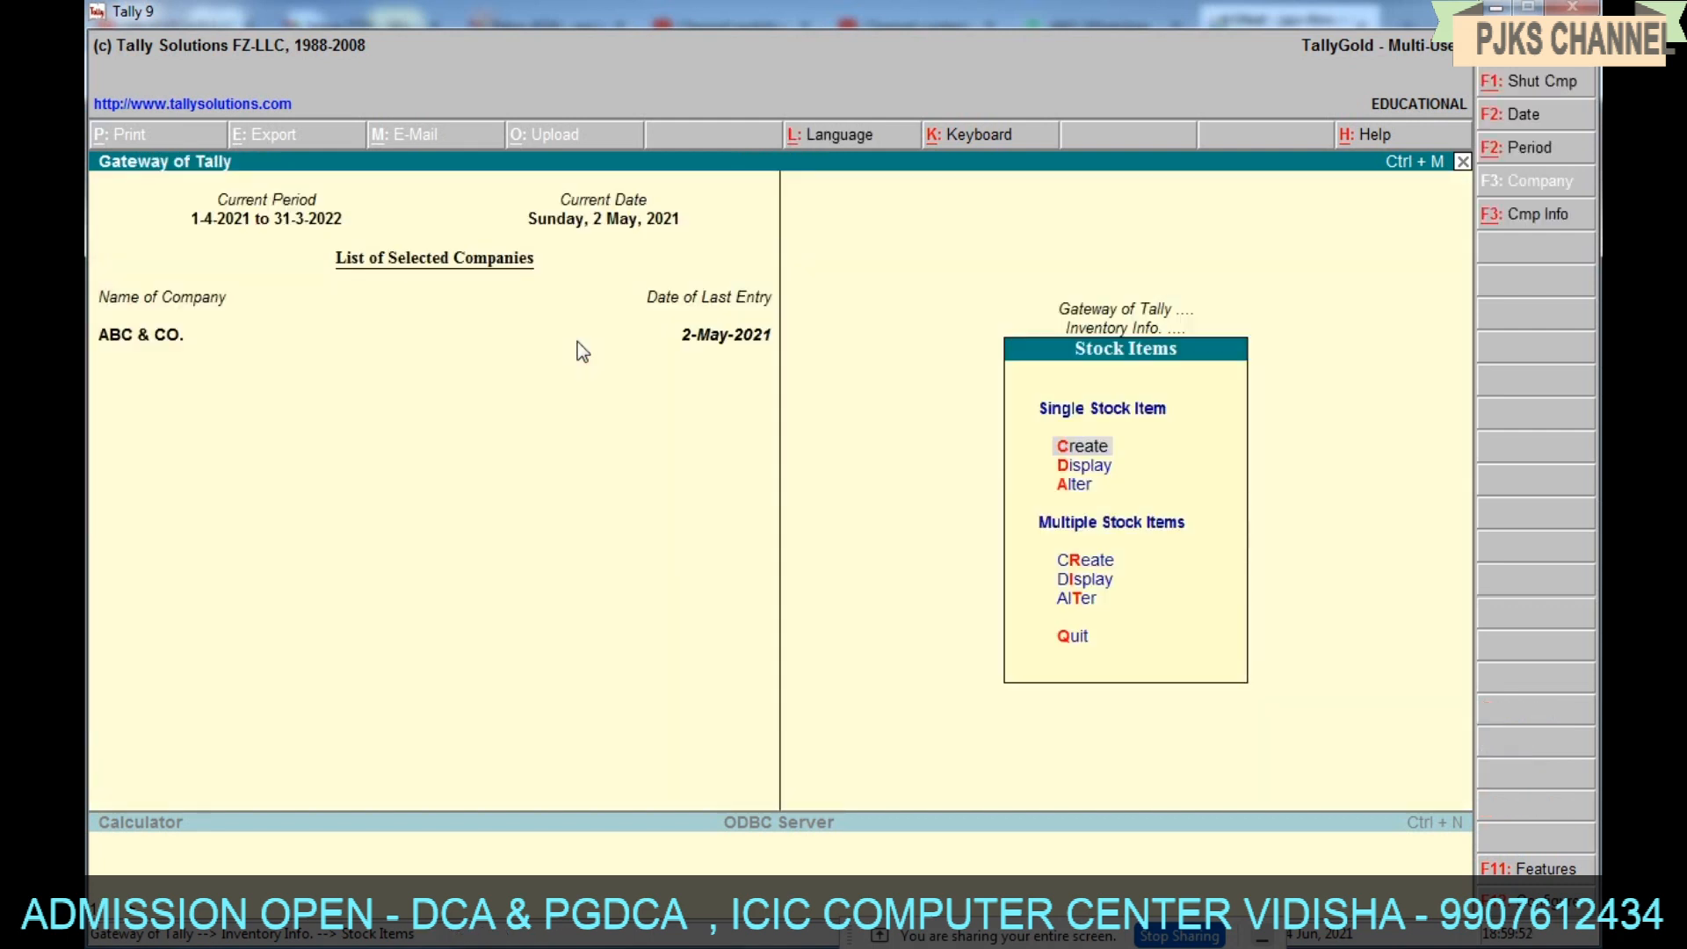
pyautogui.press('Escape')
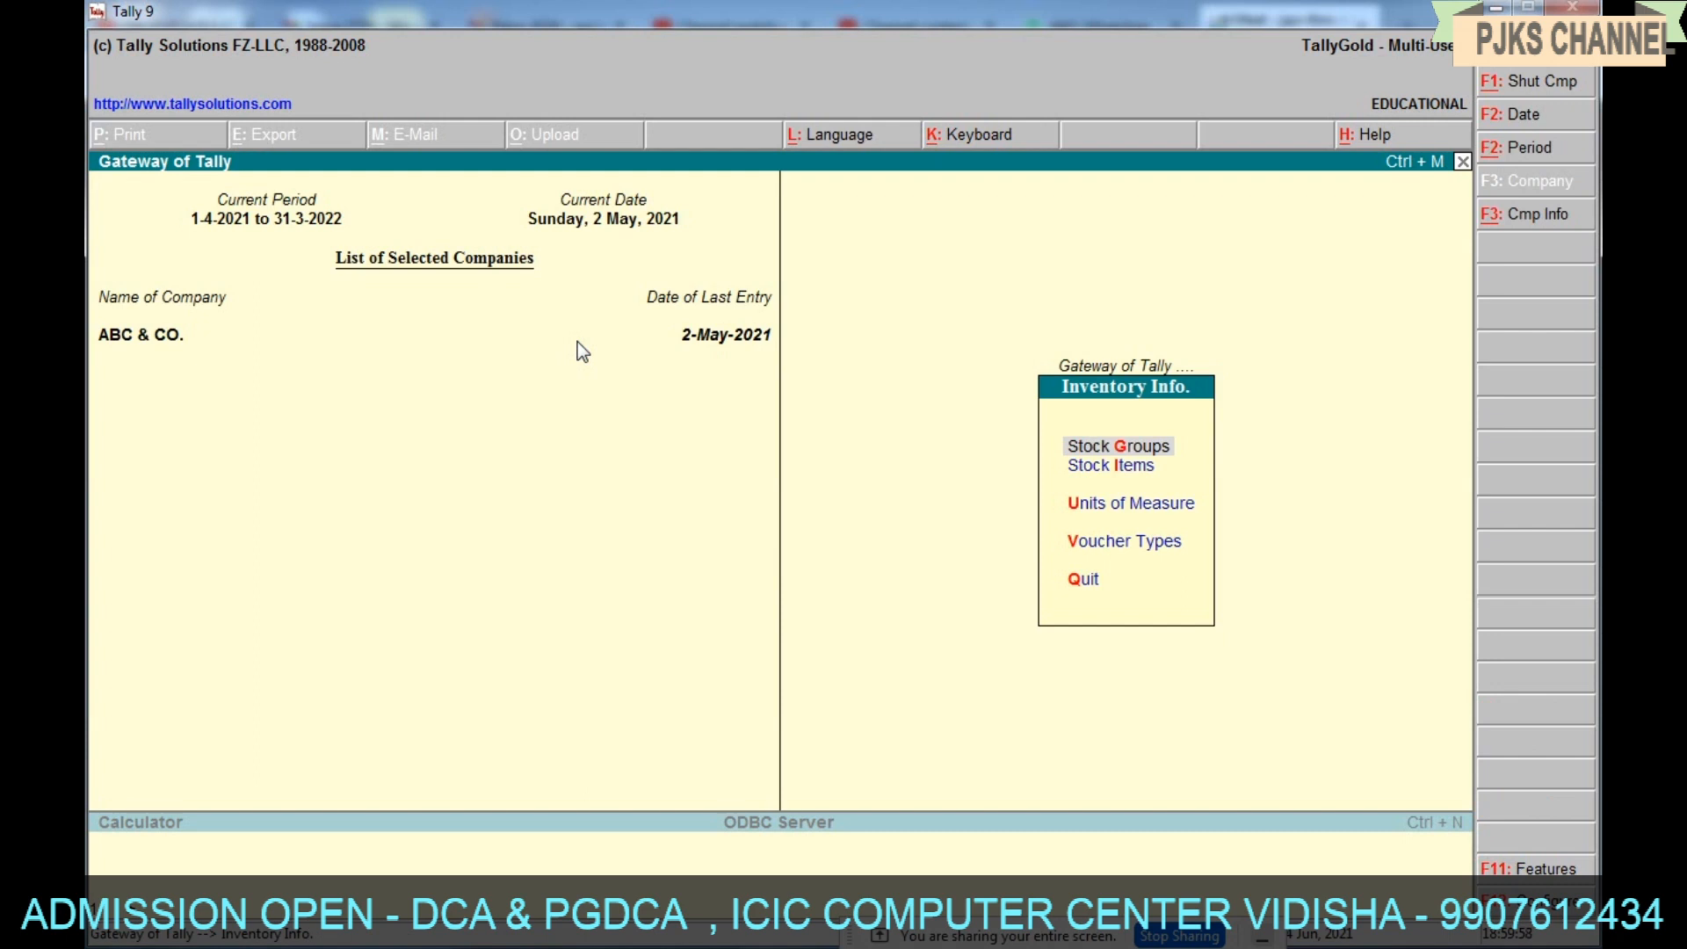
pyautogui.press('Escape')
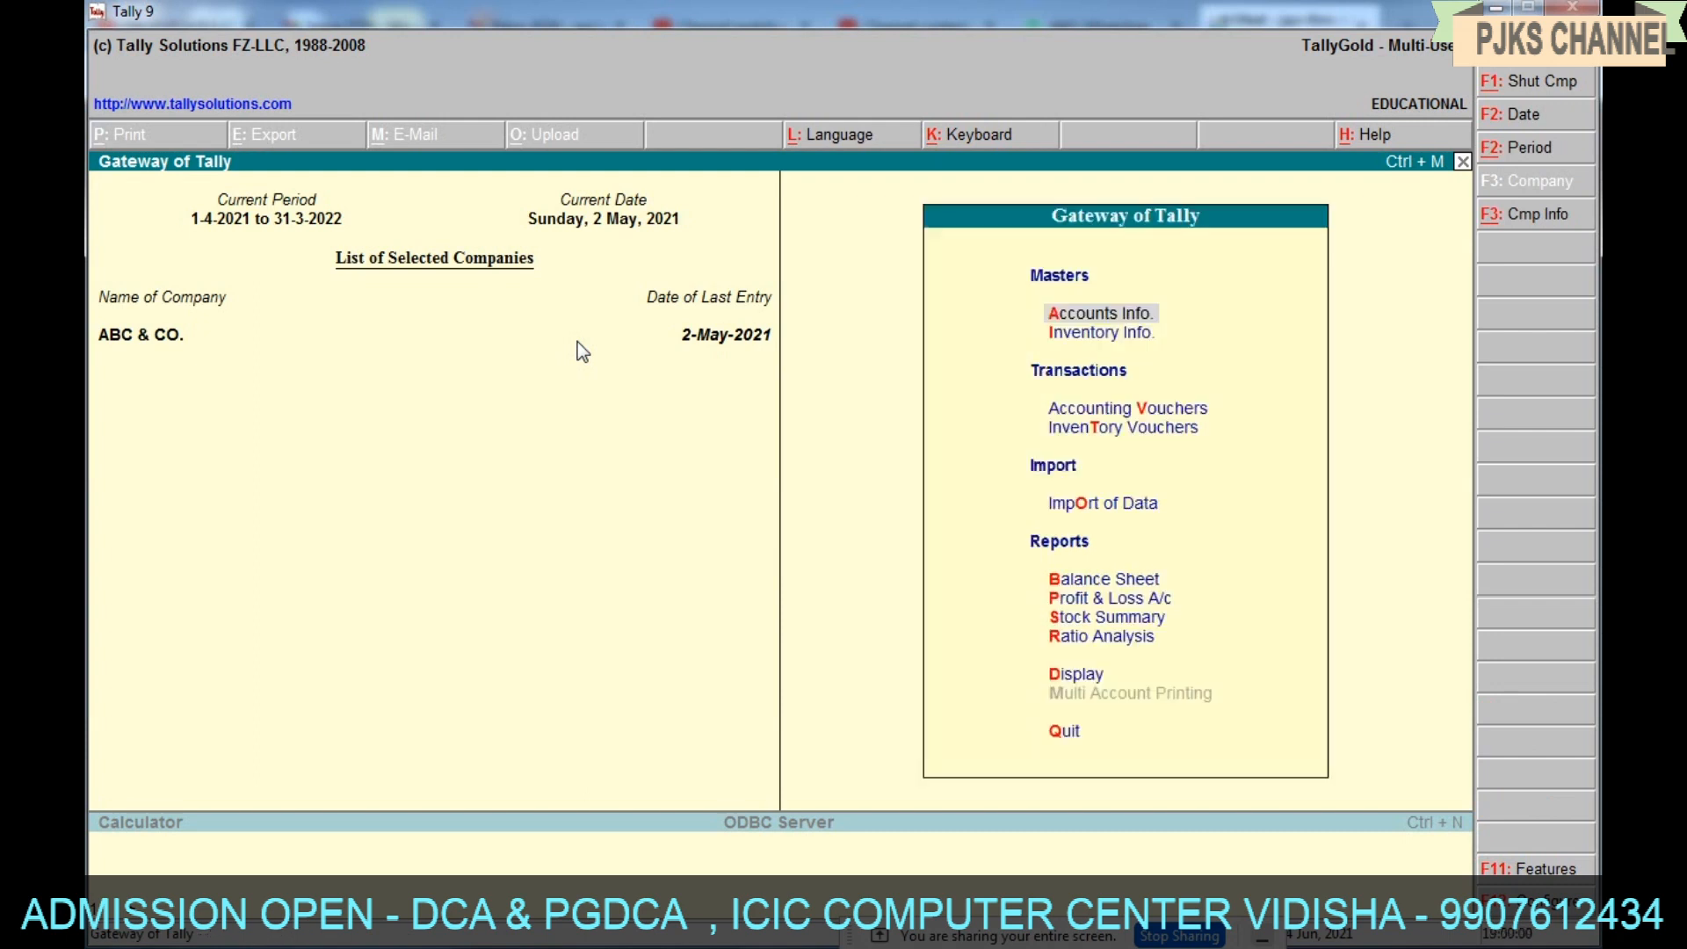
pyautogui.press('v')
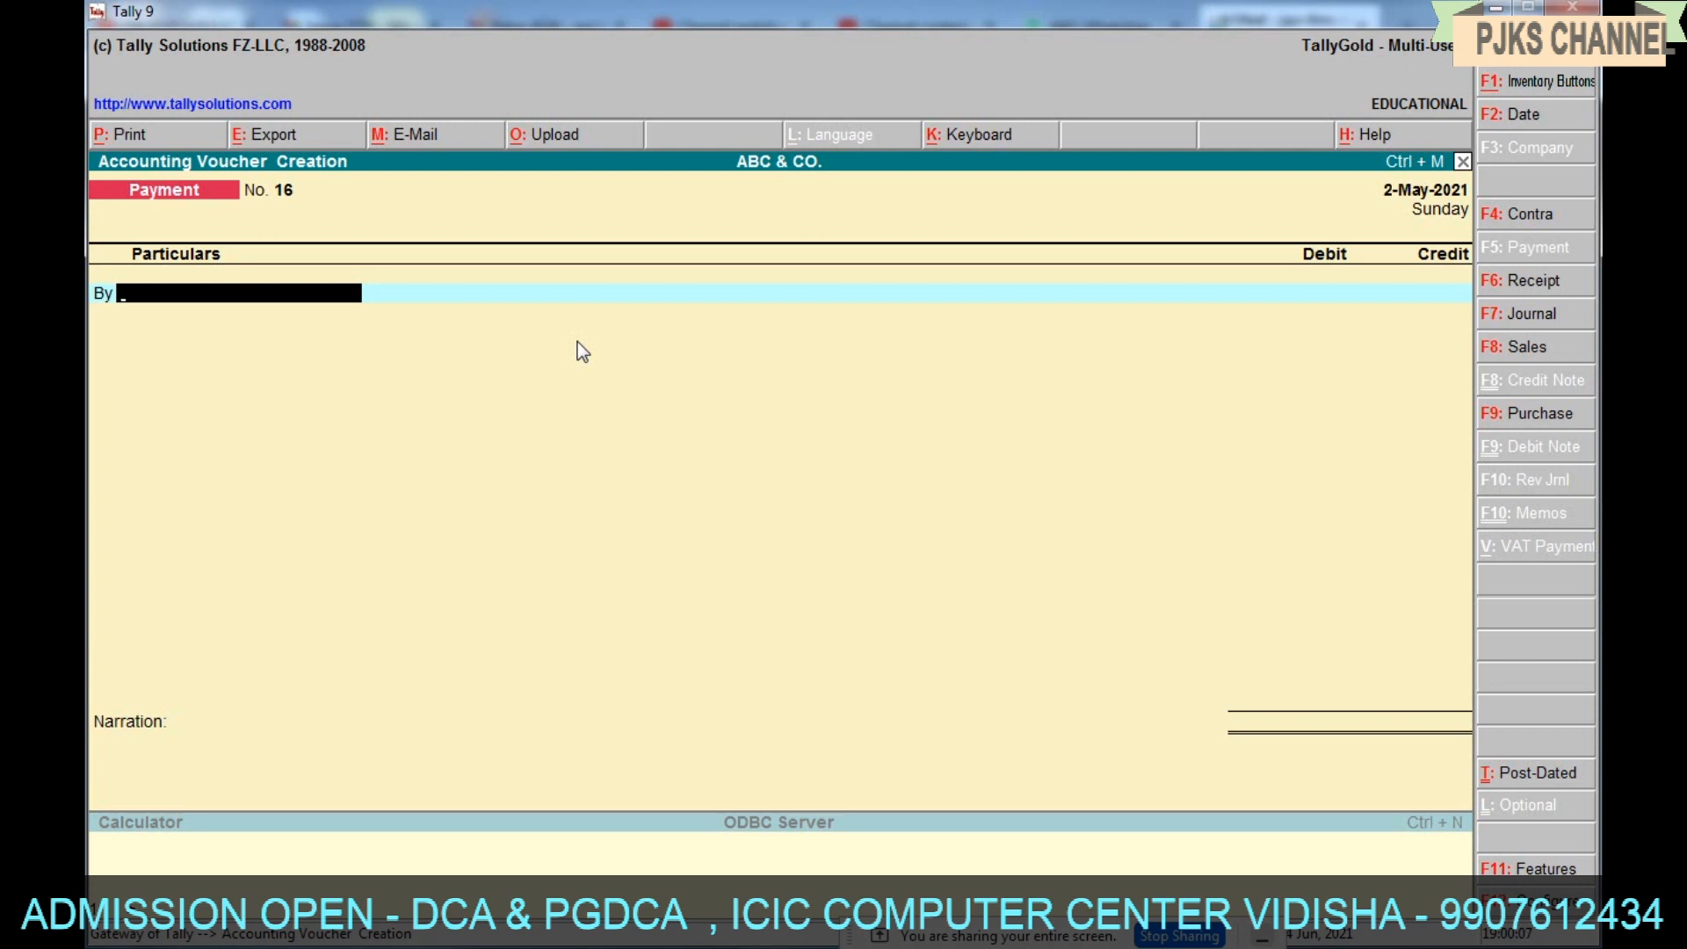
pyautogui.press('F9')
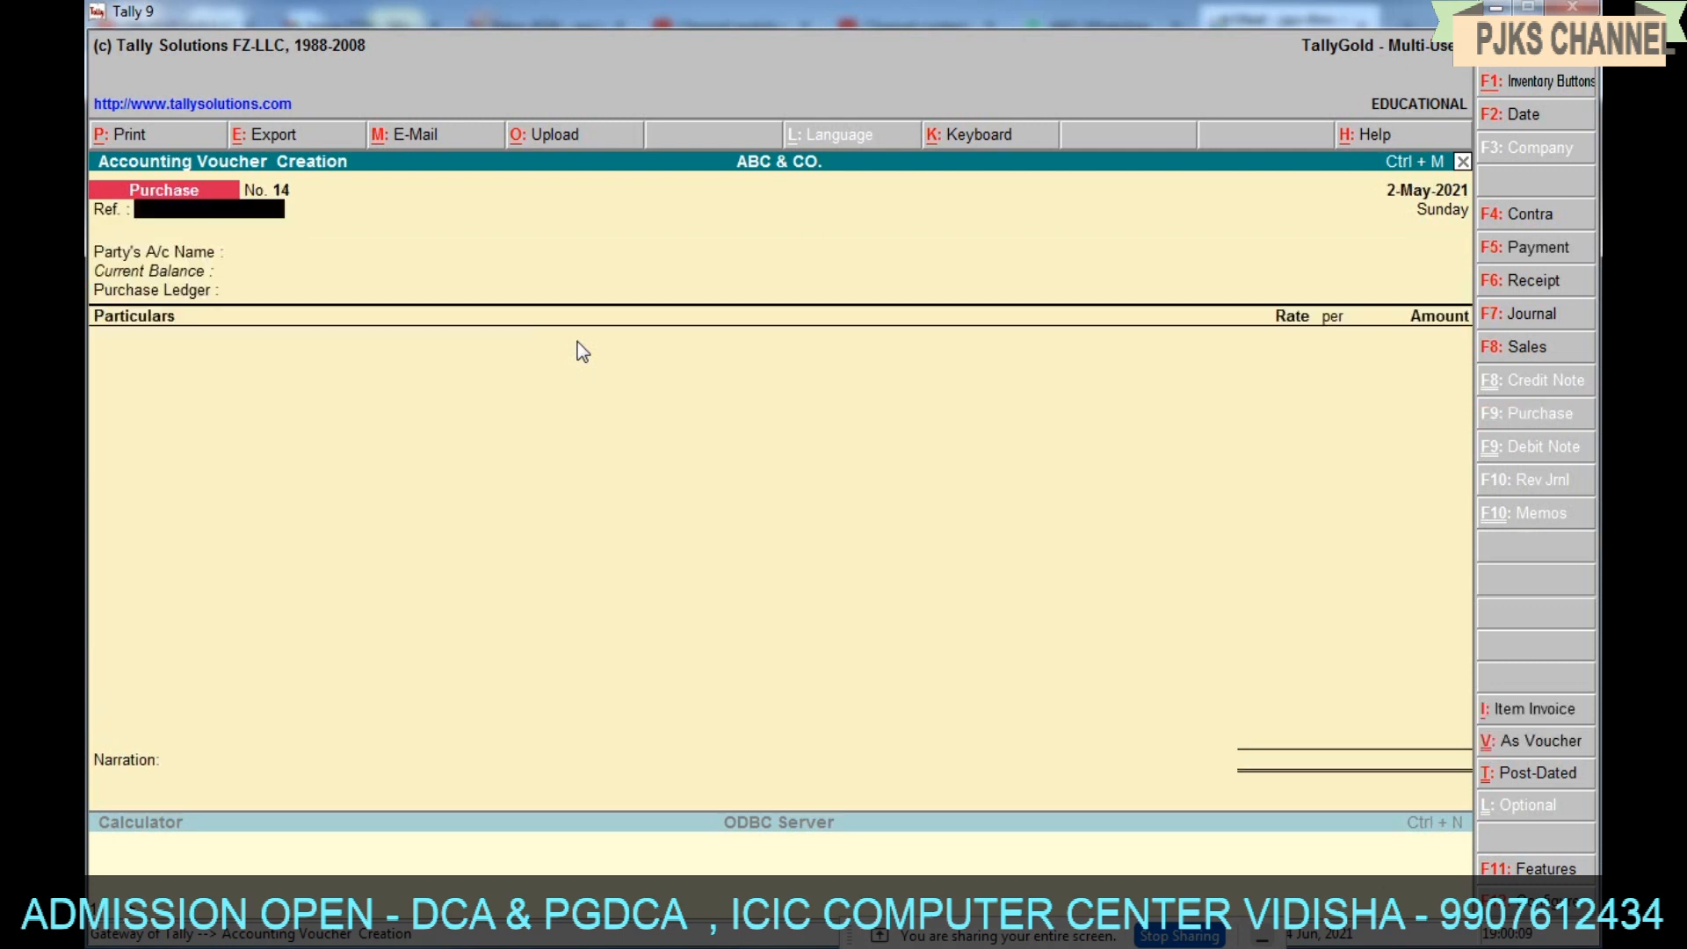
# Leave the purchase reference blank, choose Cash as the party account and PURCHASE A/C as the purchase ledger.
pyautogui.press('Return')
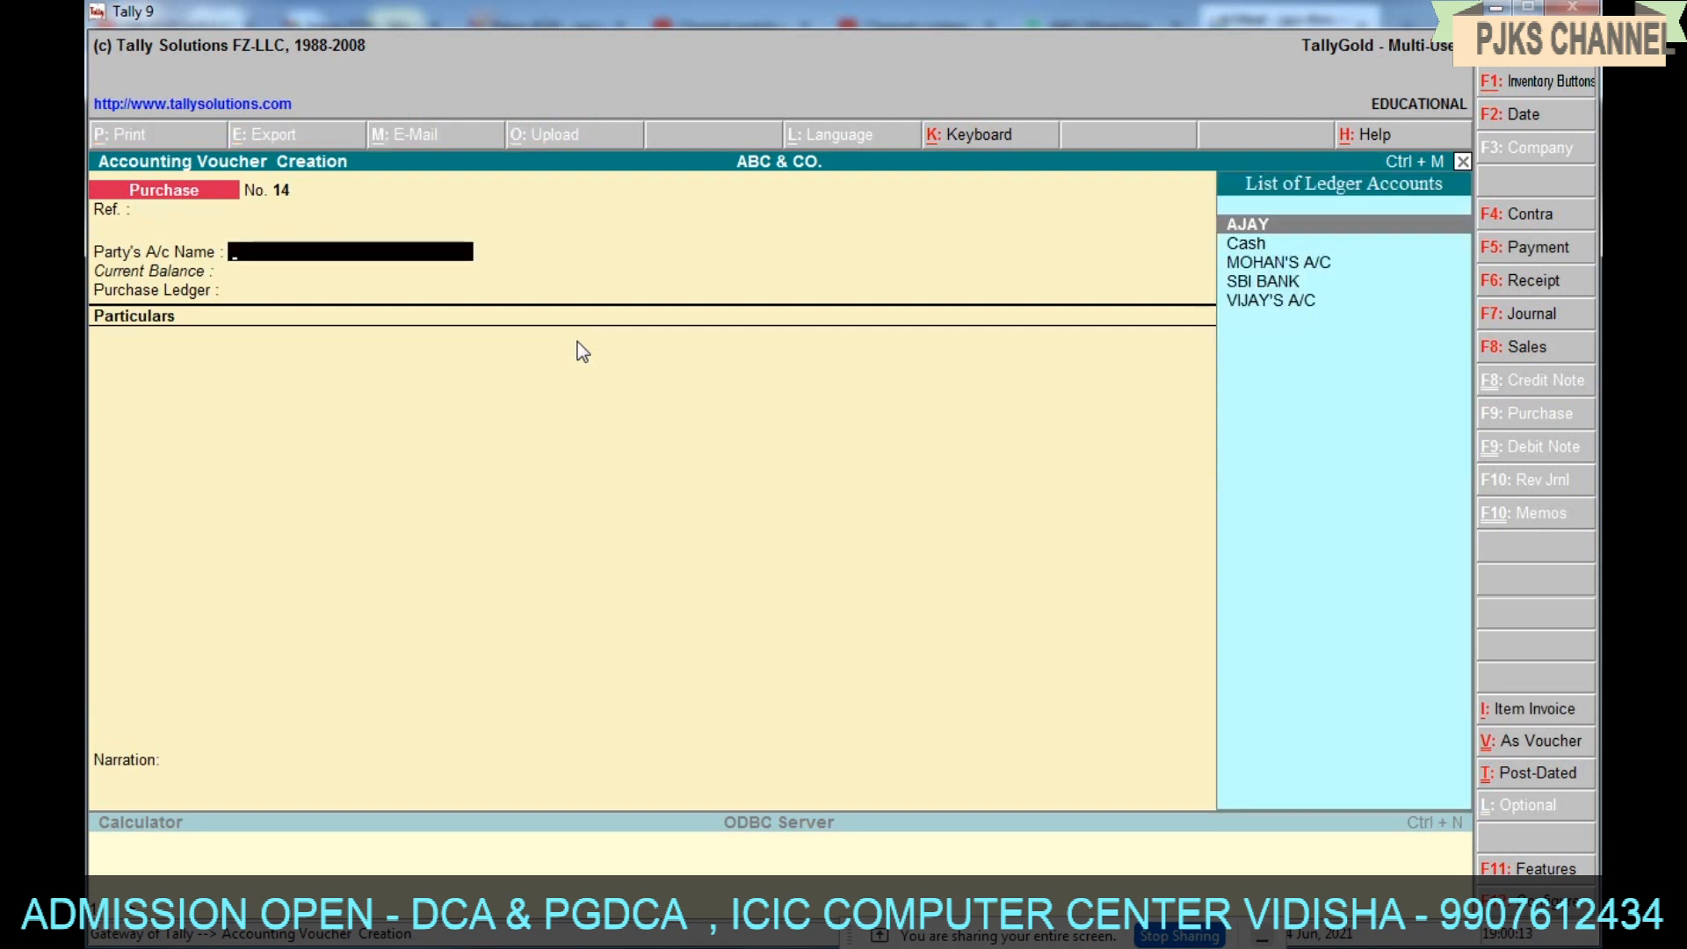
pyautogui.press('Down')
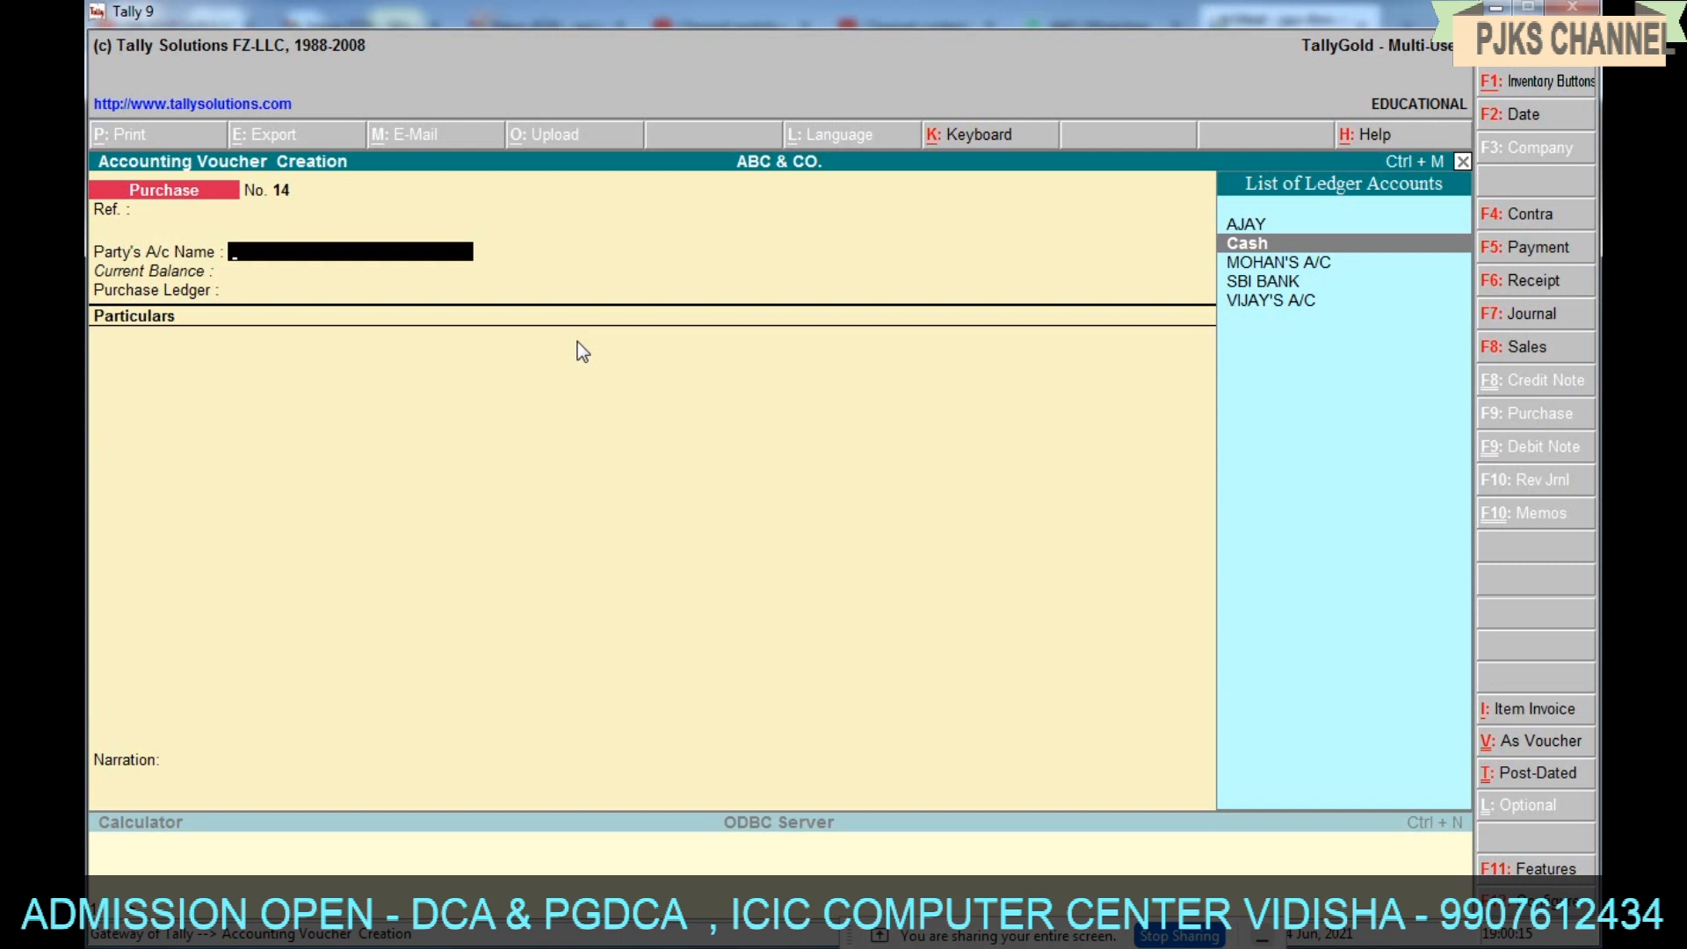
pyautogui.press('Return')
pyautogui.press('Return')
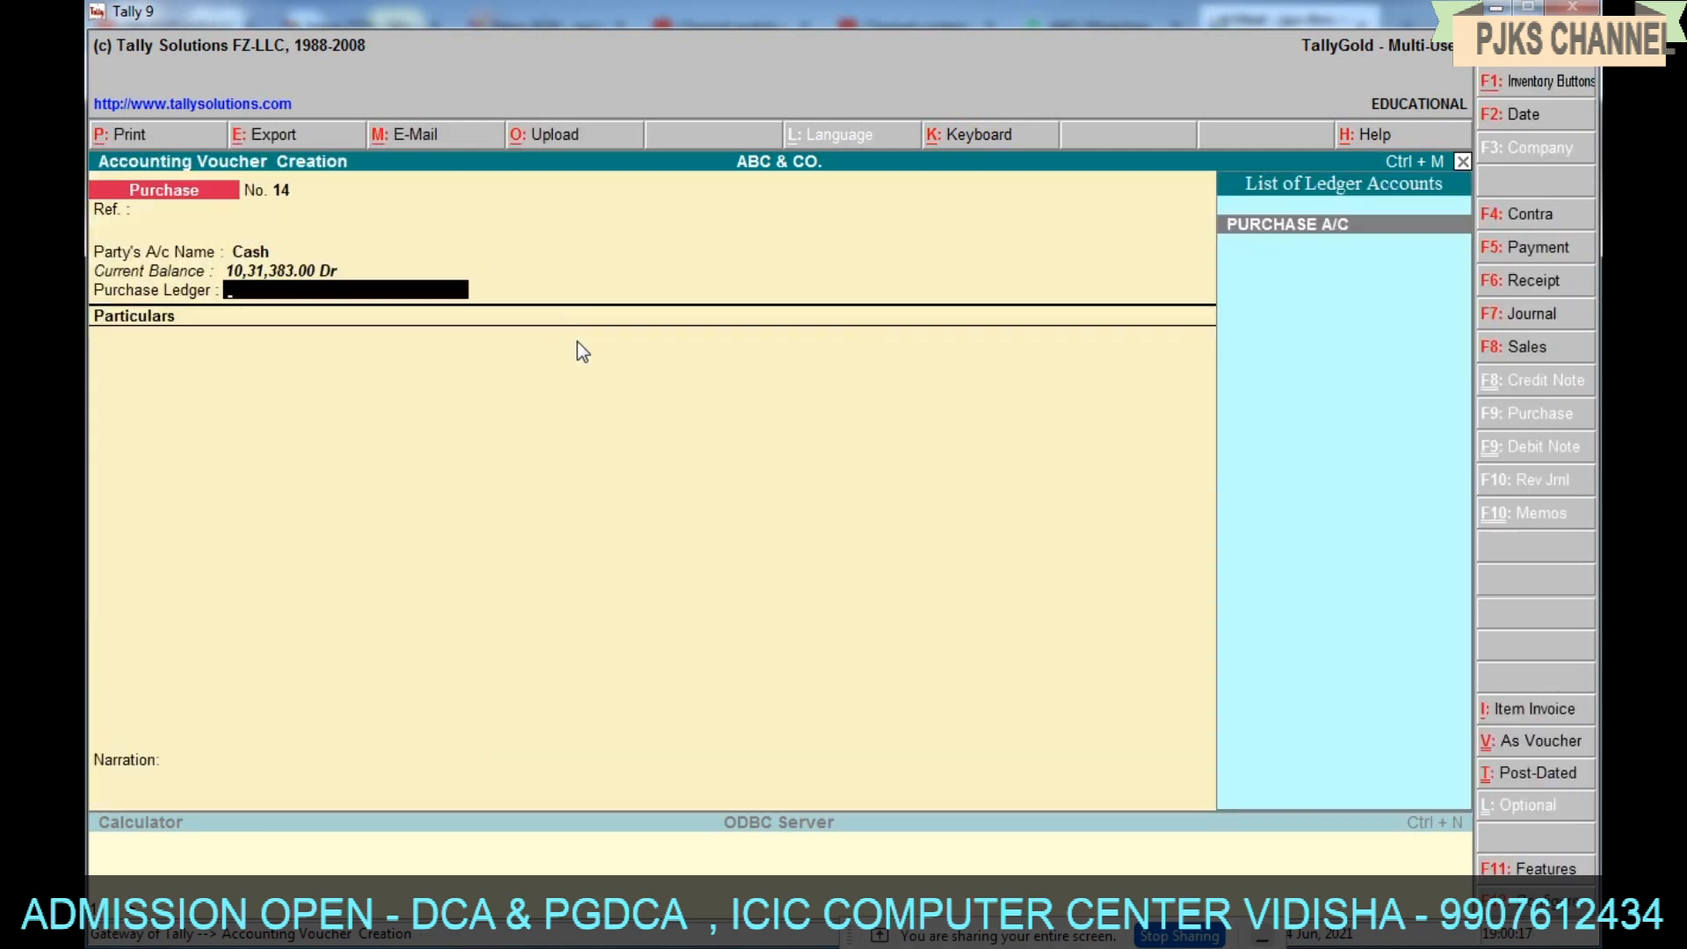
pyautogui.press('Return')
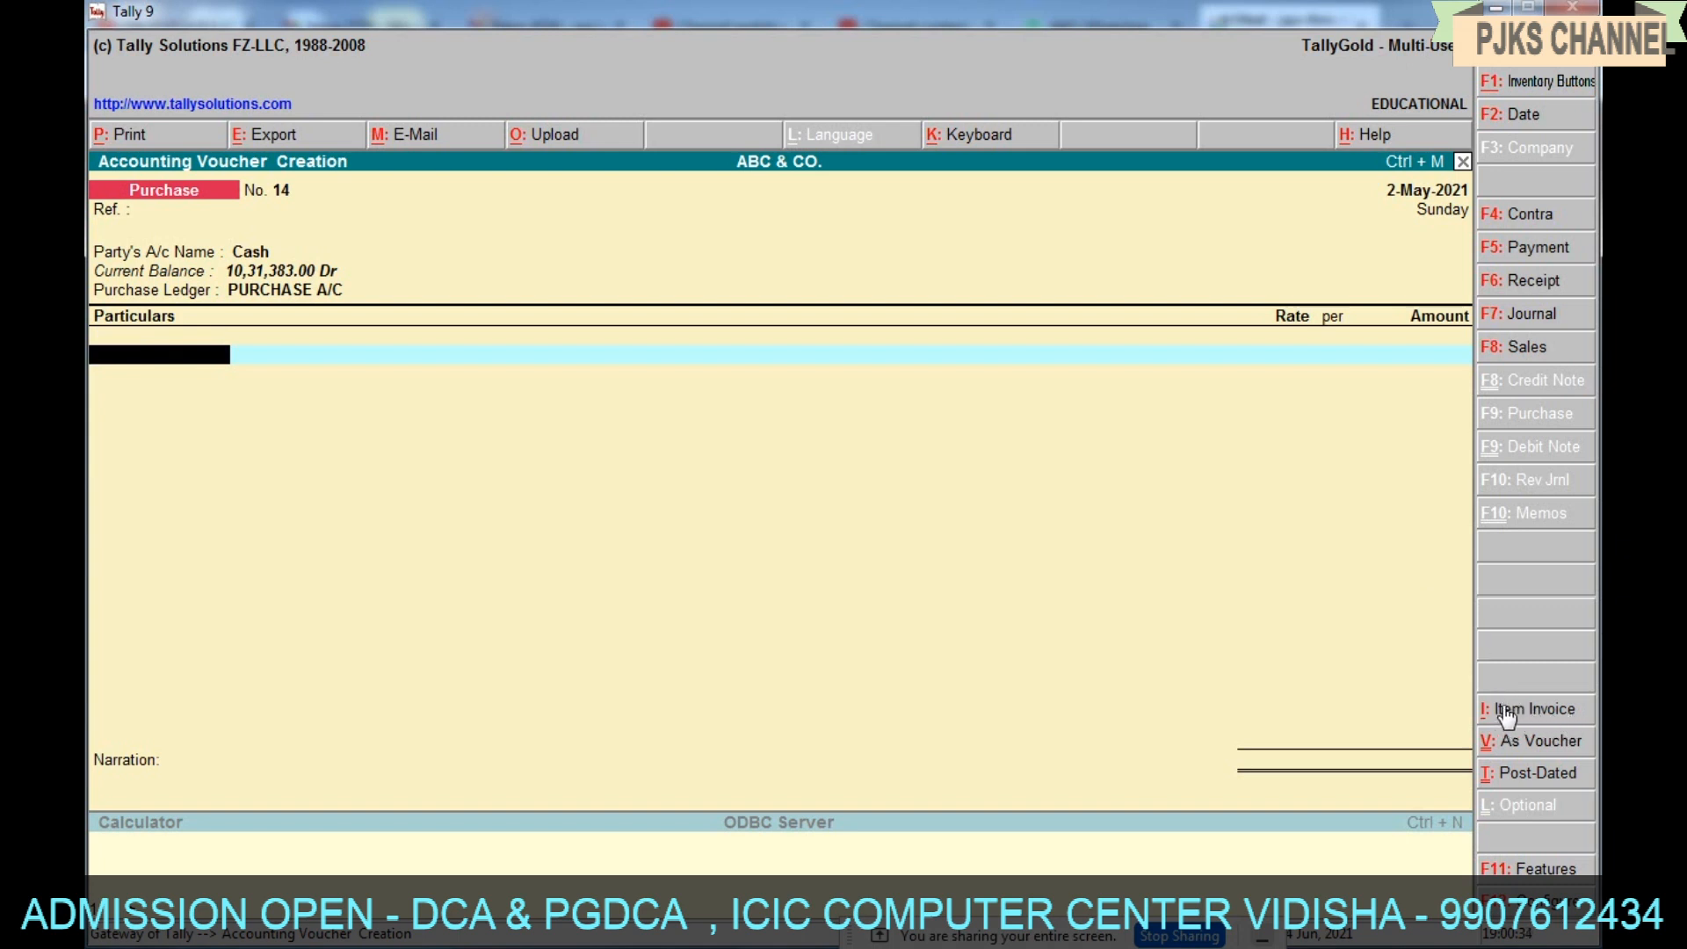
# Switch the purchase voucher to item invoice mode, accepting Cash as the party and selecting PURCHASE A/C as the ledger again.
pyautogui.click(1540, 711)
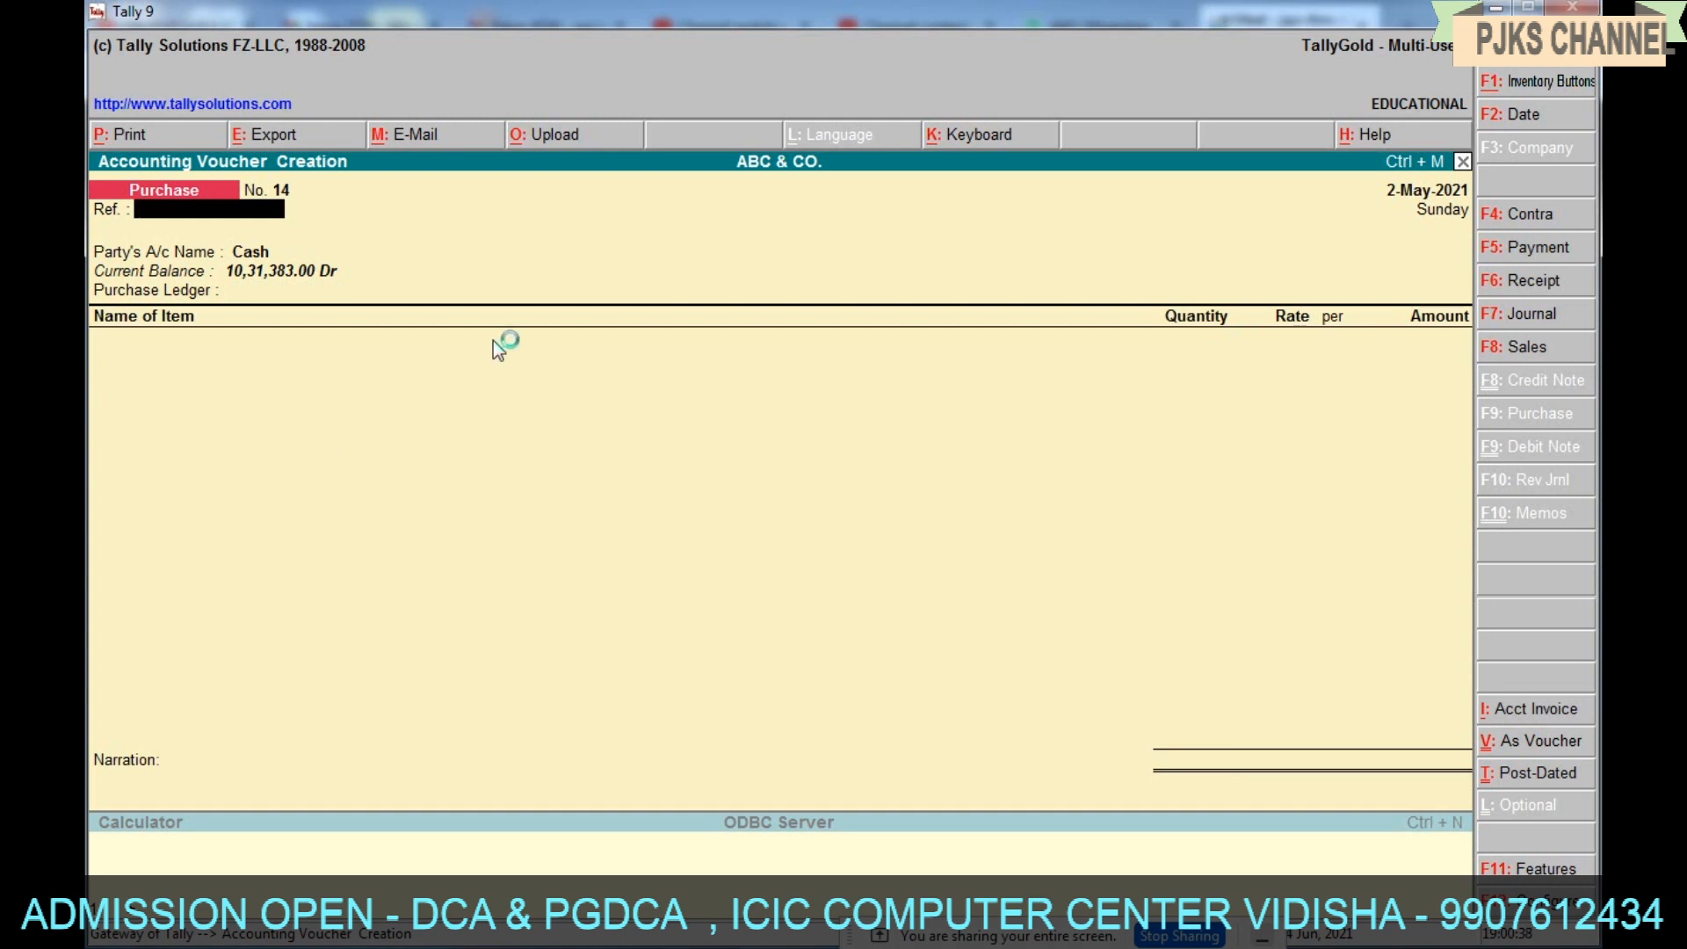
pyautogui.press('Return')
pyautogui.press('Return')
pyautogui.press('Return')
pyautogui.press('Return')
pyautogui.press('Return')
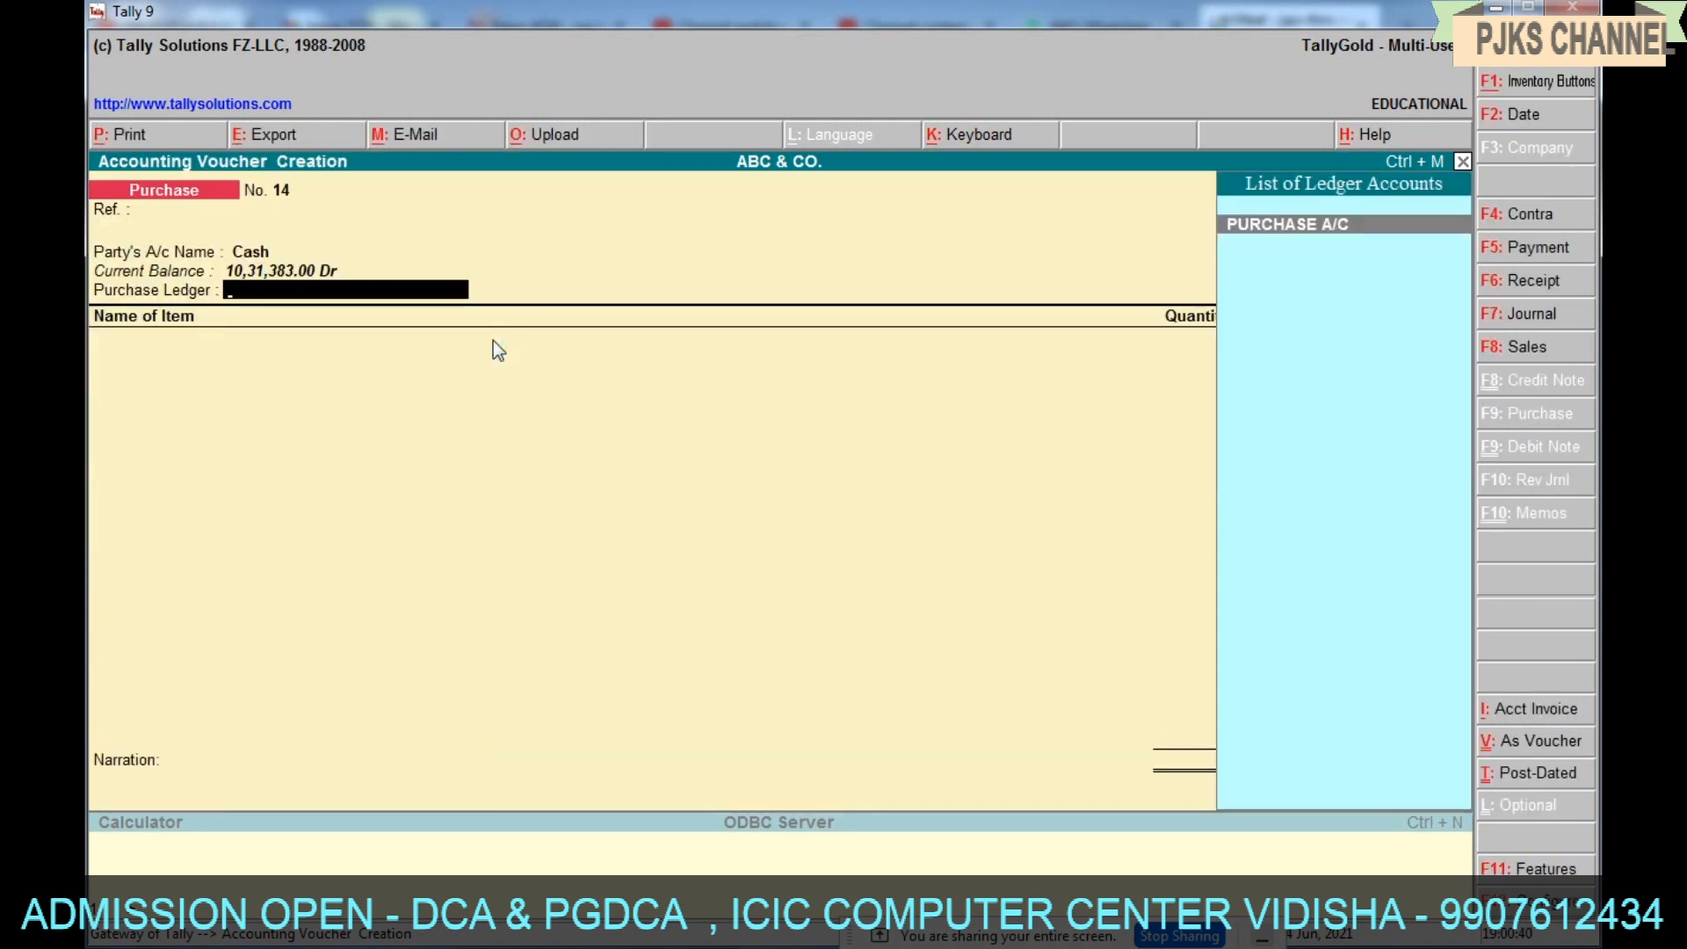
pyautogui.press('Return')
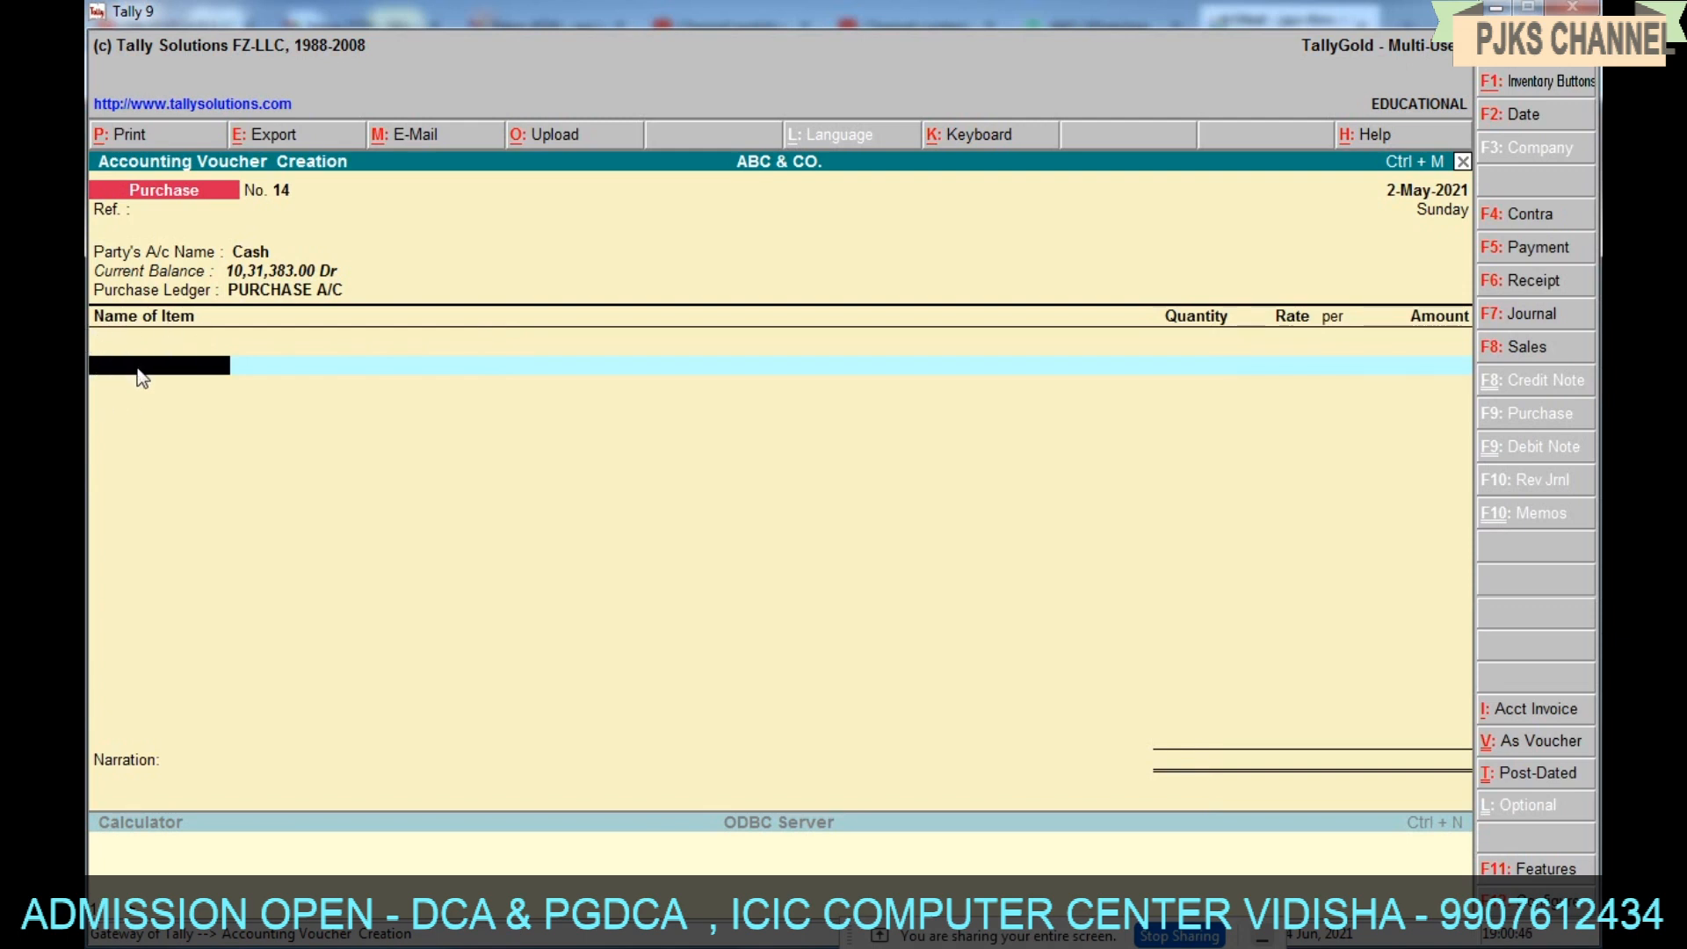
# Add KEYBOARD 1 Y W, USB to the purchase with quantity 20 at a rate of 240 per P.
pyautogui.write('K')
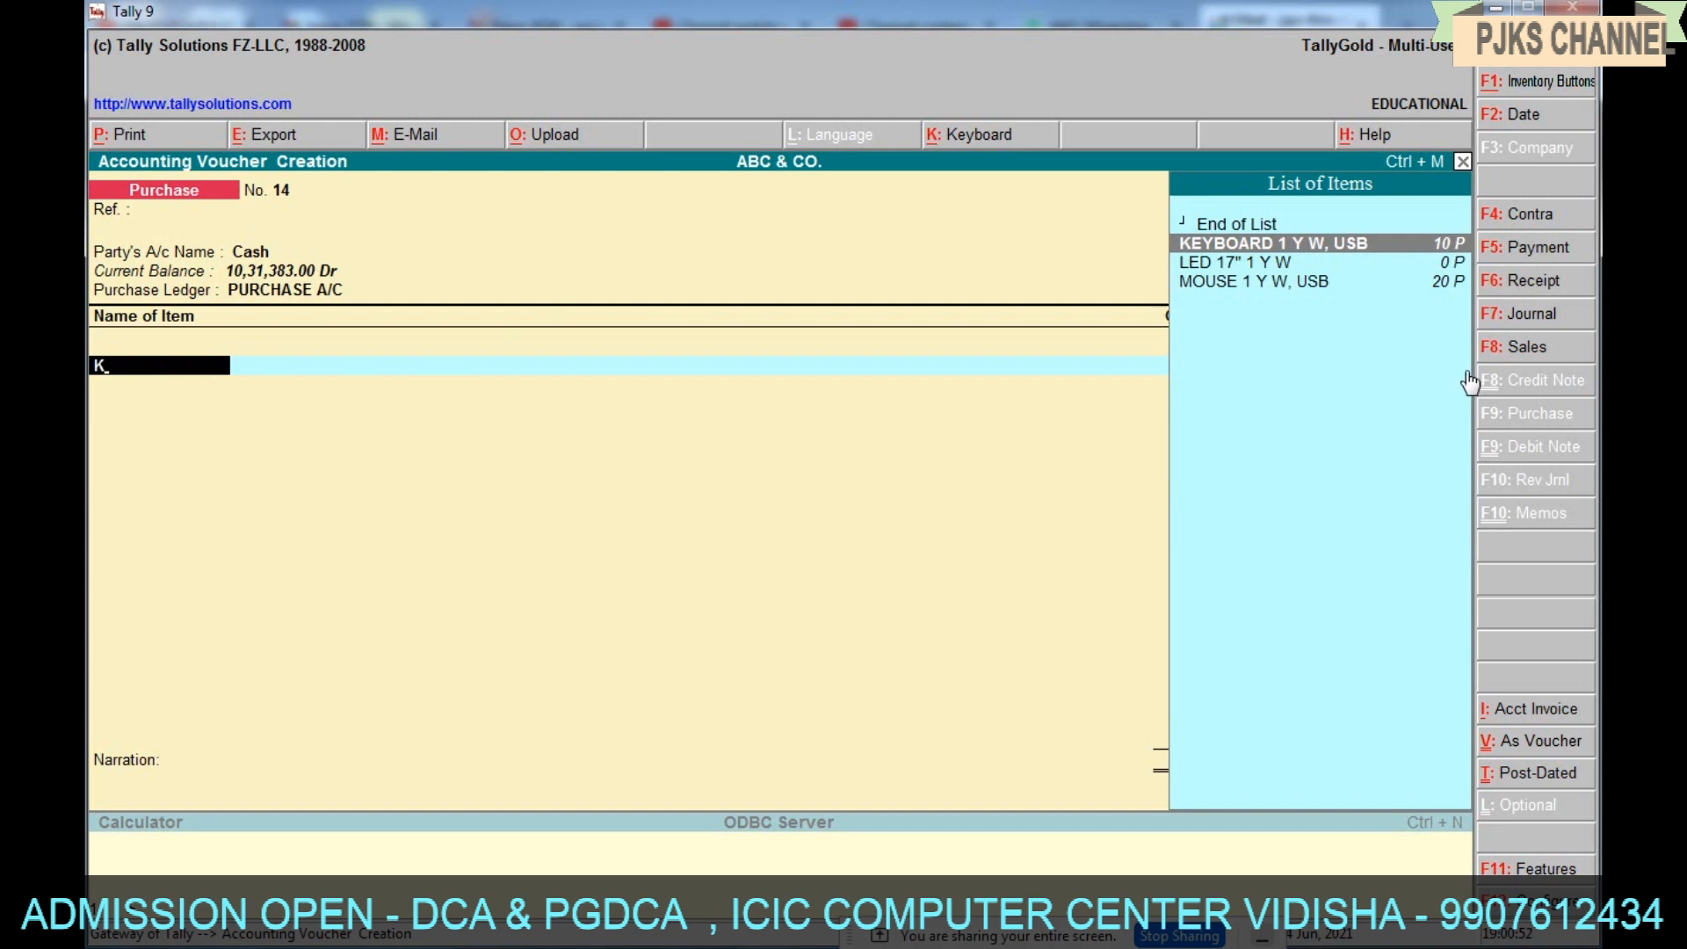
pyautogui.press('Return')
pyautogui.write('20')
pyautogui.press('Return')
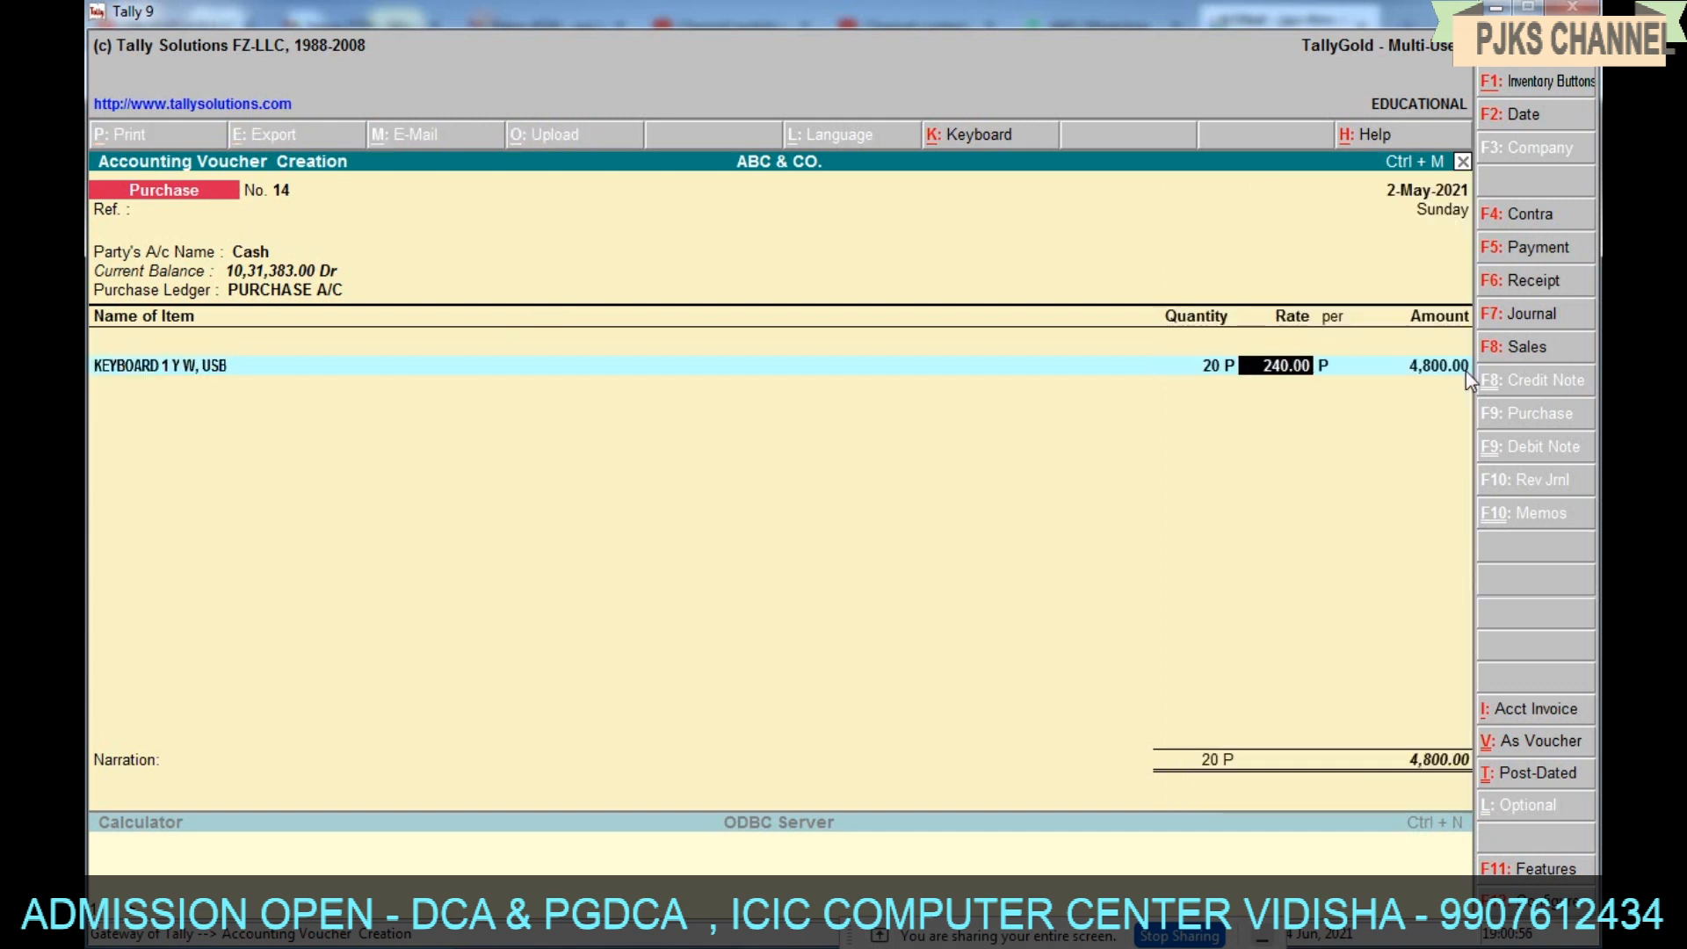
pyautogui.press('Return')
pyautogui.press('Return')
pyautogui.press('Return')
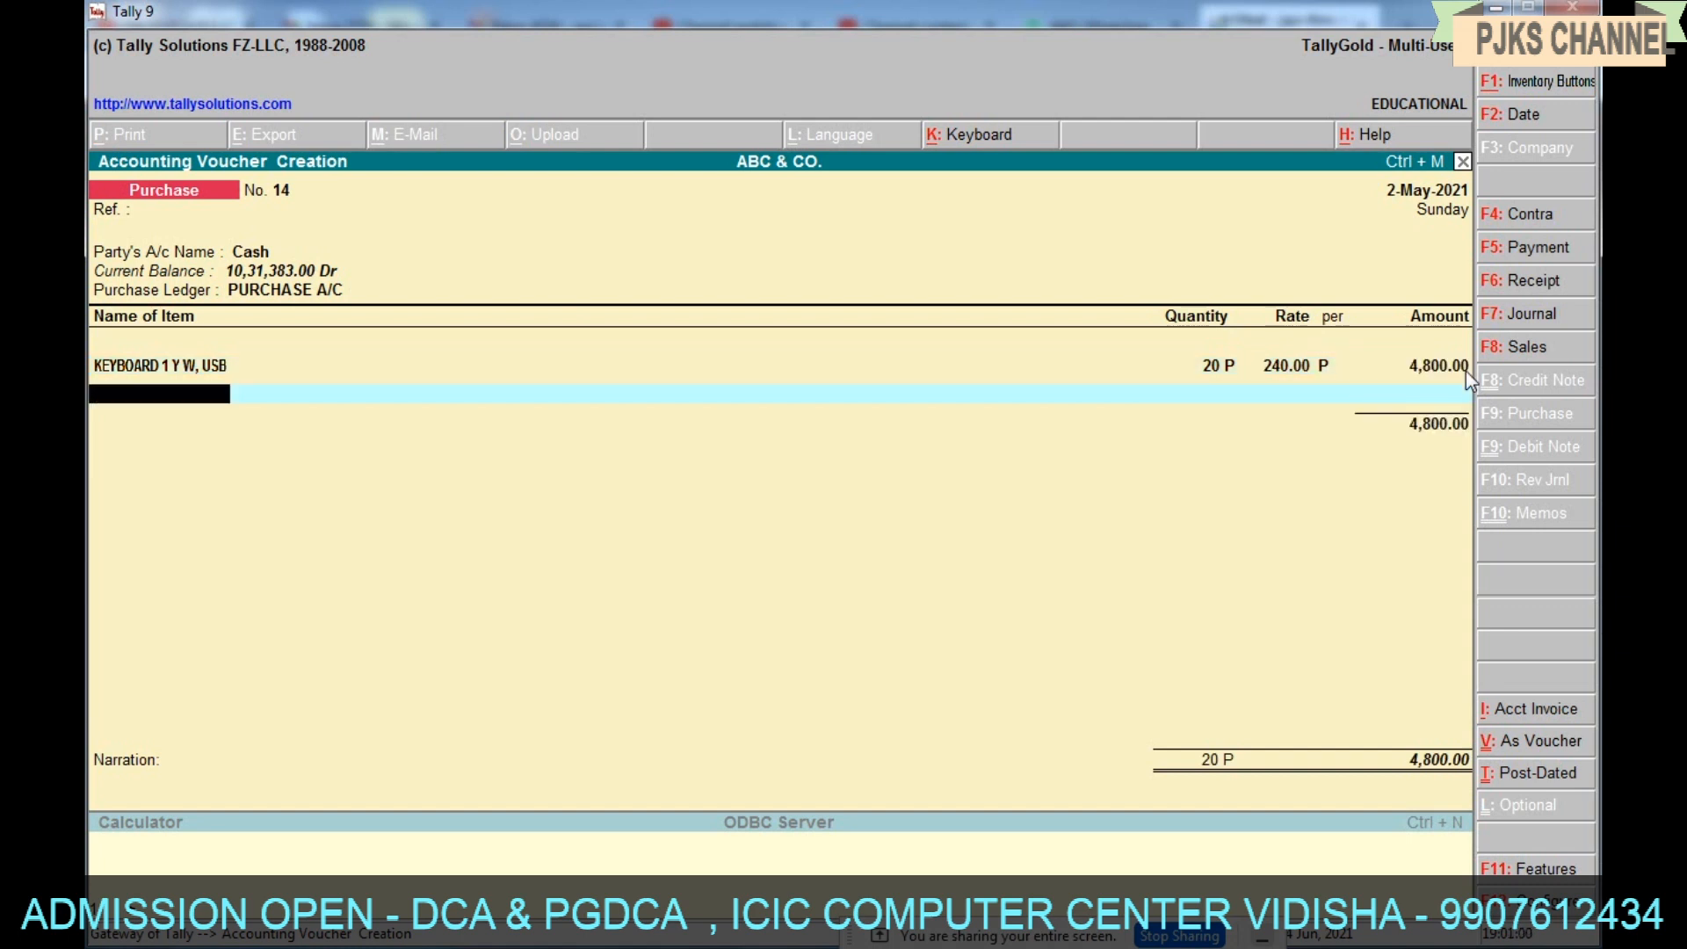
# Add MOUSE 1 Y W, USB to the purchase with quantity 25 at a rate of 125 per P.
pyautogui.write('M')
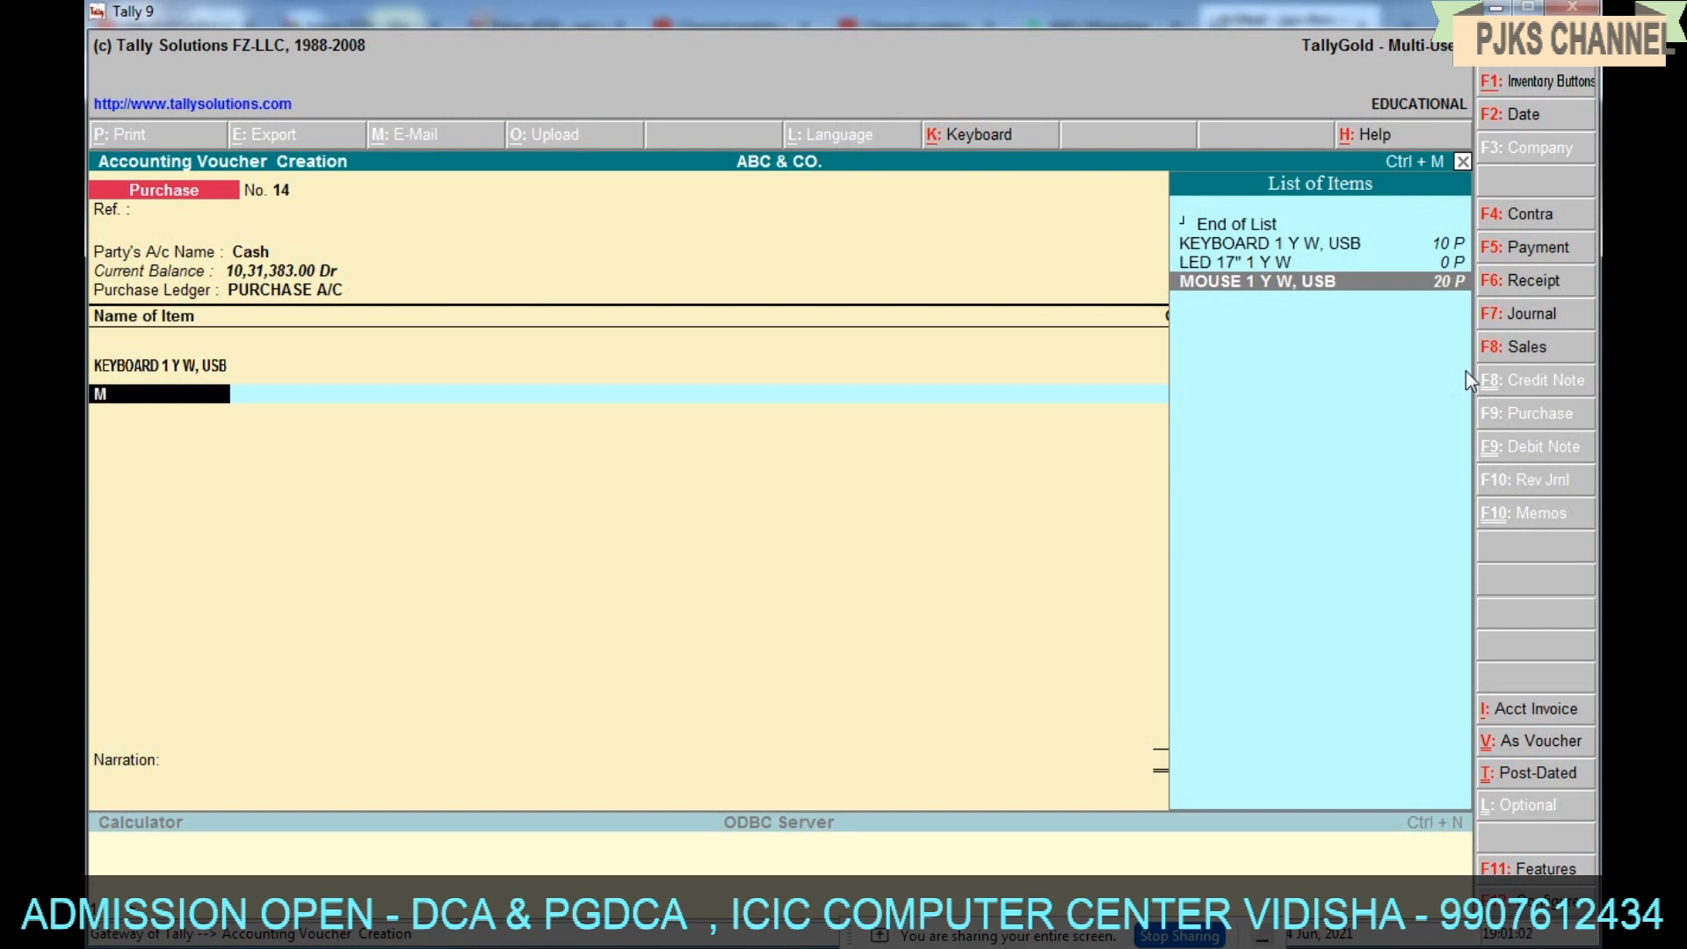
pyautogui.press('Return')
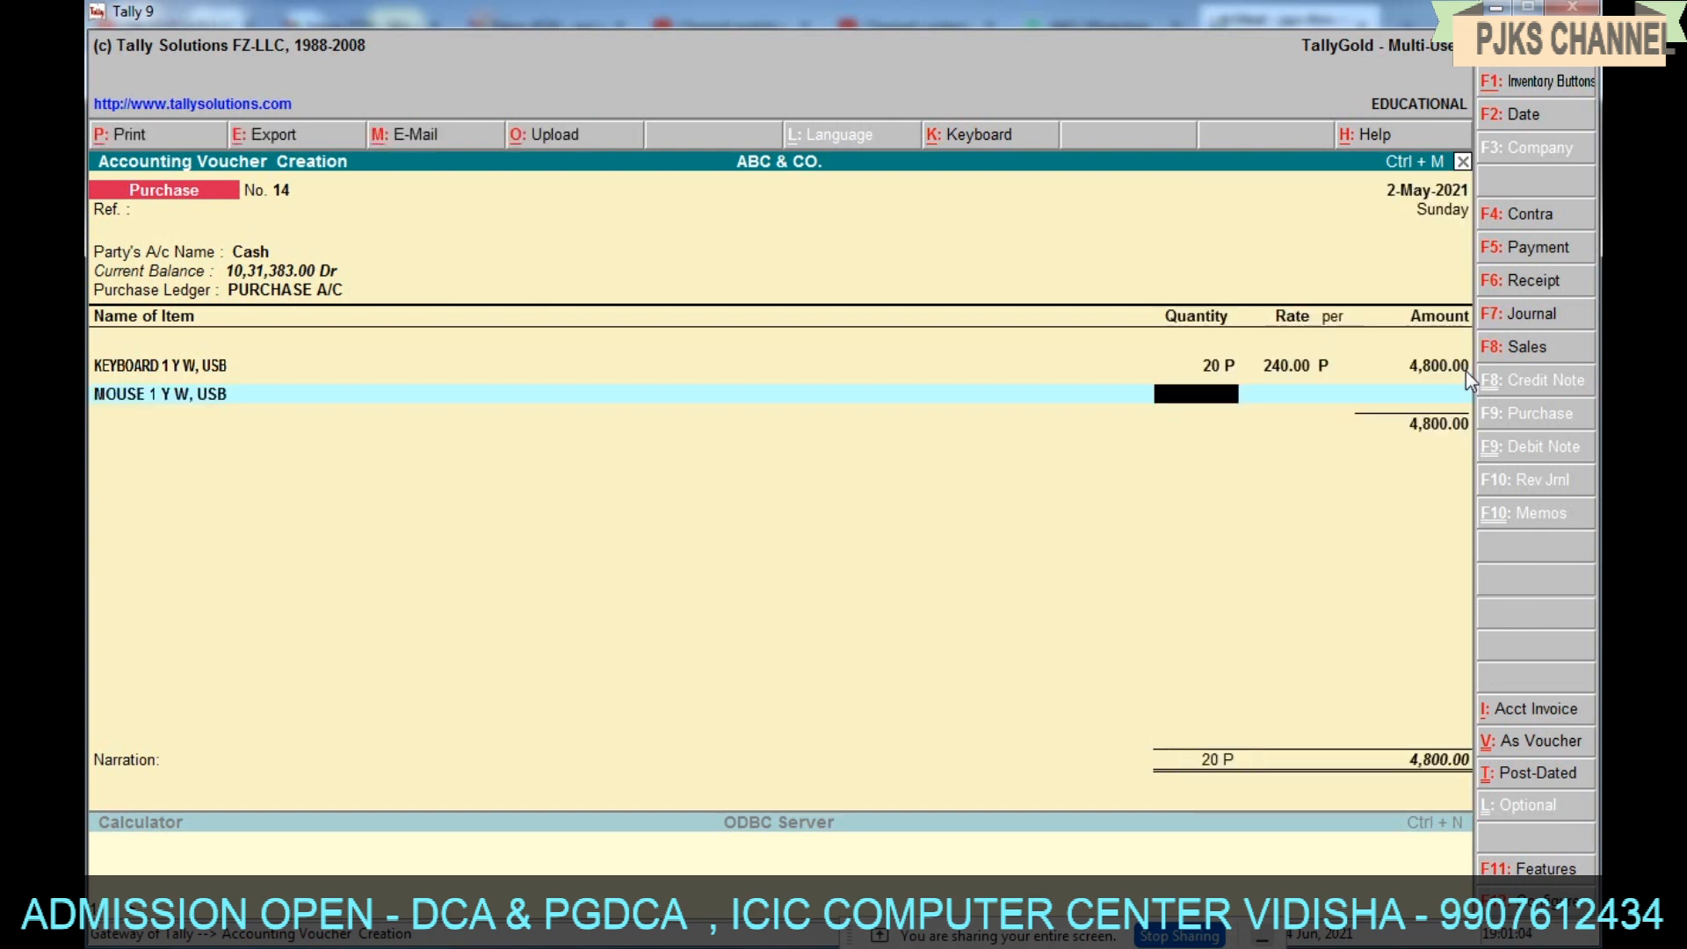
pyautogui.write('25')
pyautogui.press('Return')
pyautogui.press('Return')
pyautogui.press('Return')
pyautogui.press('Return')
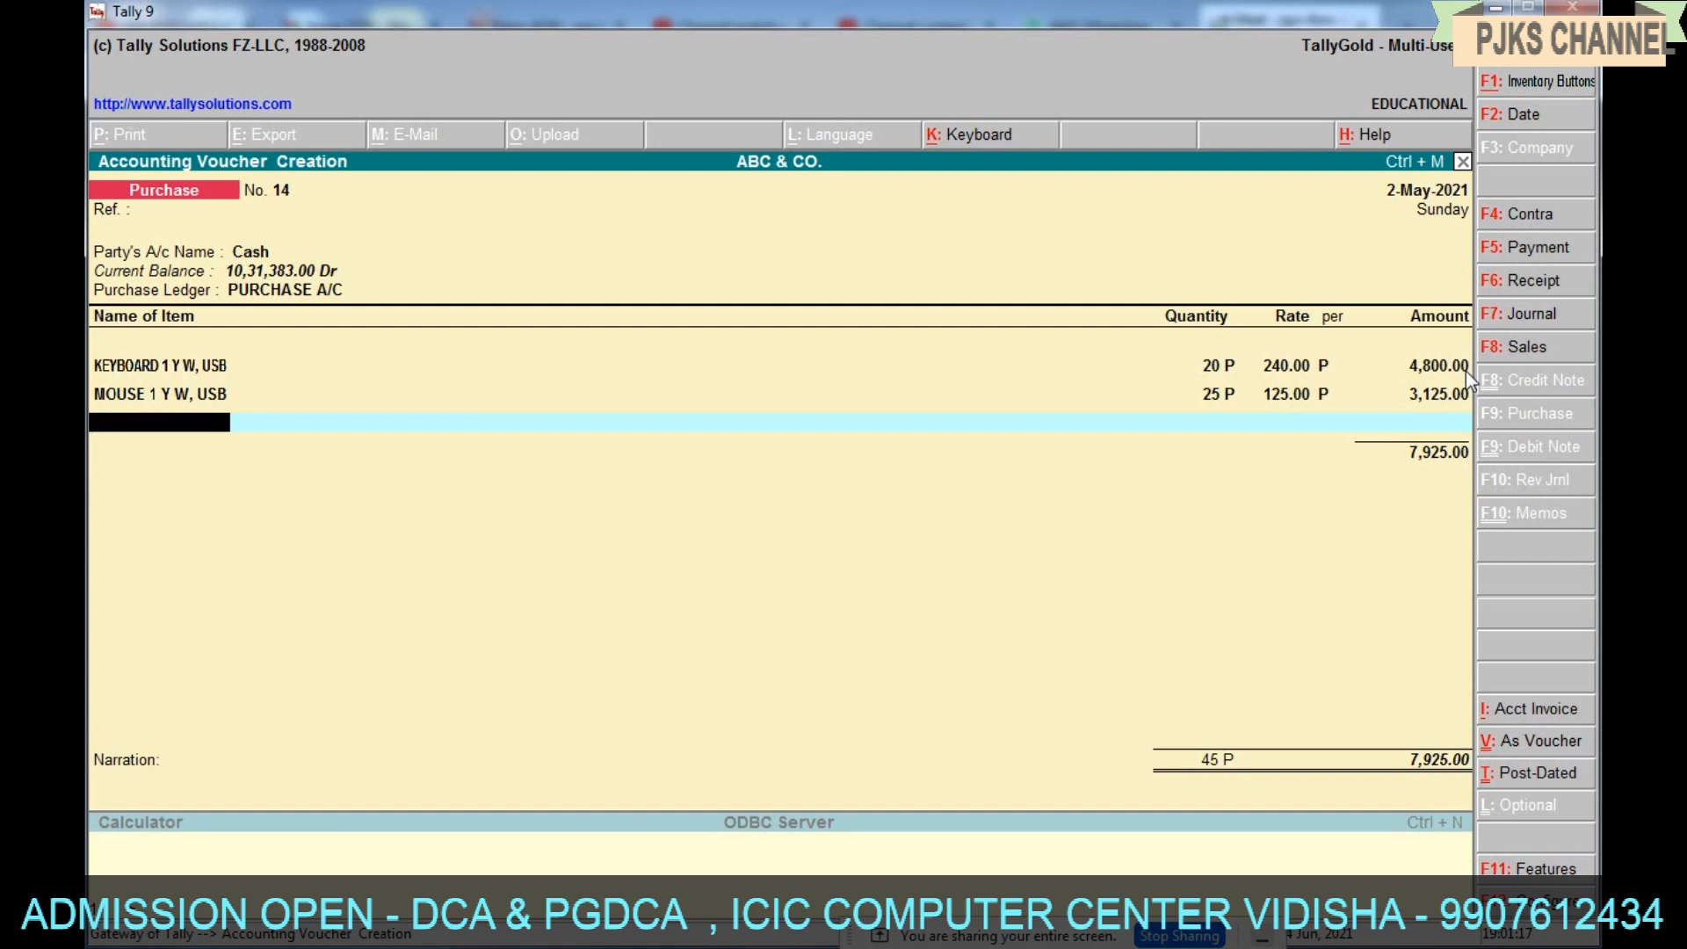
# Add LED 17" 1 Y W with quantity 10 at a rate of 3500 per P and end the item list.
pyautogui.write('L')
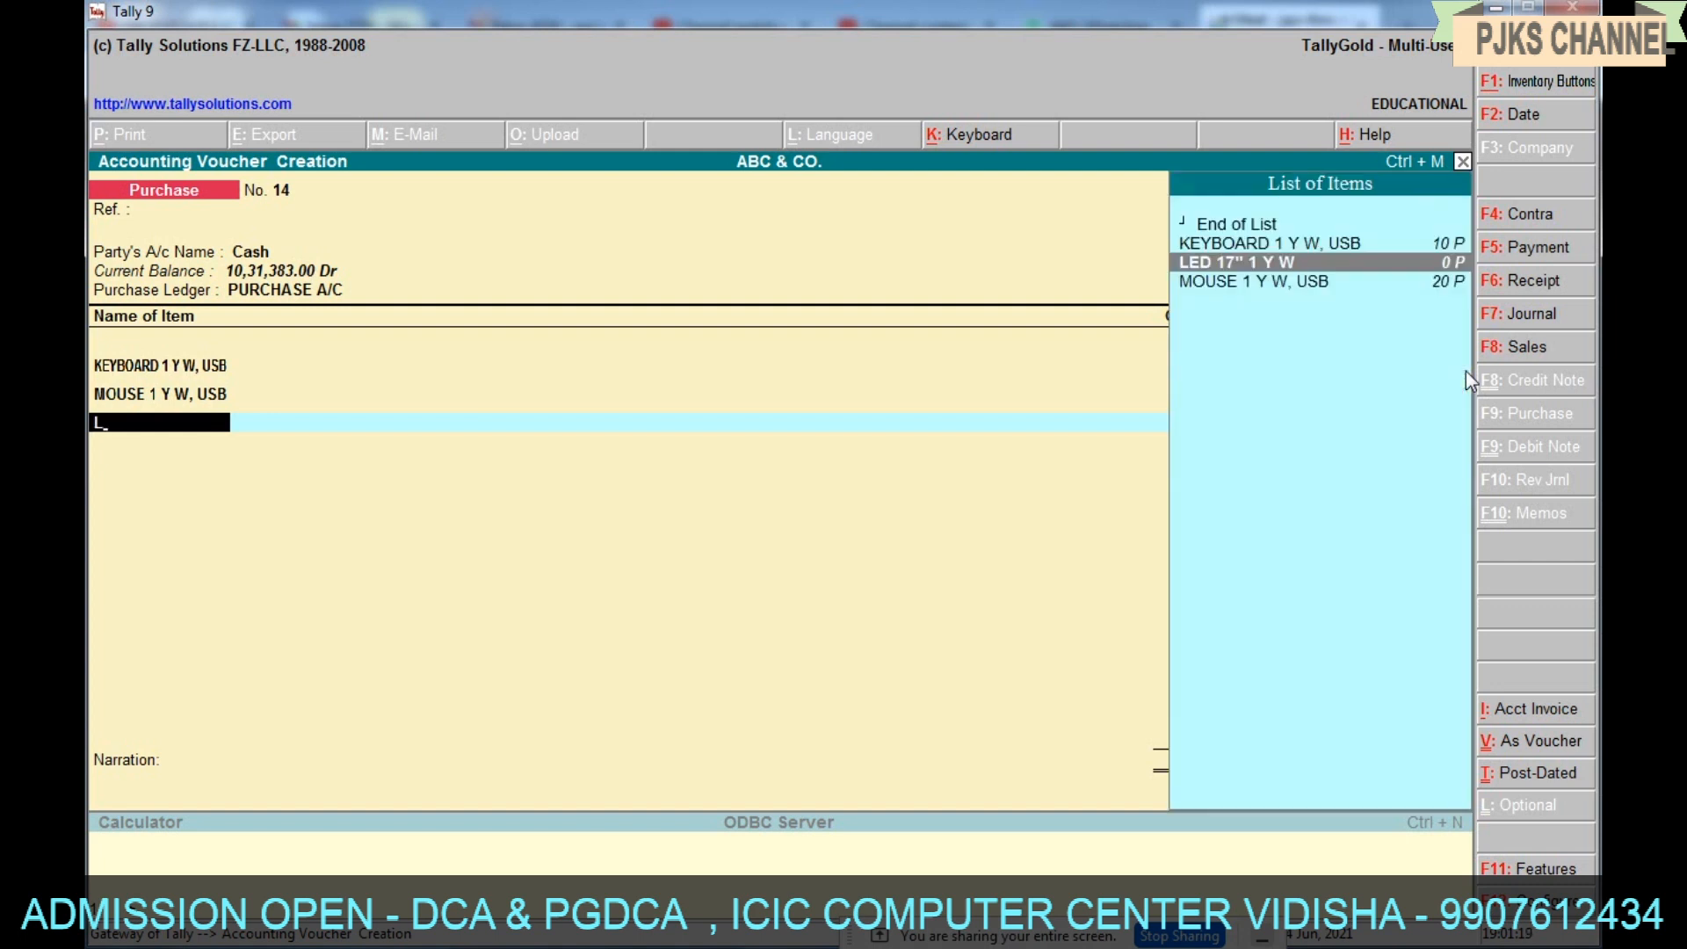
pyautogui.press('Return')
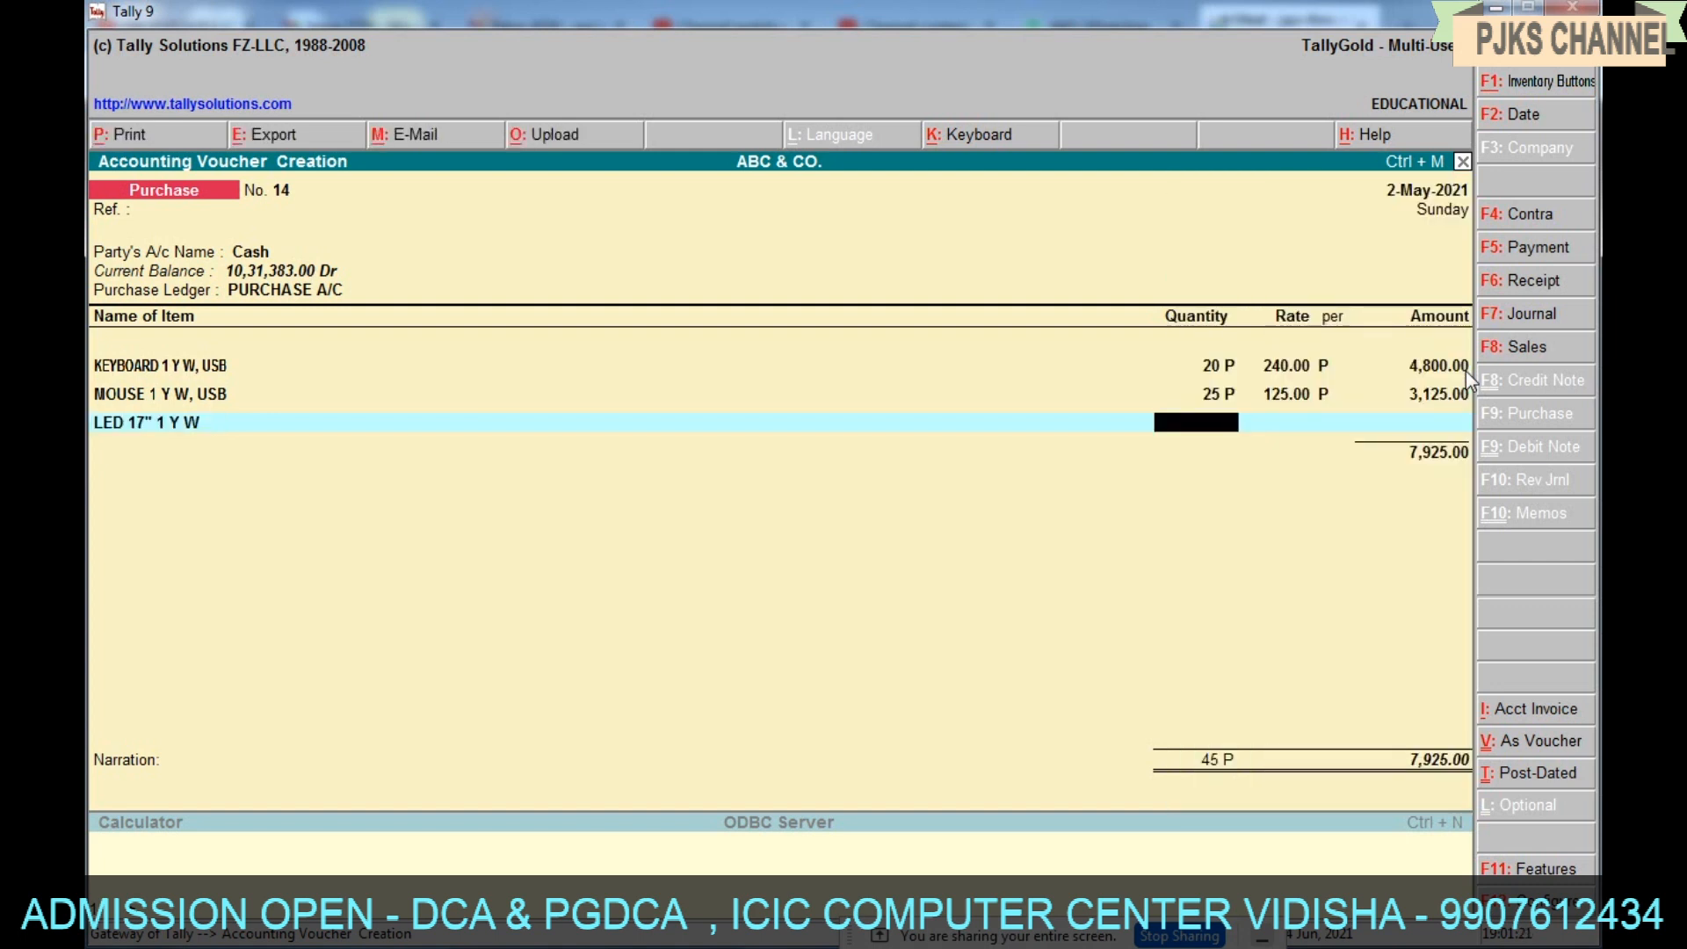
pyautogui.write('10')
pyautogui.press('Return')
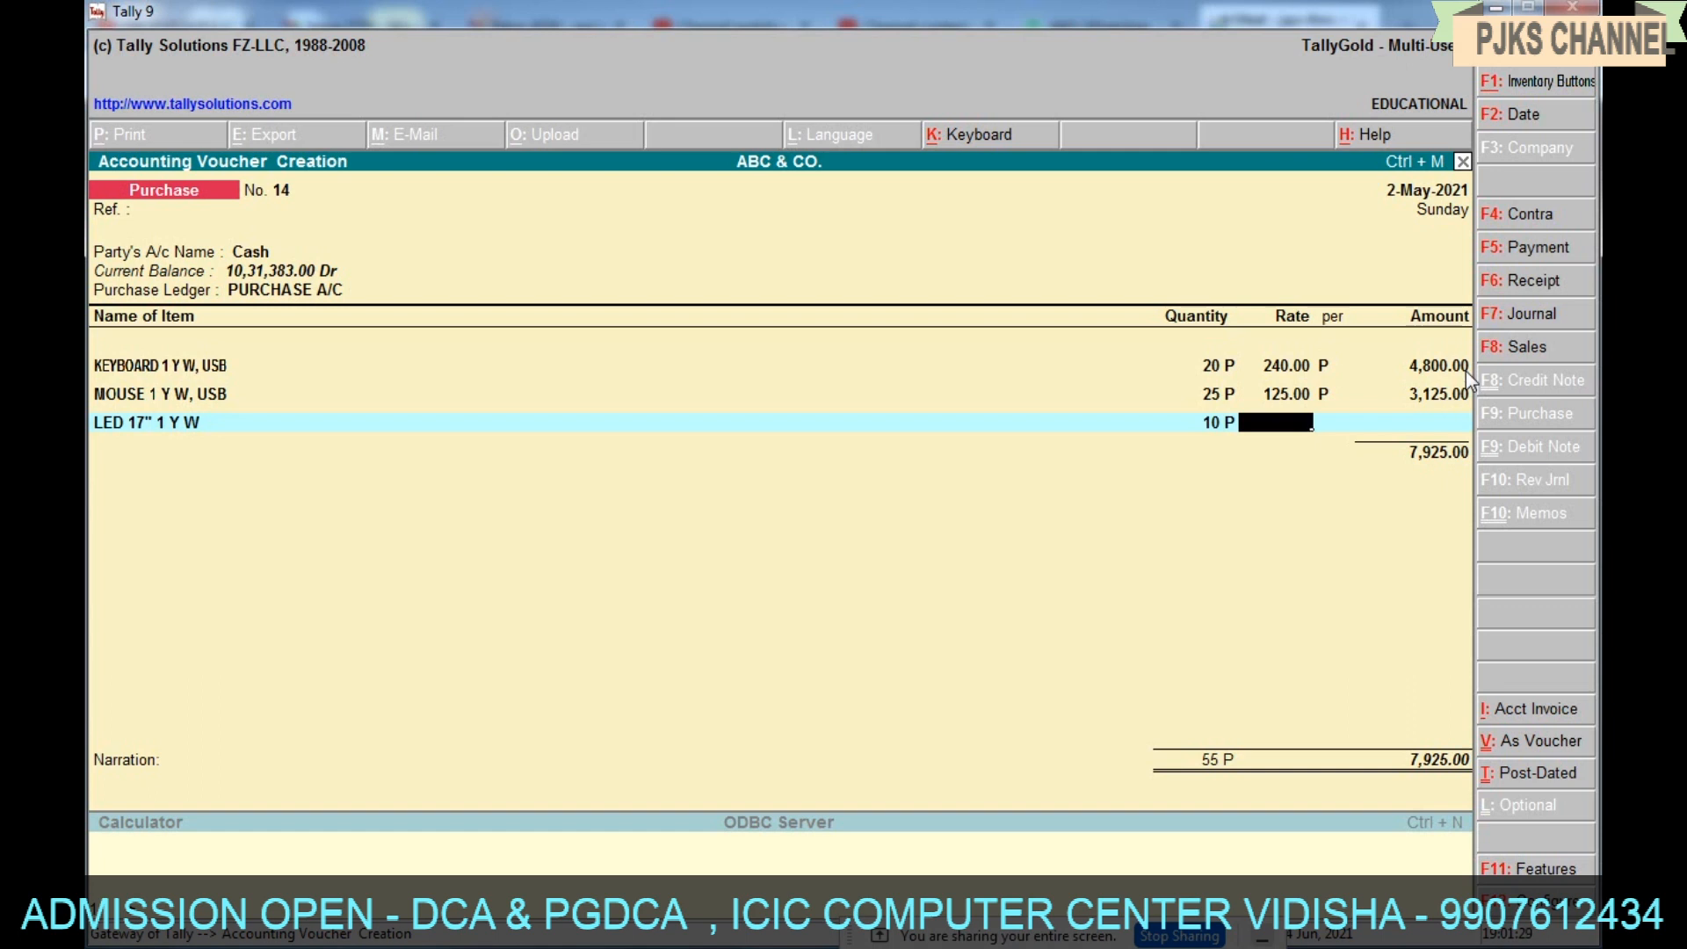
pyautogui.write('3500')
pyautogui.press('Return')
pyautogui.press('Return')
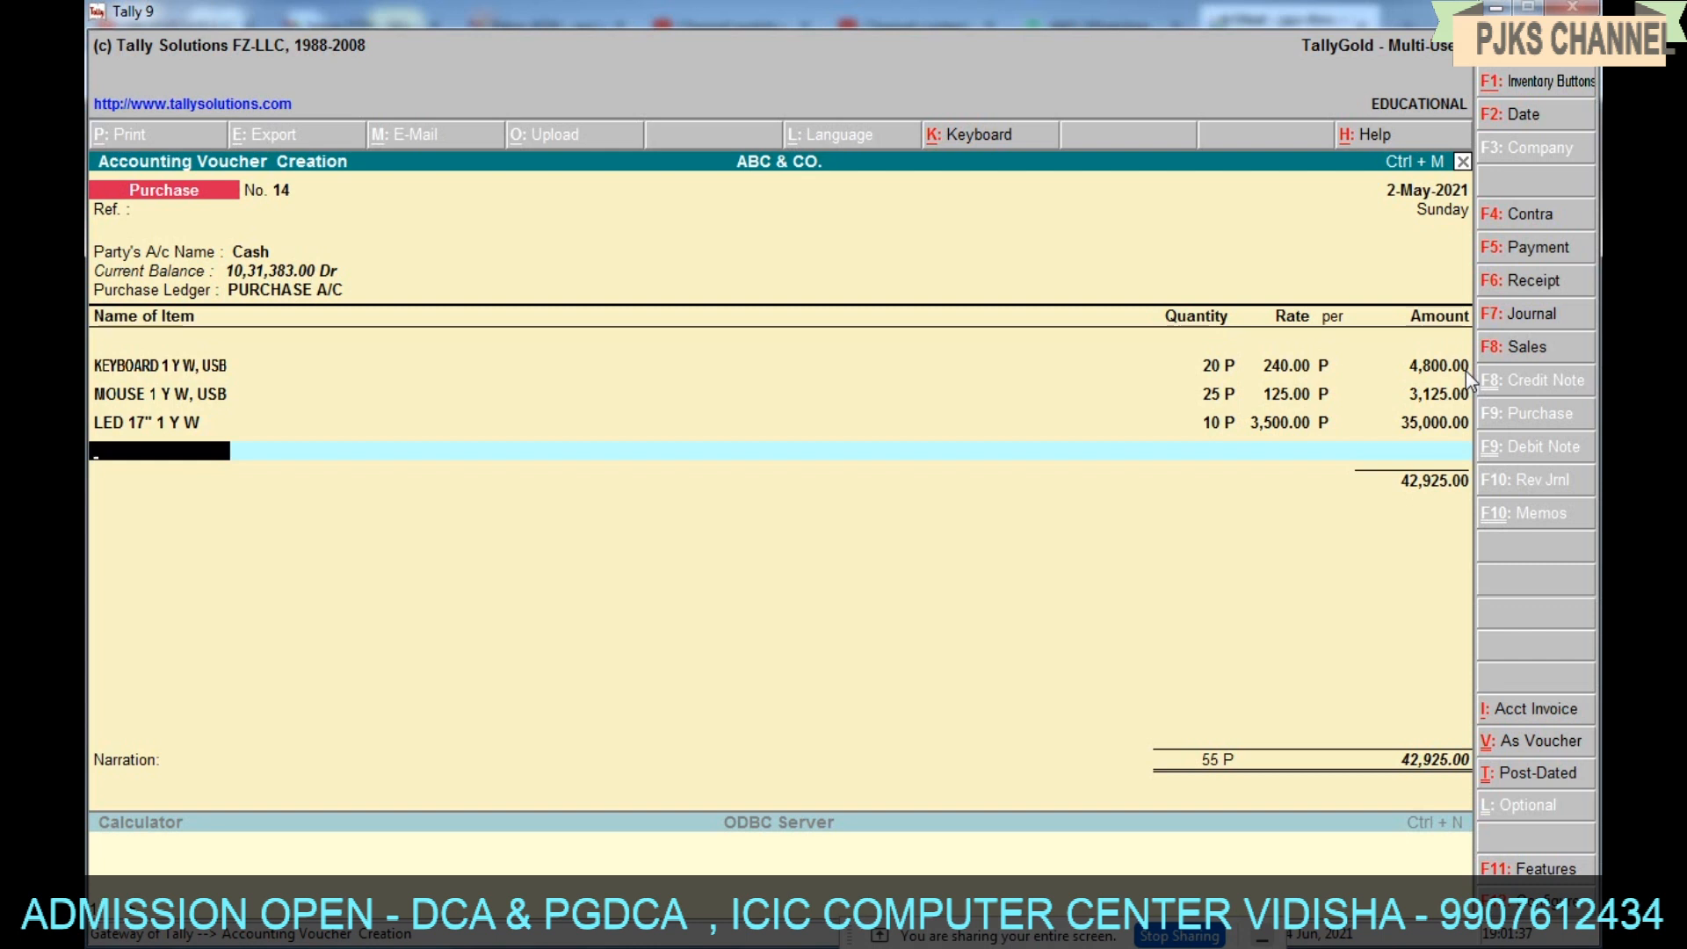
pyautogui.press('Return')
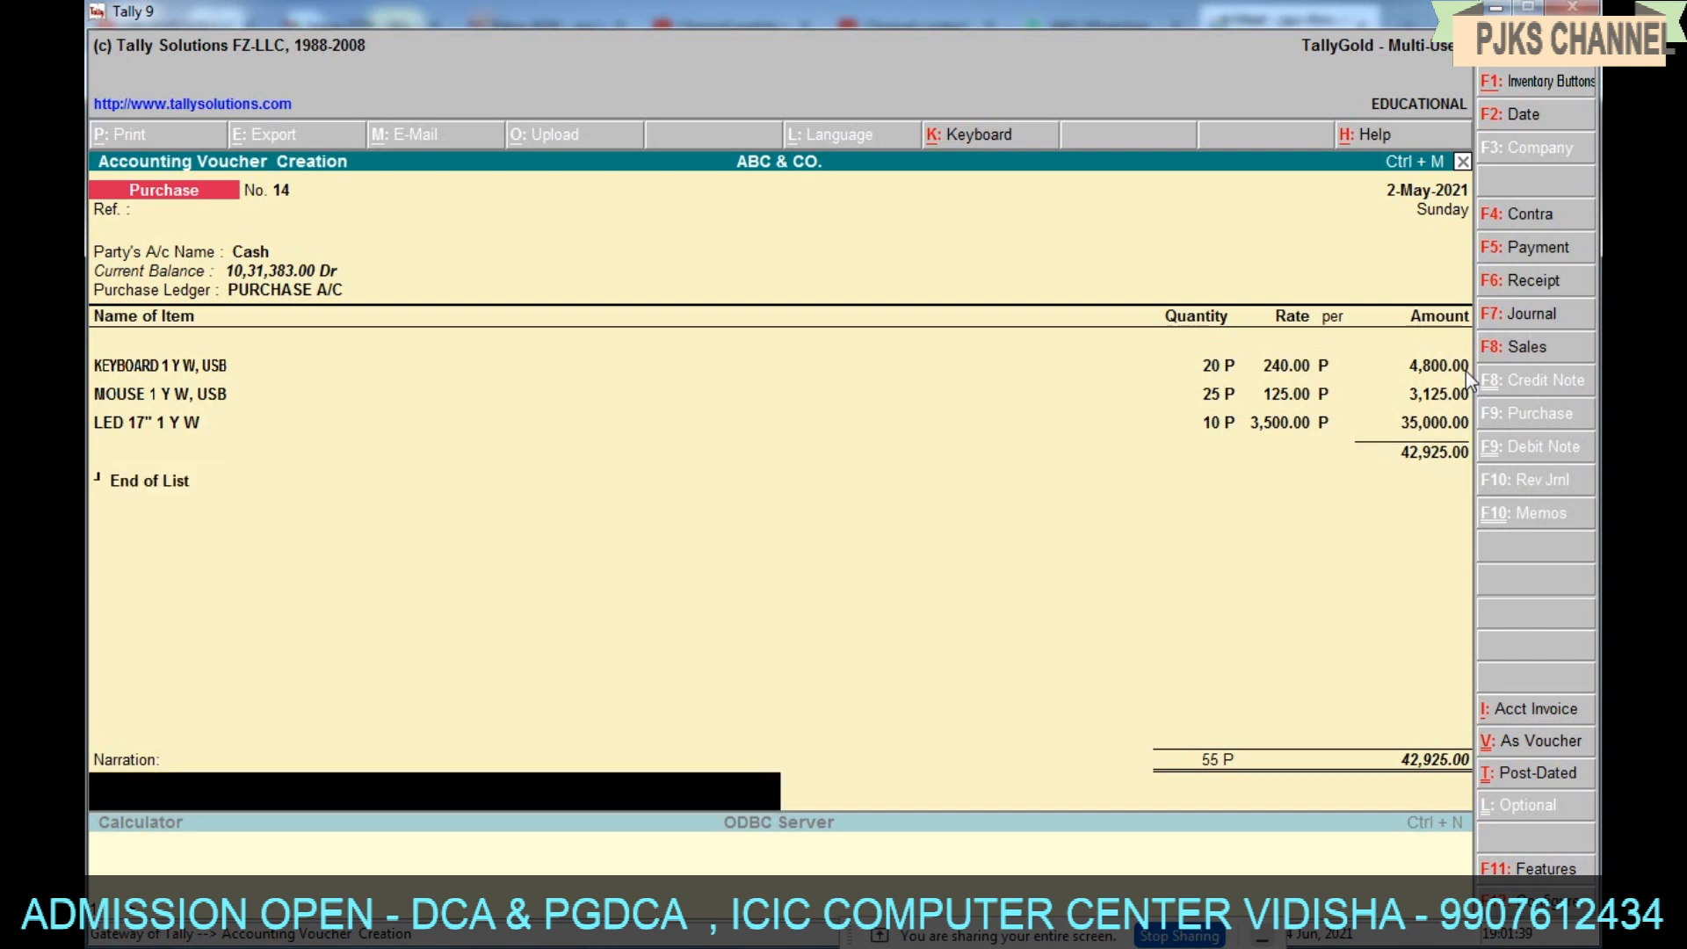
# Leave the narration blank and save the cash purchase voucher.
pyautogui.press('BackSpace')
pyautogui.press('Return')
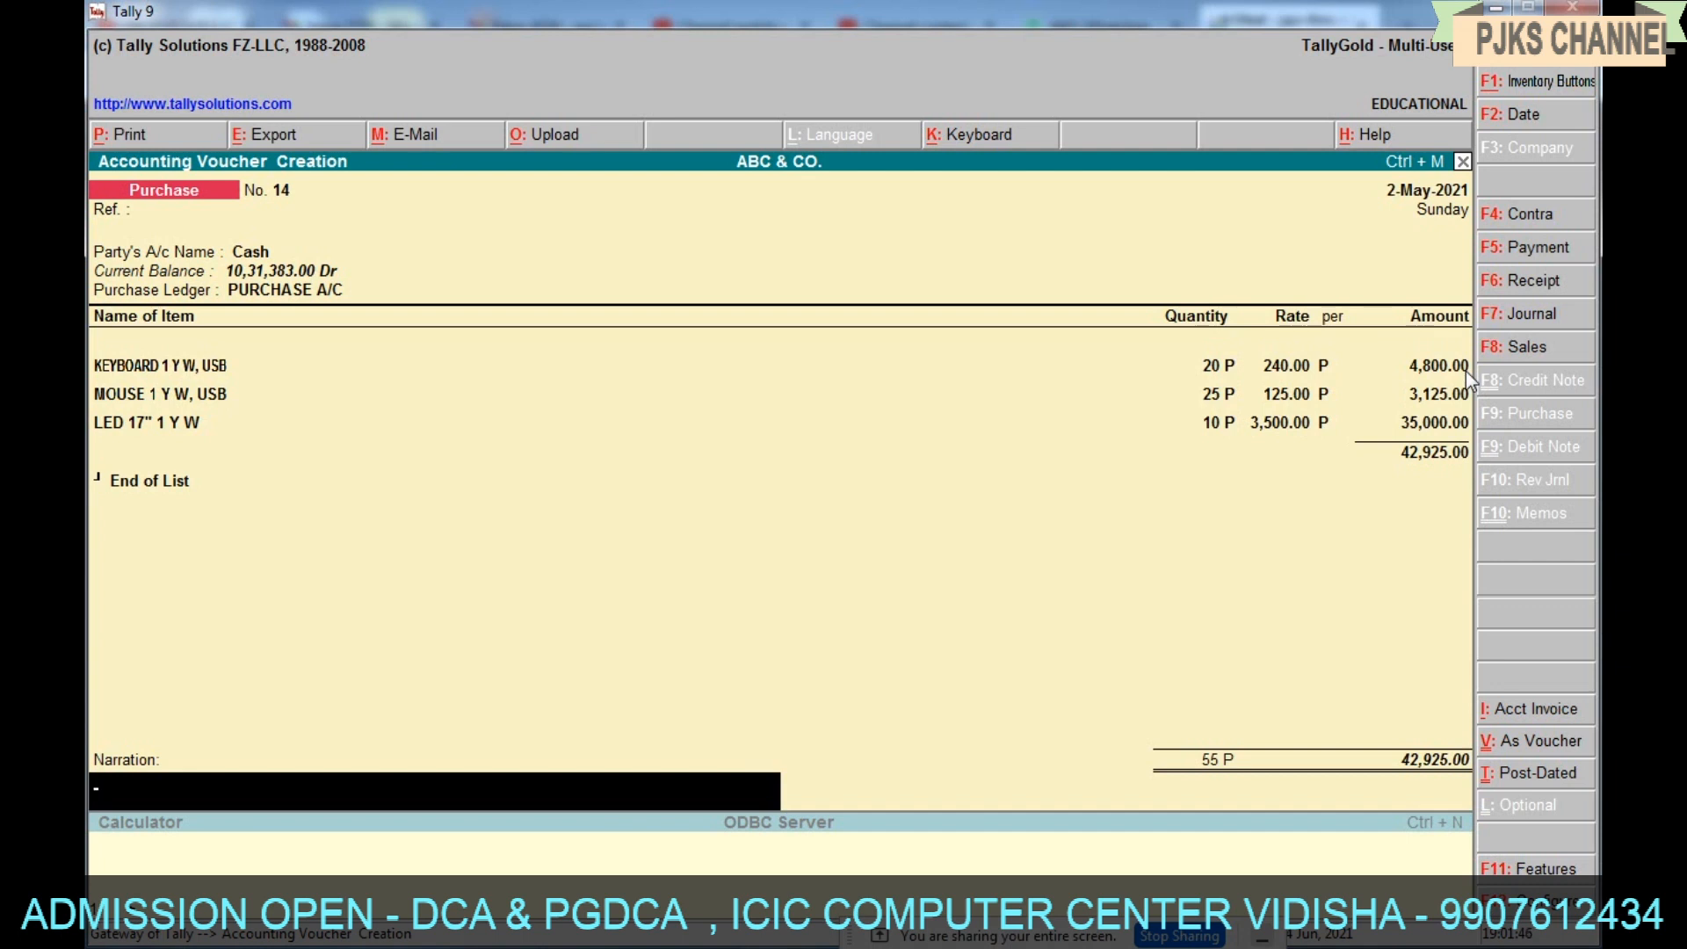
pyautogui.press('Return')
pyautogui.press('Return')
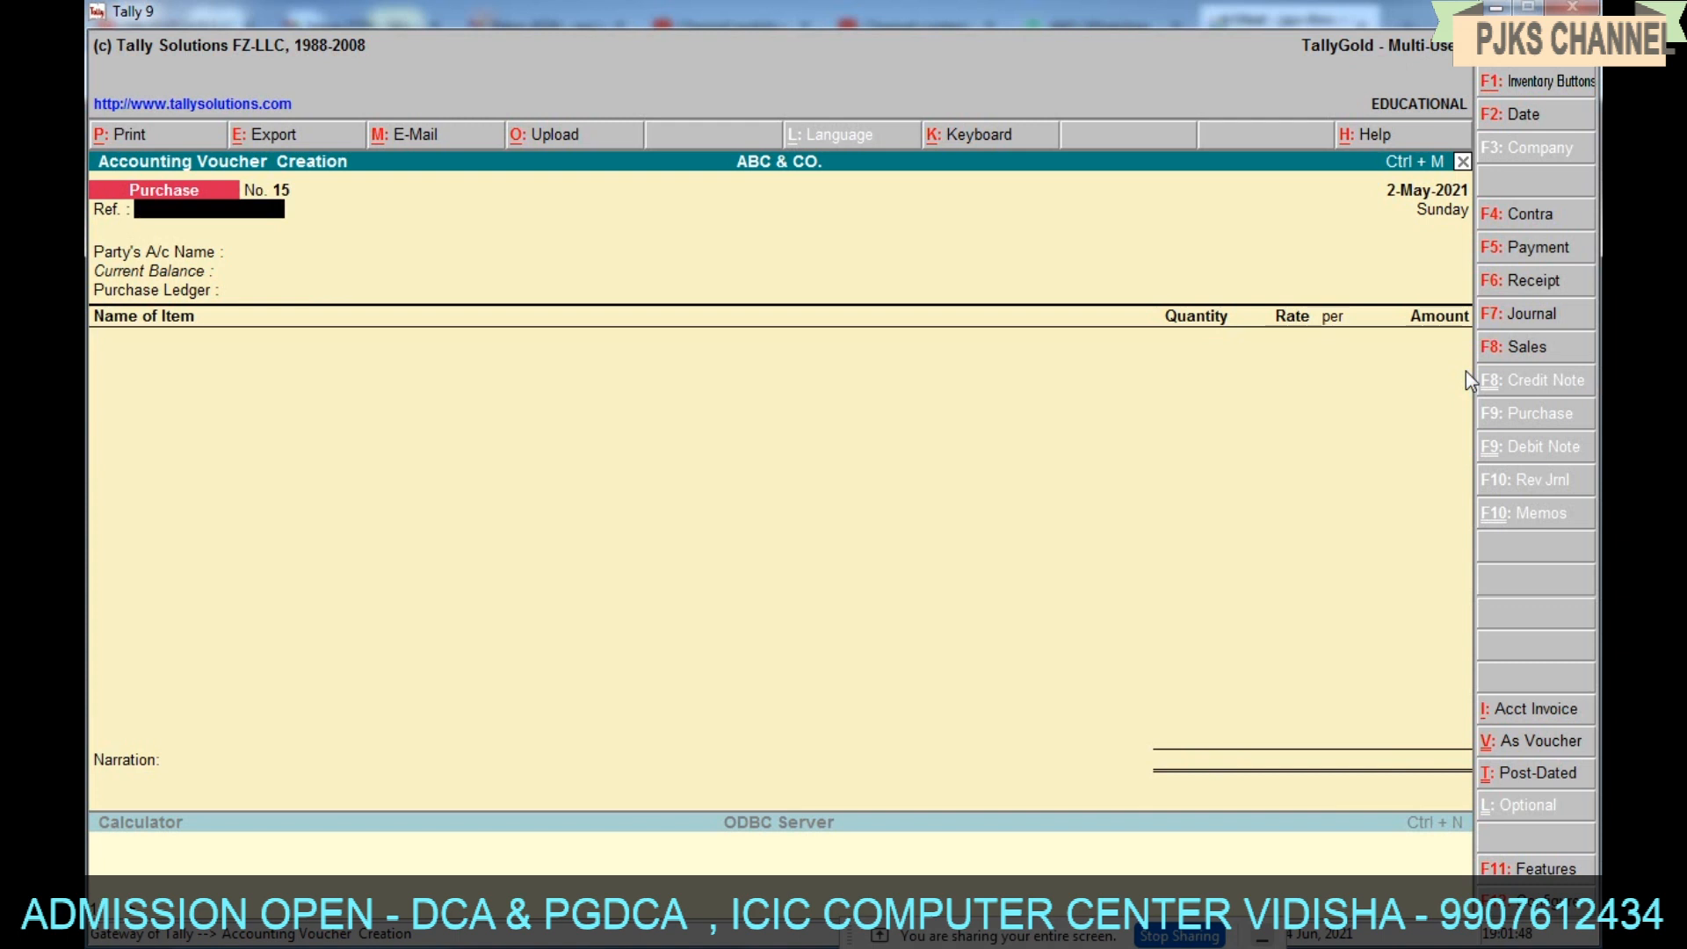
# Start a sales voucher with Cash as the party and SALES A/C as the sales ledger, accepting the supplementary details unchanged.
pyautogui.click(1507, 349)
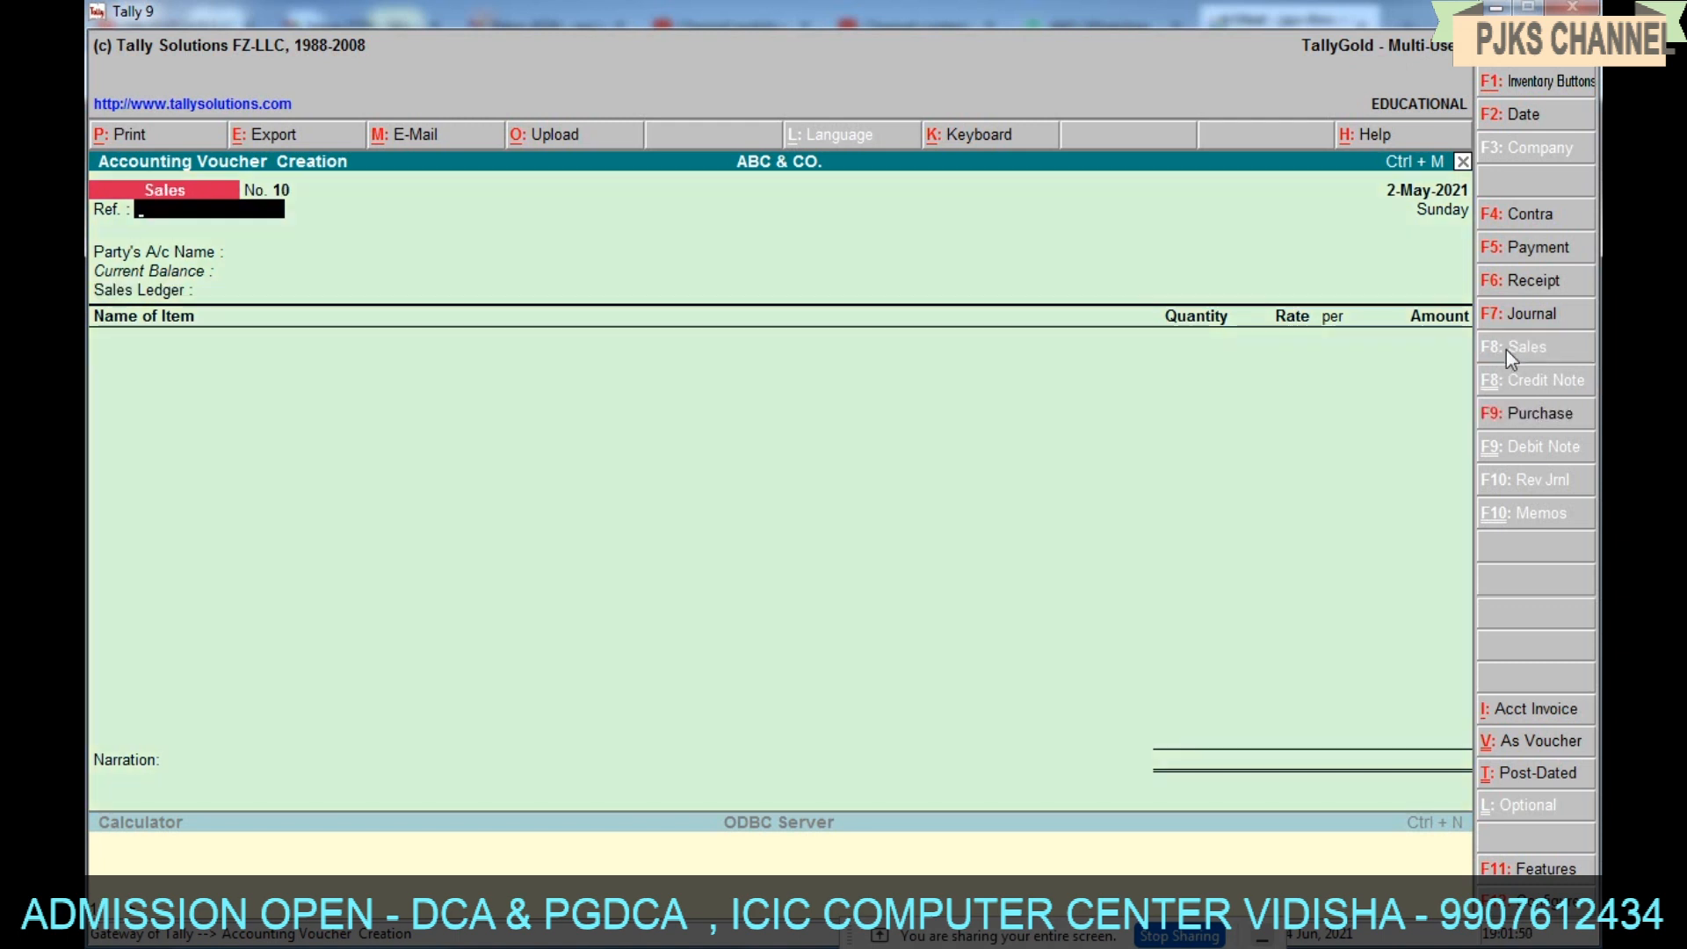
pyautogui.press('Return')
pyautogui.press('Down')
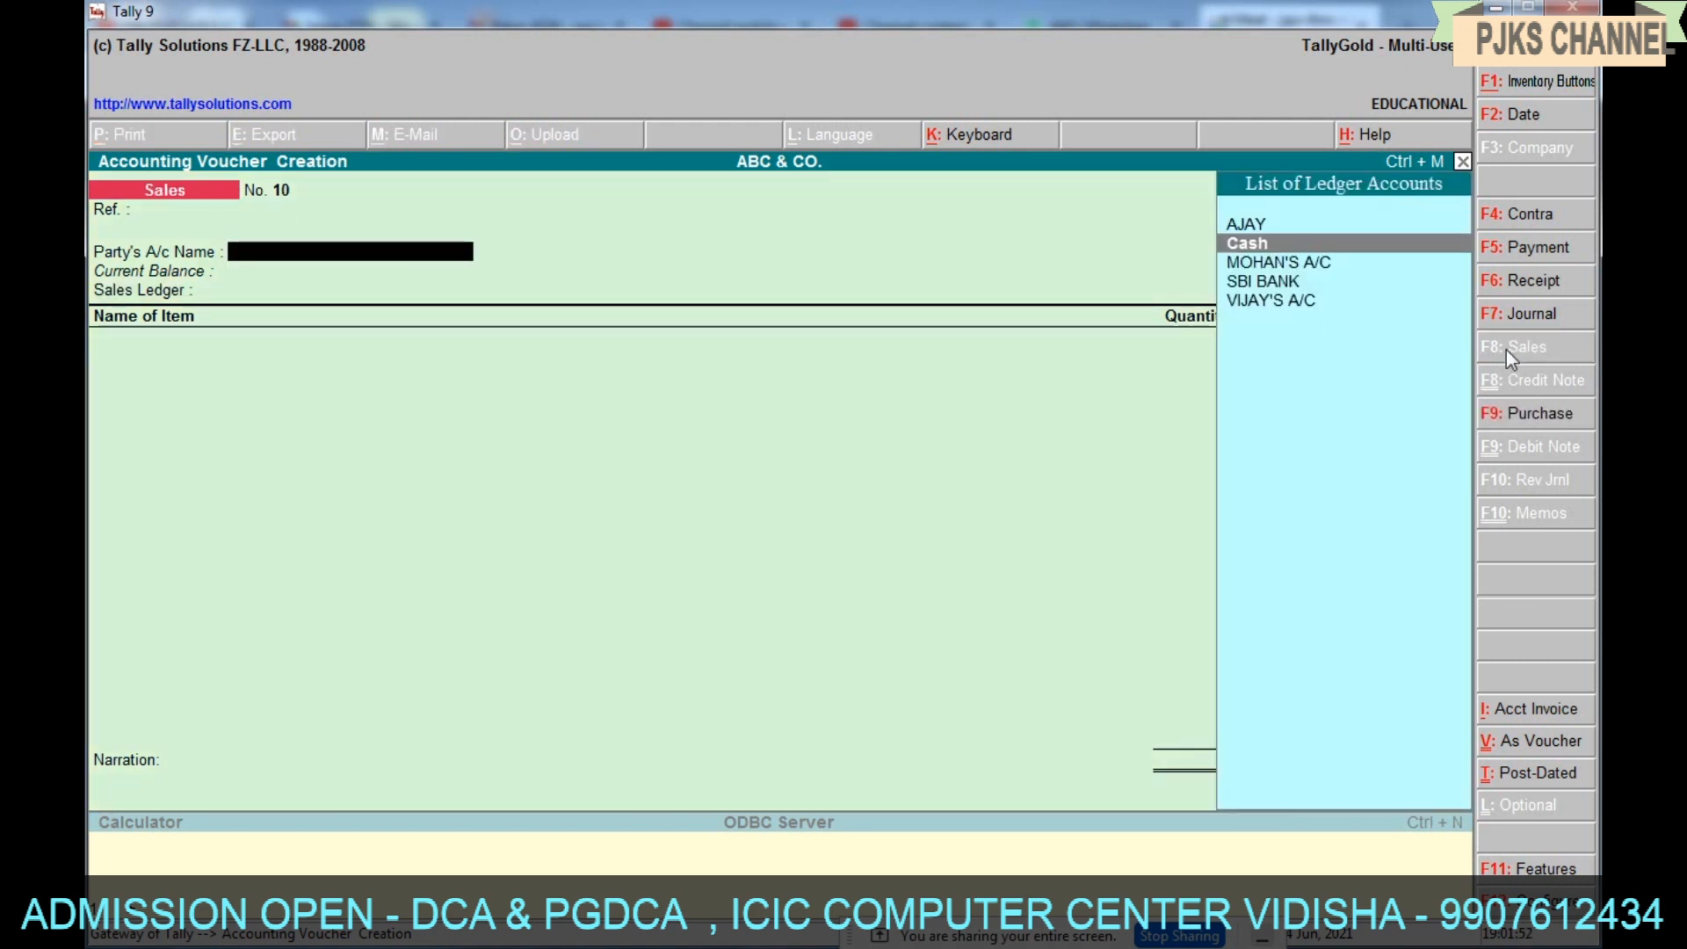
pyautogui.press('Return')
pyautogui.press('Return')
pyautogui.press('Return')
pyautogui.press('Return')
pyautogui.press('Return')
pyautogui.press('Return')
pyautogui.press('Return')
pyautogui.press('Return')
pyautogui.press('Return')
pyautogui.press('Return')
pyautogui.press('Return')
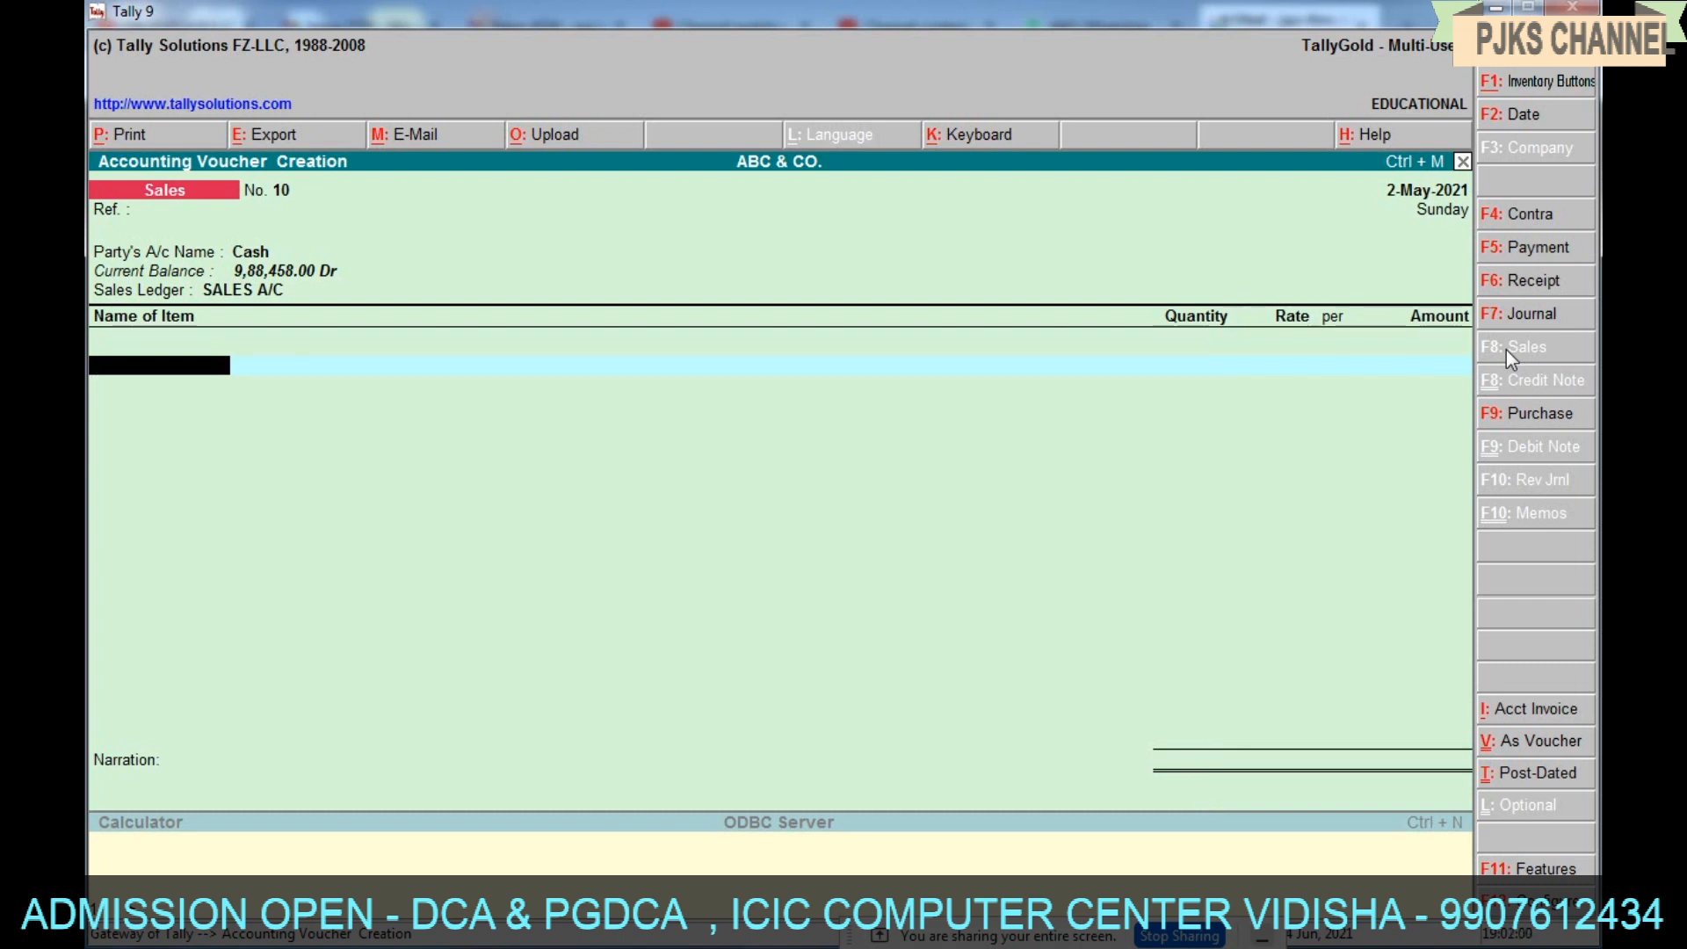
# Add KEYBOARD 1 Y W, USB to the sale with quantity 25 at a rate of 300 per P.
pyautogui.press('Return')
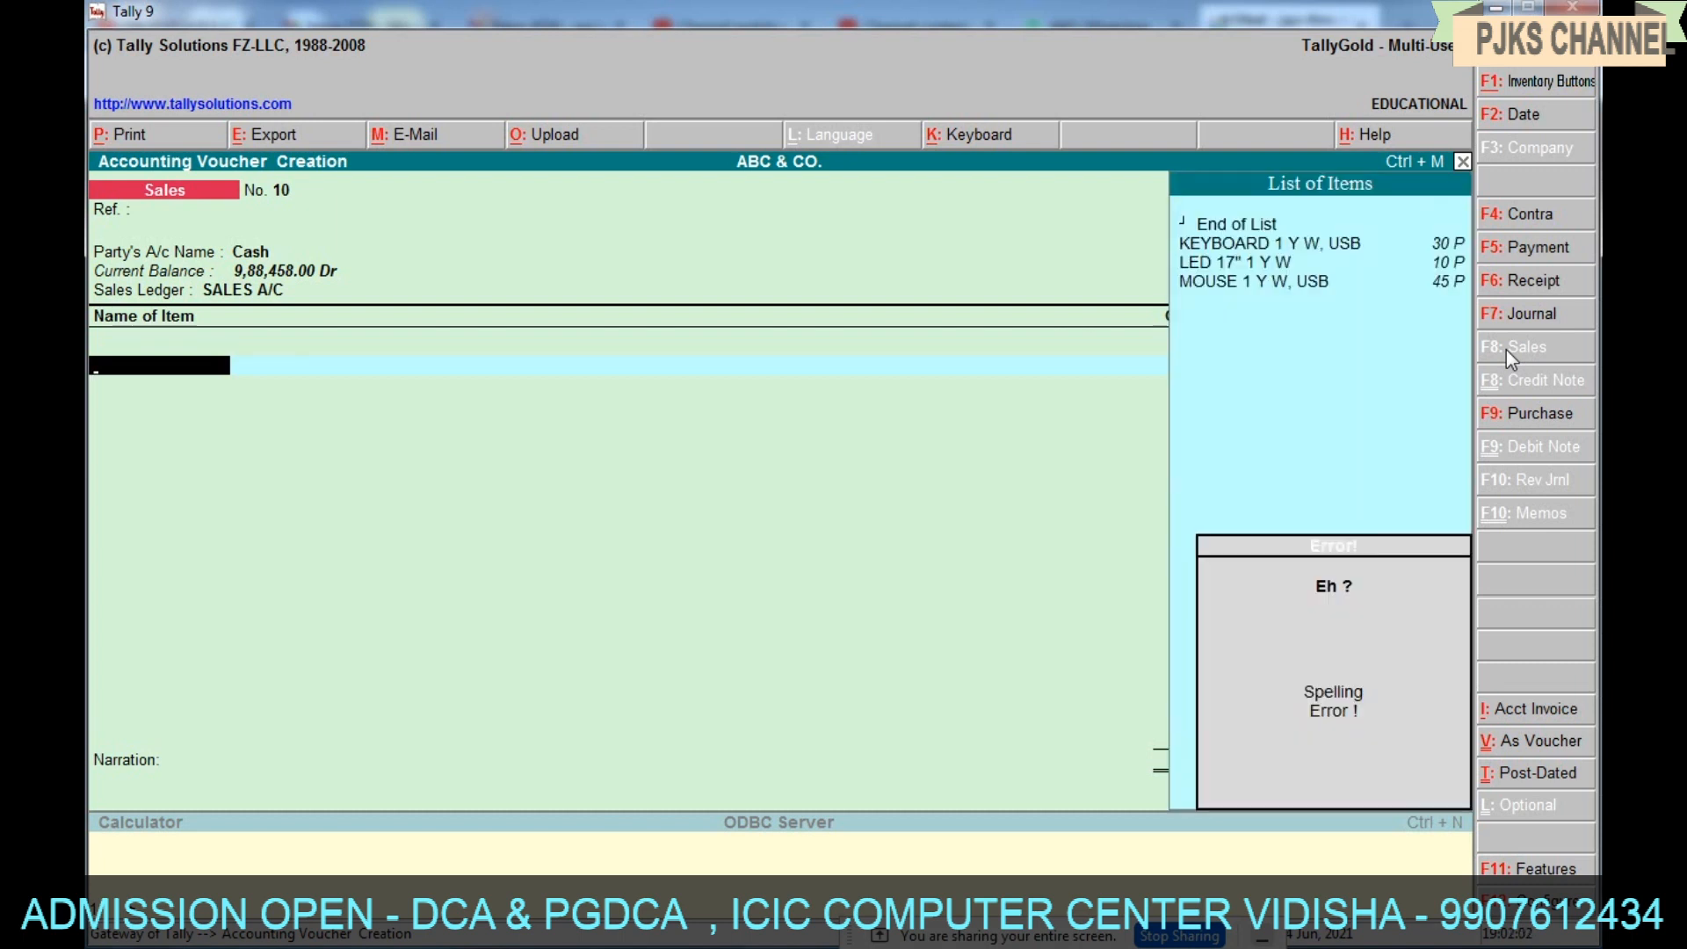
pyautogui.press('Down')
pyautogui.press('Down')
pyautogui.press('Return')
pyautogui.write('25')
pyautogui.press('Return')
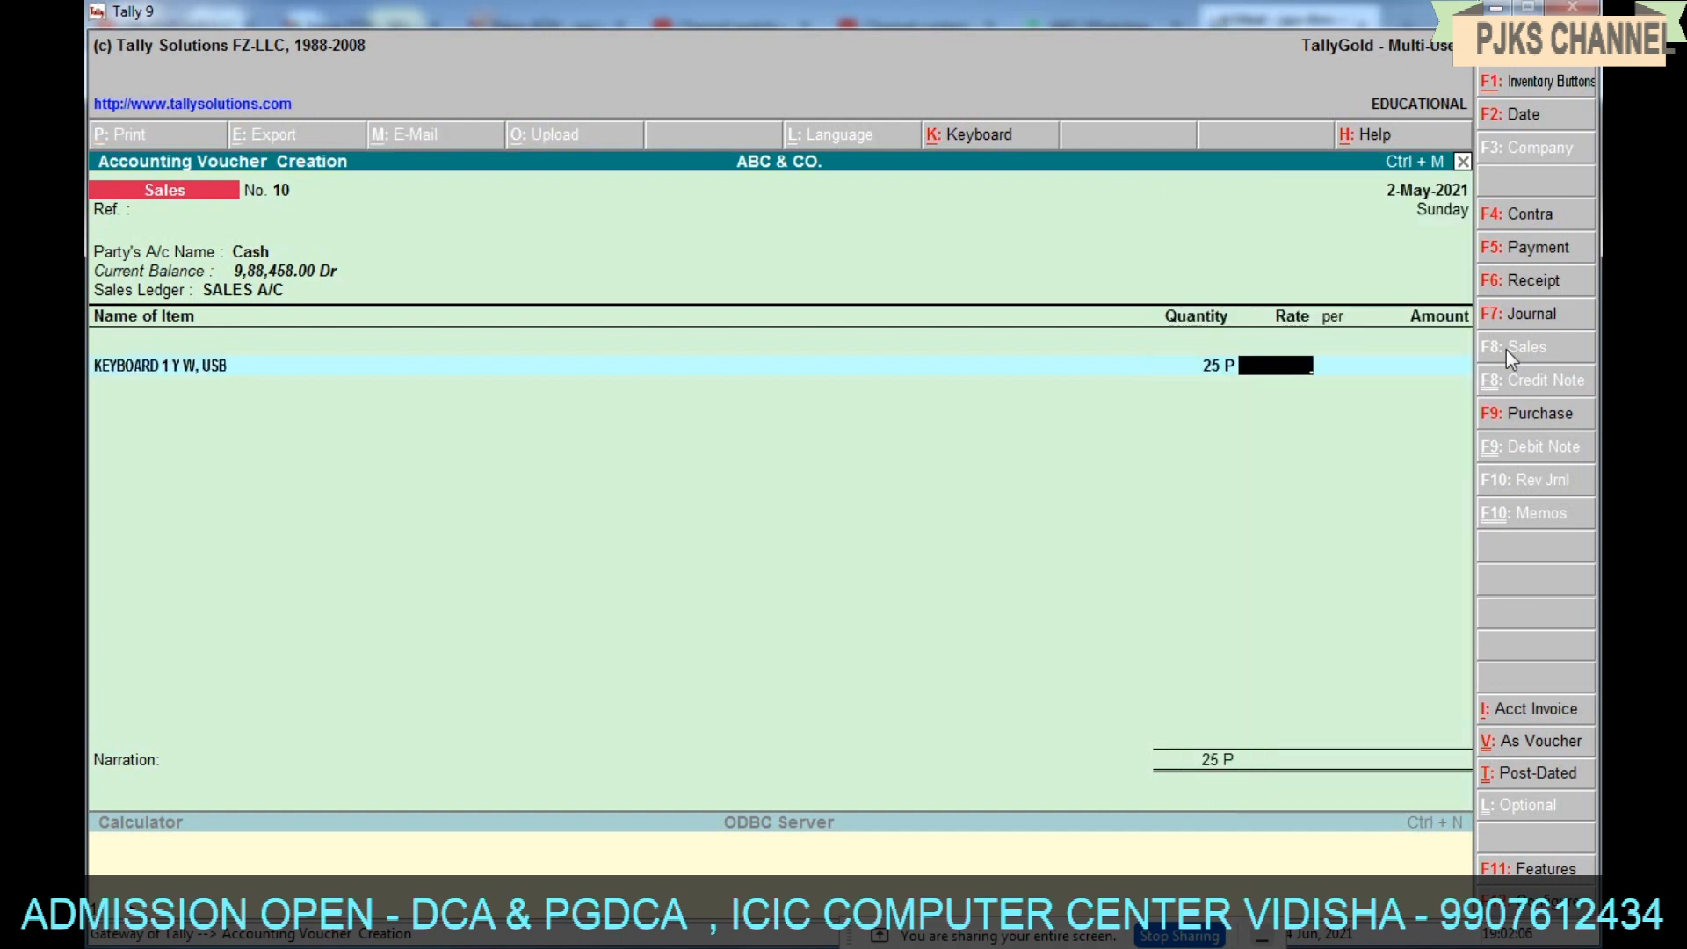
pyautogui.write('300')
pyautogui.press('Return')
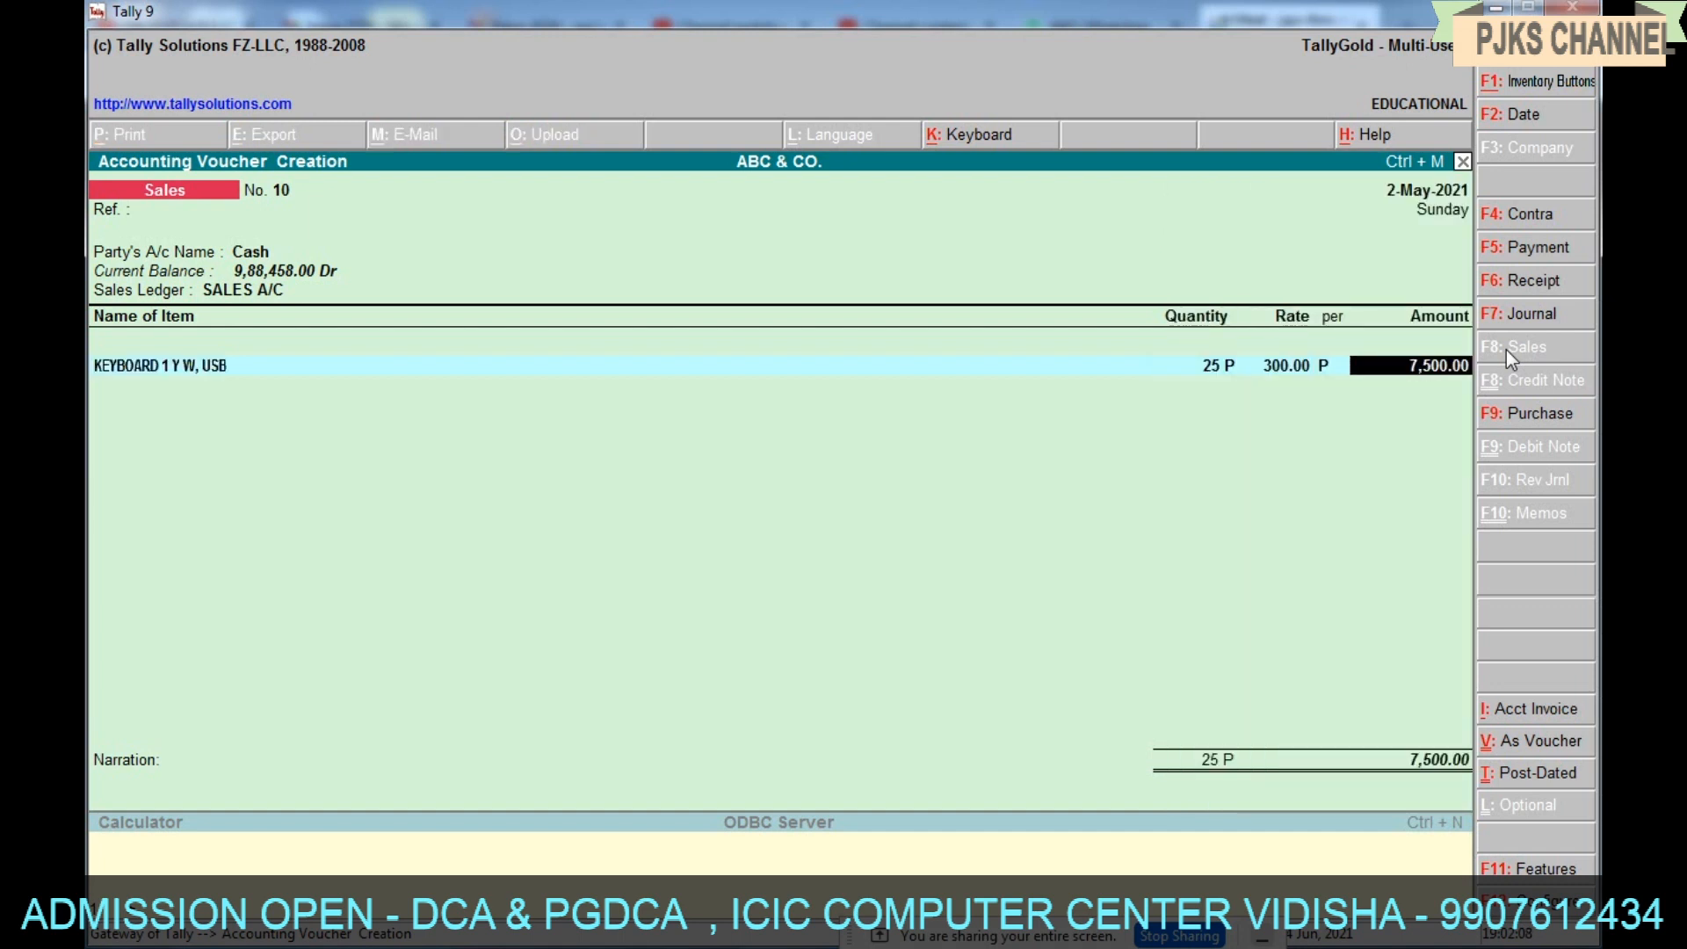
pyautogui.press('Return')
# Add MOUSE 1 Y W, USB to the sale with quantity 40 at a rate of 175 per P.
pyautogui.write('M')
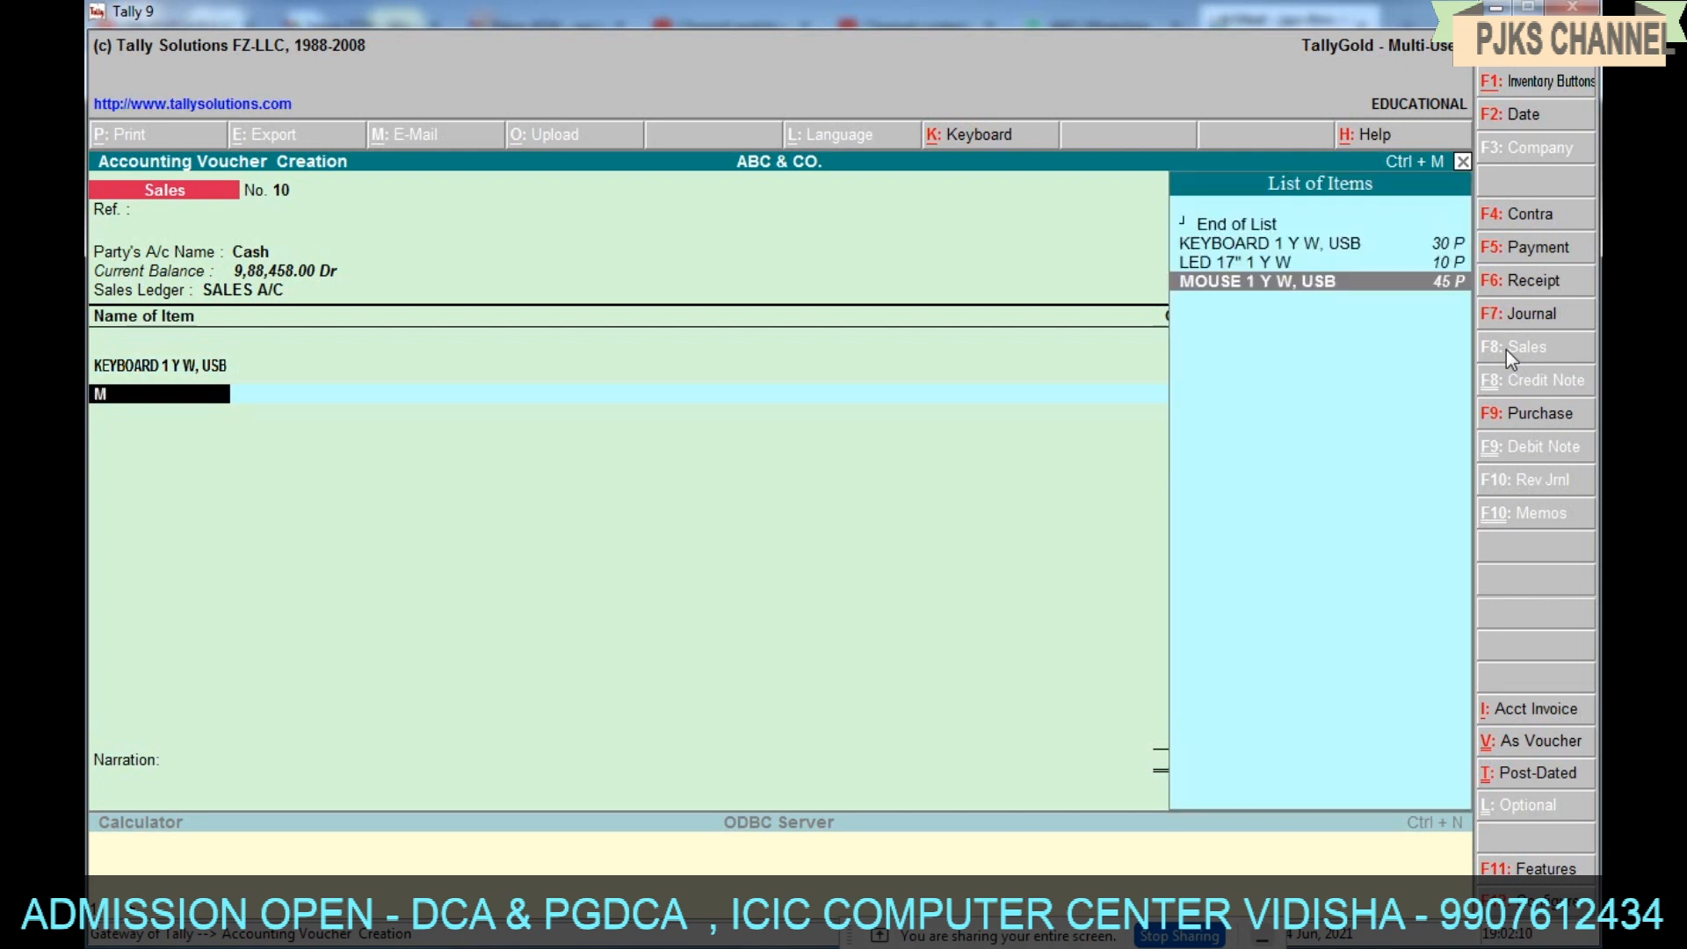
pyautogui.press('Return')
pyautogui.write('40')
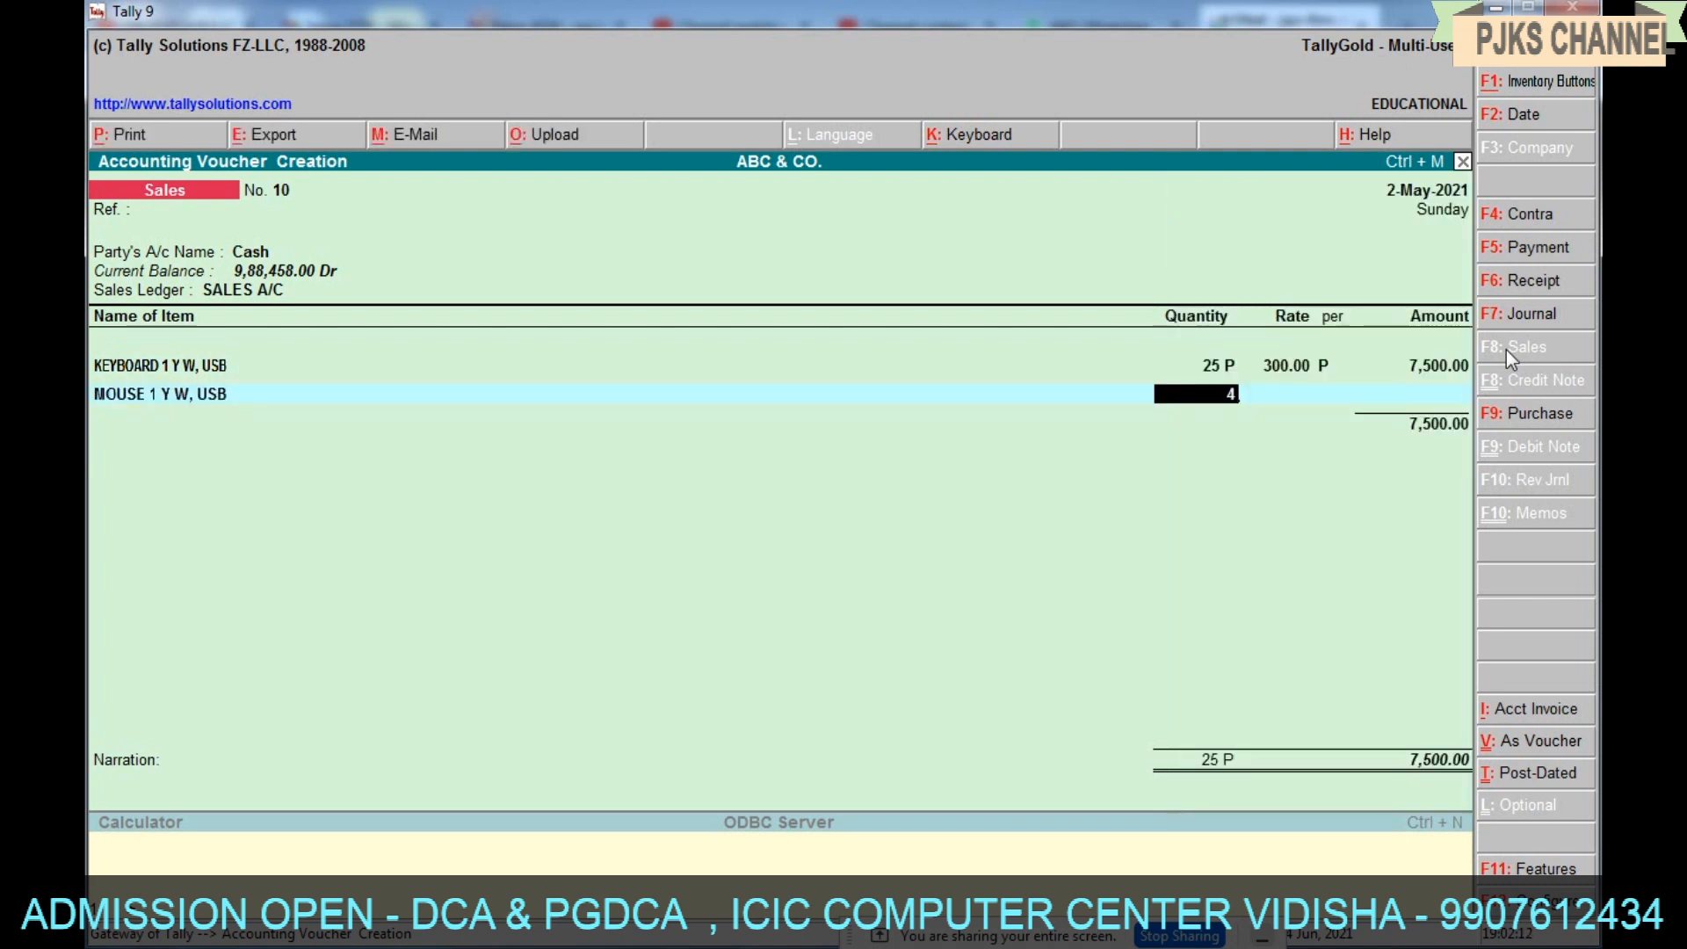
pyautogui.press('Return')
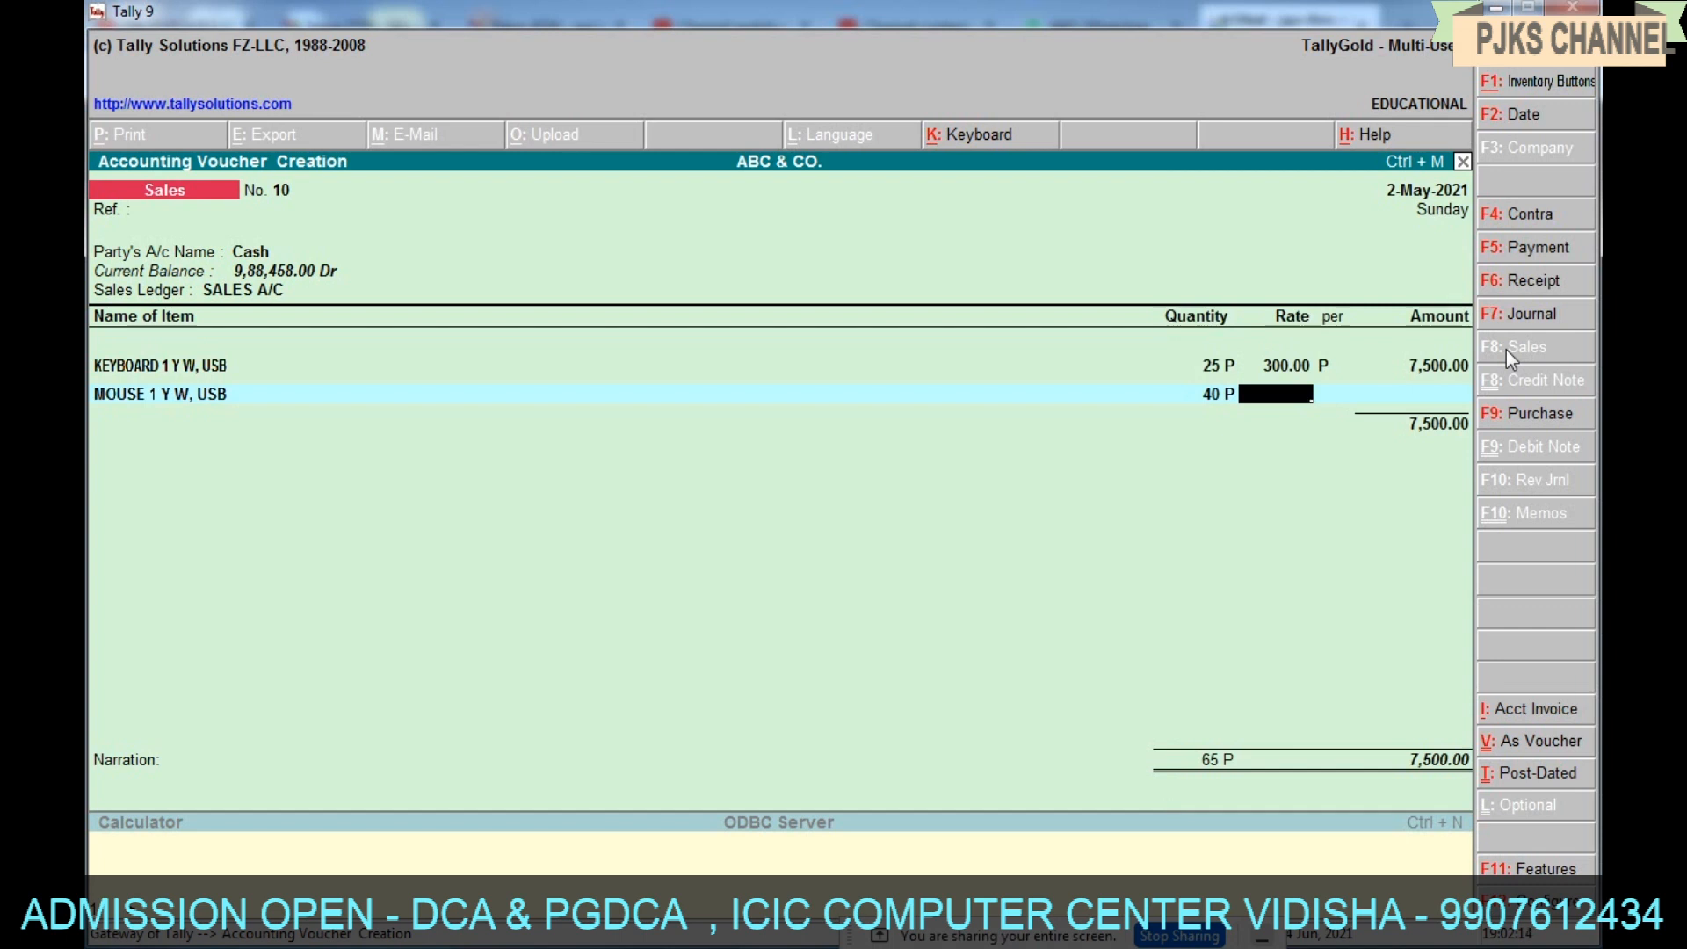
pyautogui.write('175')
pyautogui.press('Return')
pyautogui.press('Return')
pyautogui.press('Return')
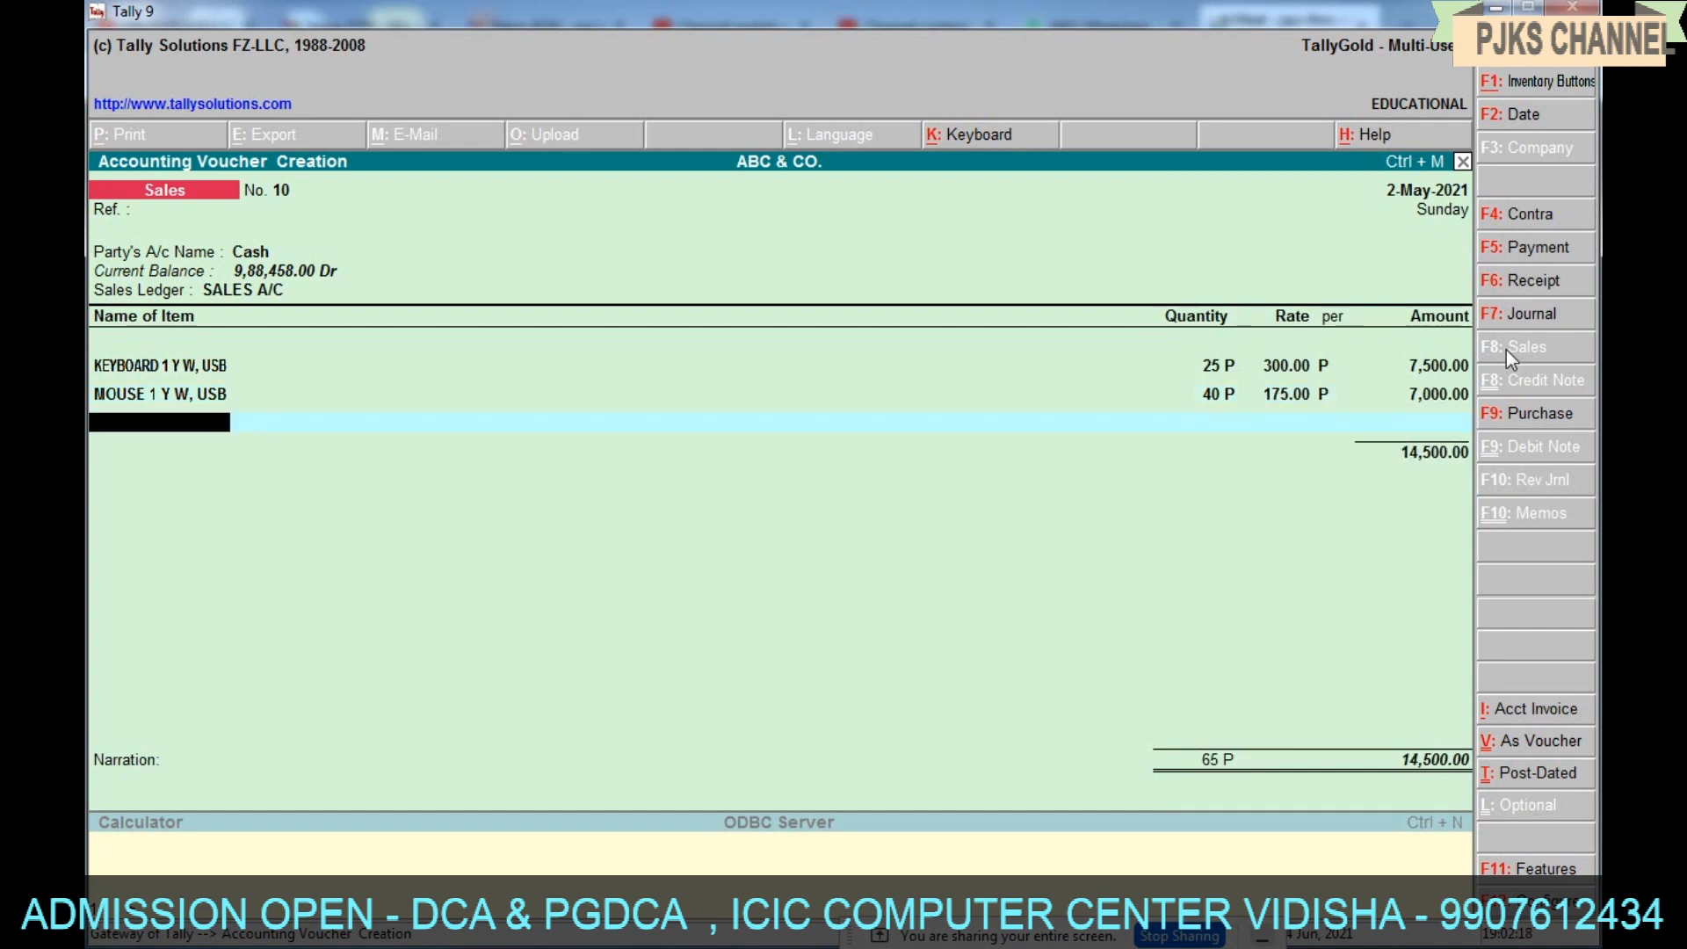
# Add LED 17" 1 Y W to the sale with quantity 8 at a rate of 4000 per P.
pyautogui.write('L')
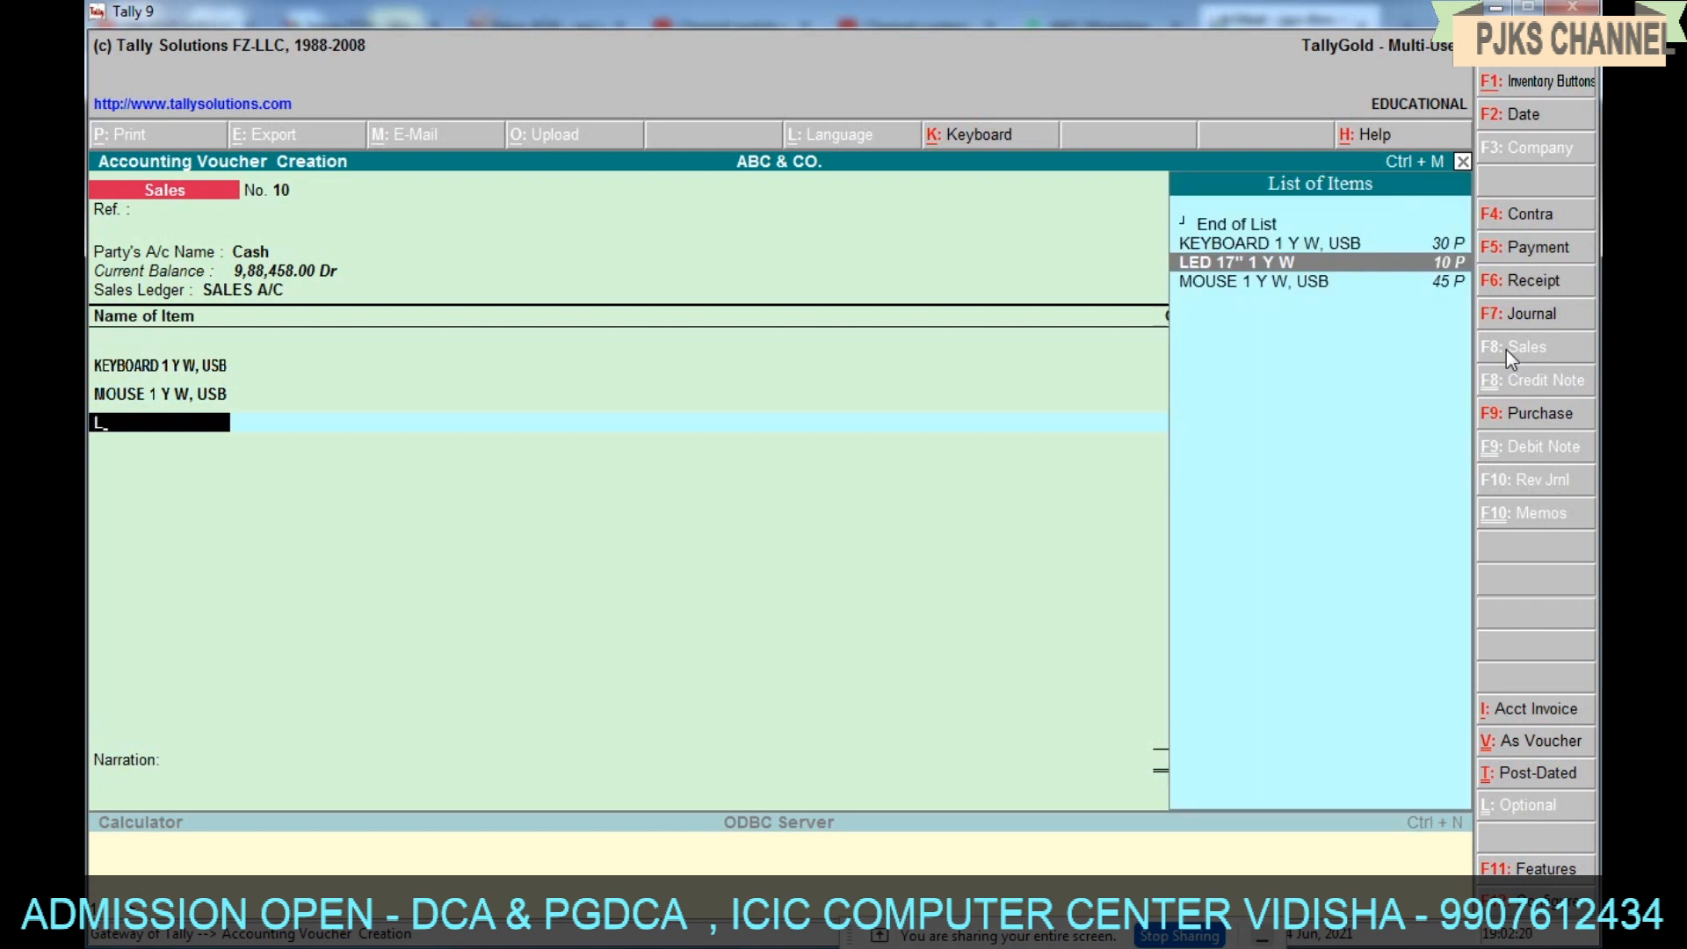
pyautogui.press('Return')
pyautogui.write('8')
pyautogui.press('Return')
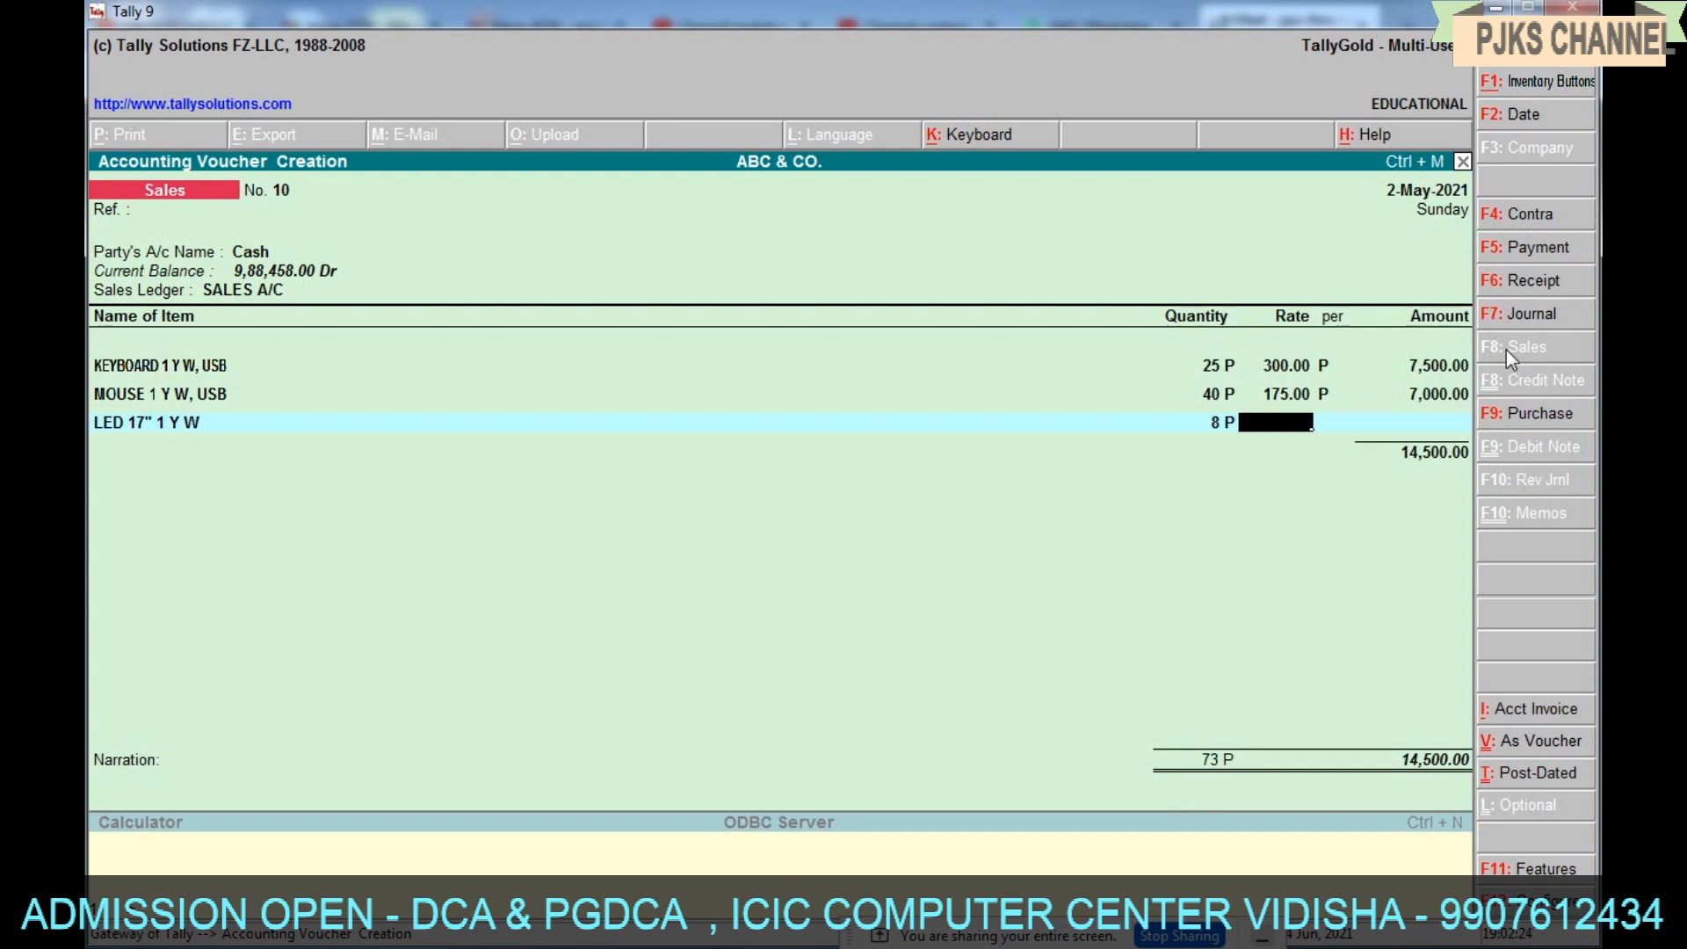
pyautogui.write('4000')
pyautogui.press('Return')
pyautogui.press('Return')
pyautogui.press('Return')
# End the sales item list and save the voucher with no narration.
pyautogui.press('Return')
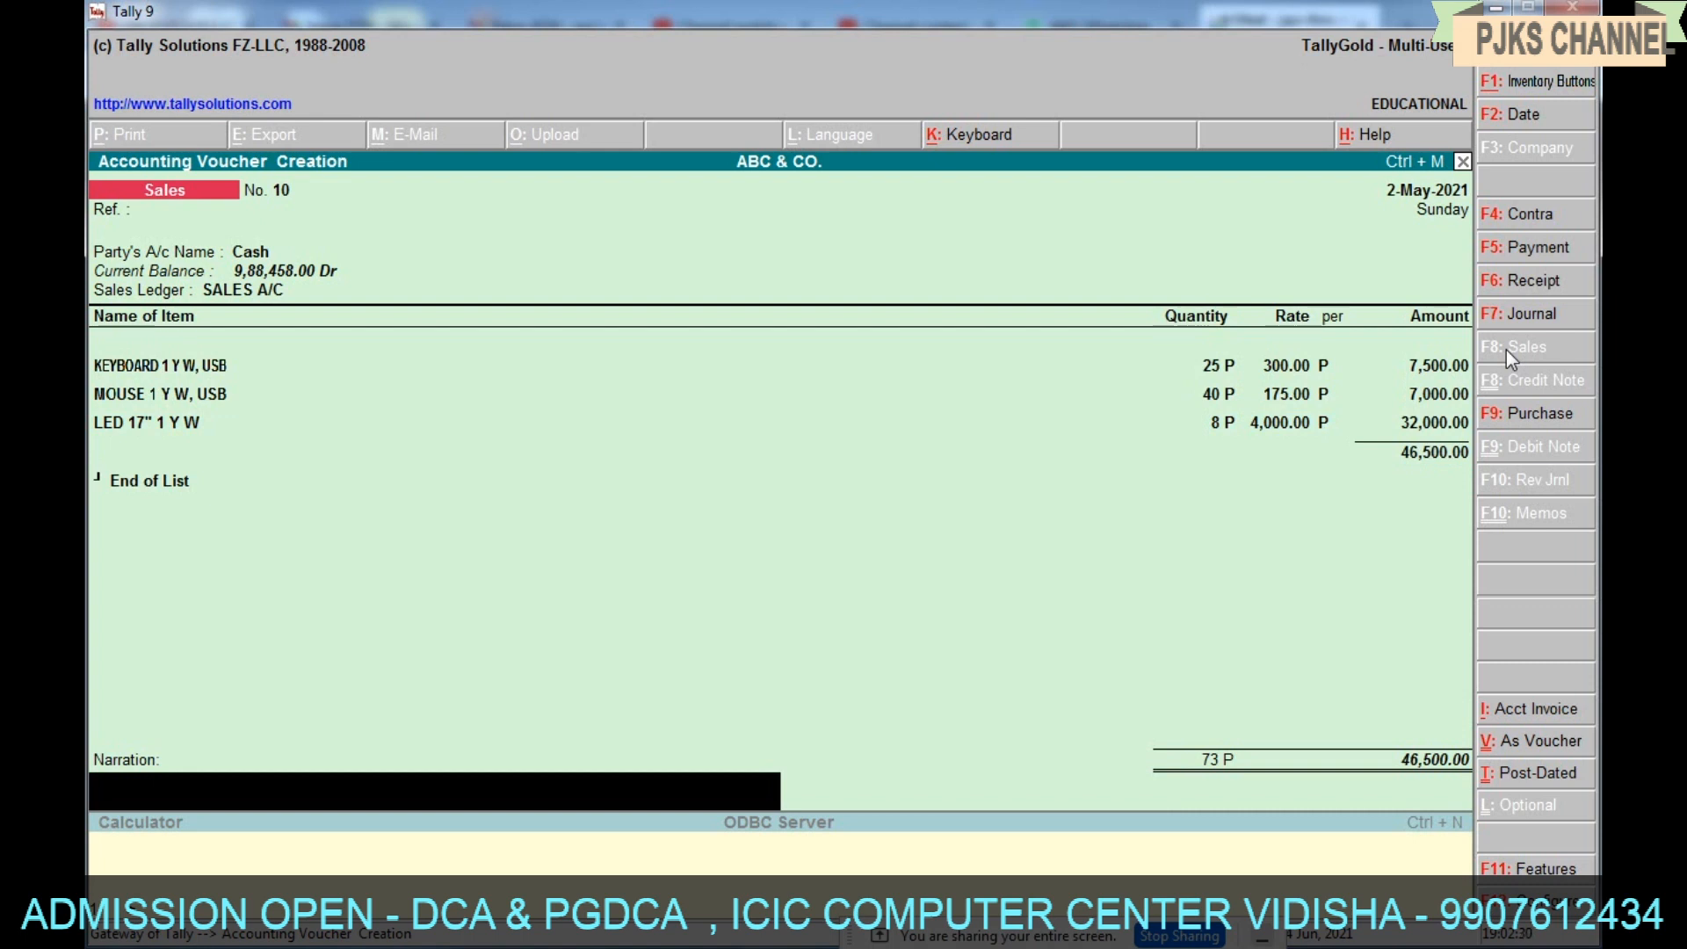
pyautogui.press('Return')
pyautogui.press('Return')
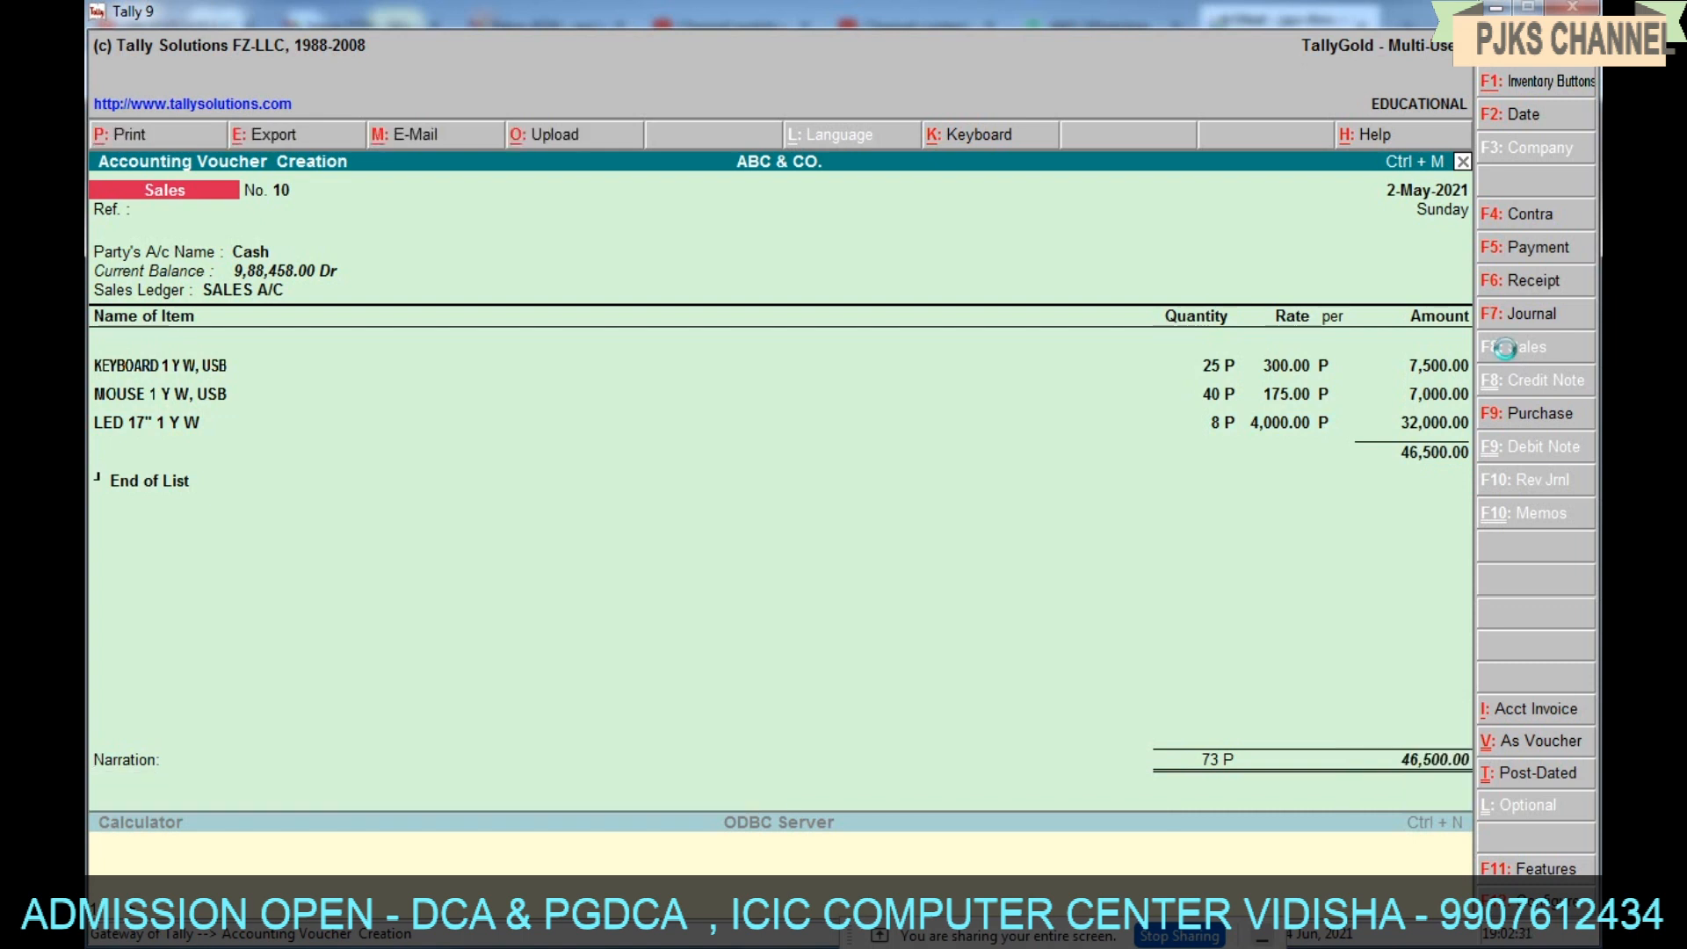